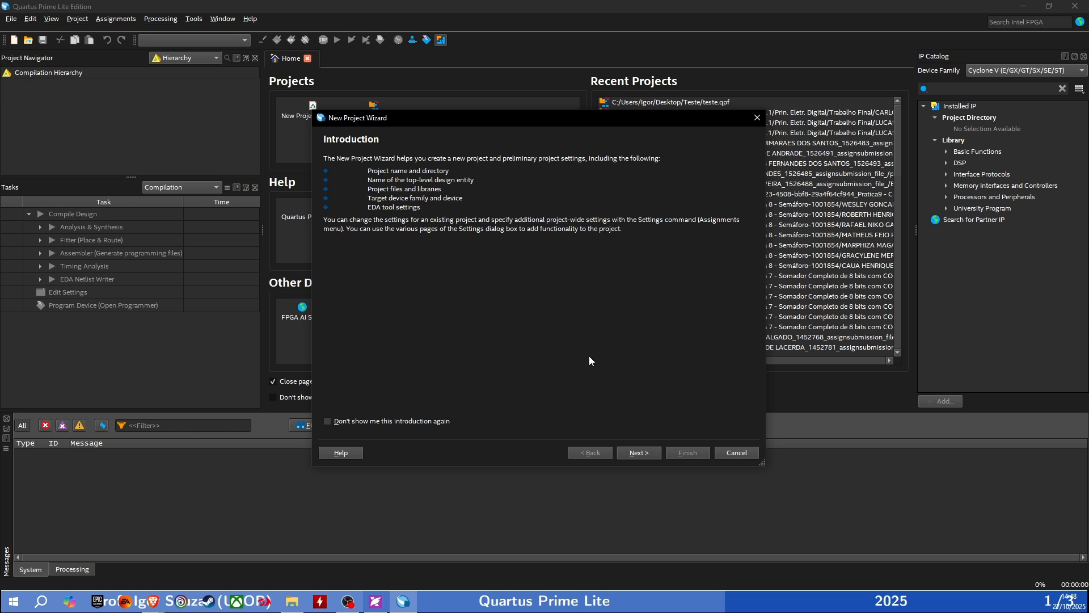
Set the new project's working directory to the Projeto1 folder on the desktop.
left_click(639, 452)
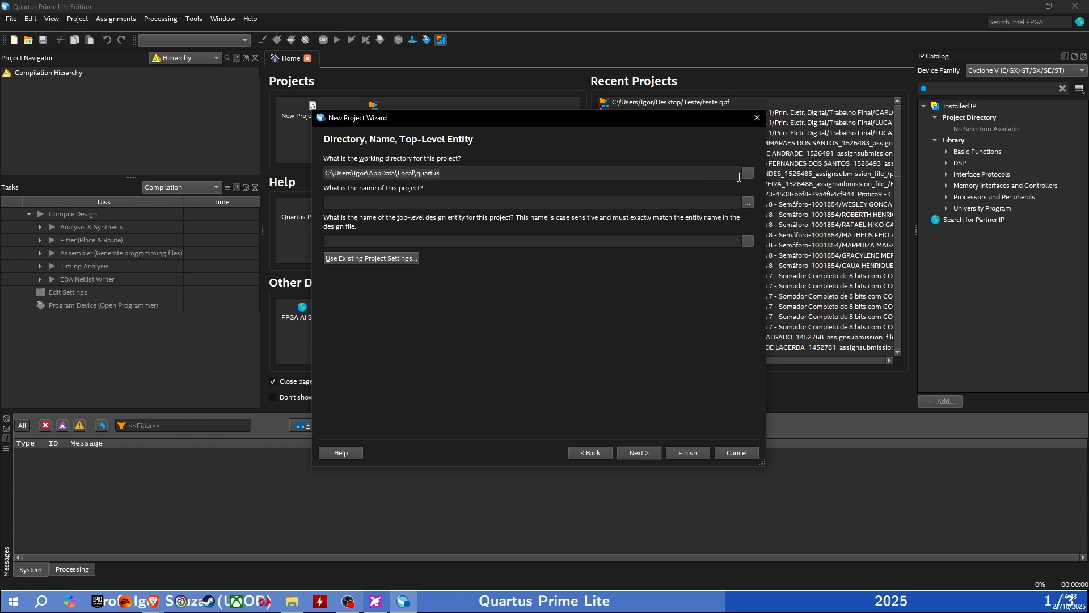
left_click(748, 174)
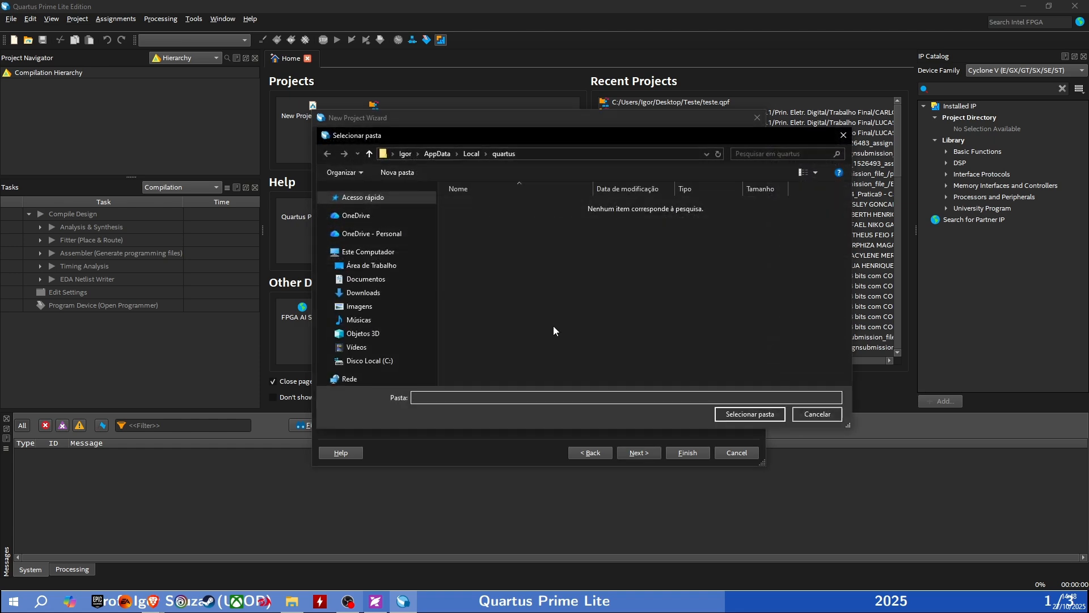
left_click(382, 266)
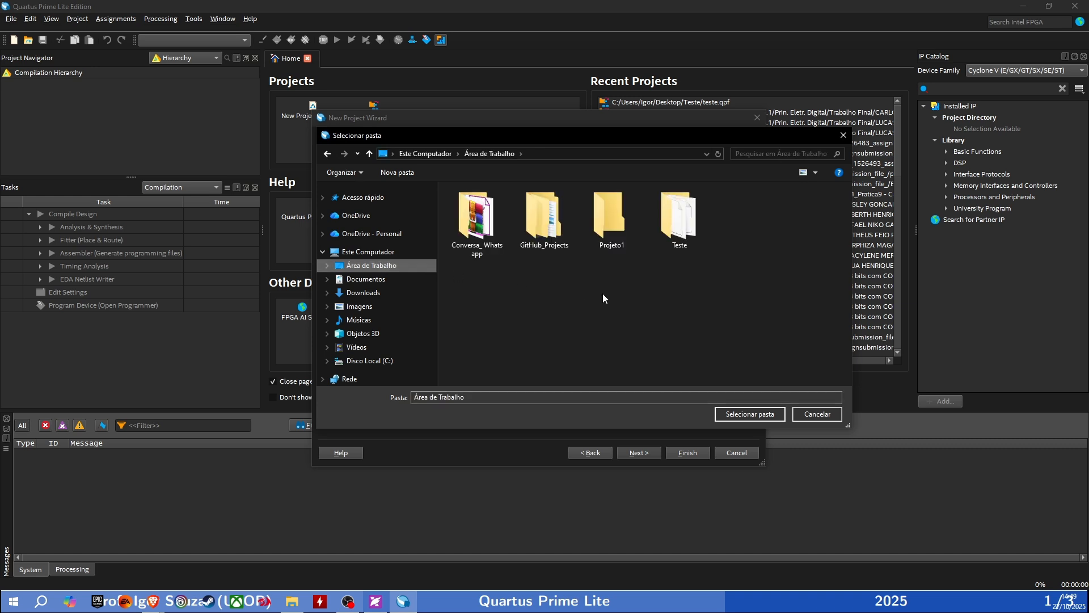
left_click(607, 221)
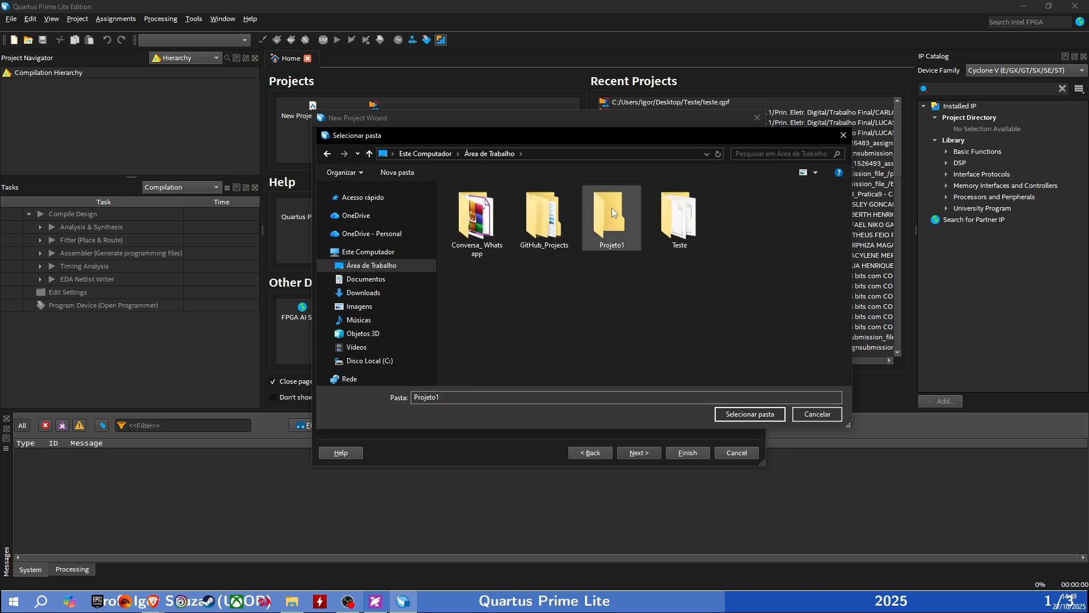
double_click(601, 203)
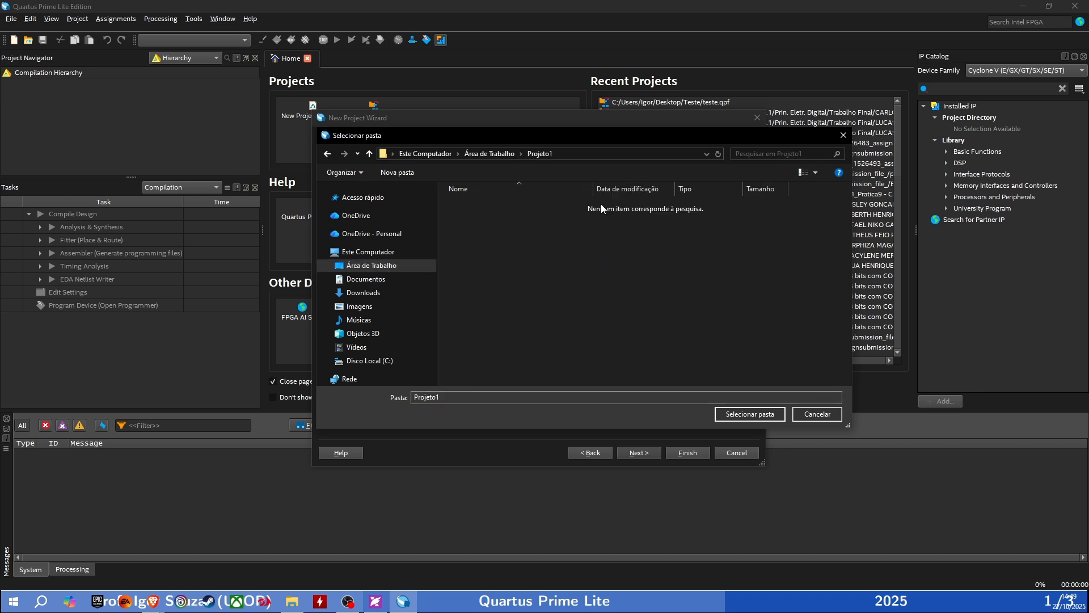
left_click(741, 415)
Name the project projeto1 and set it up as an empty project without adding any design files.
left_click(350, 201)
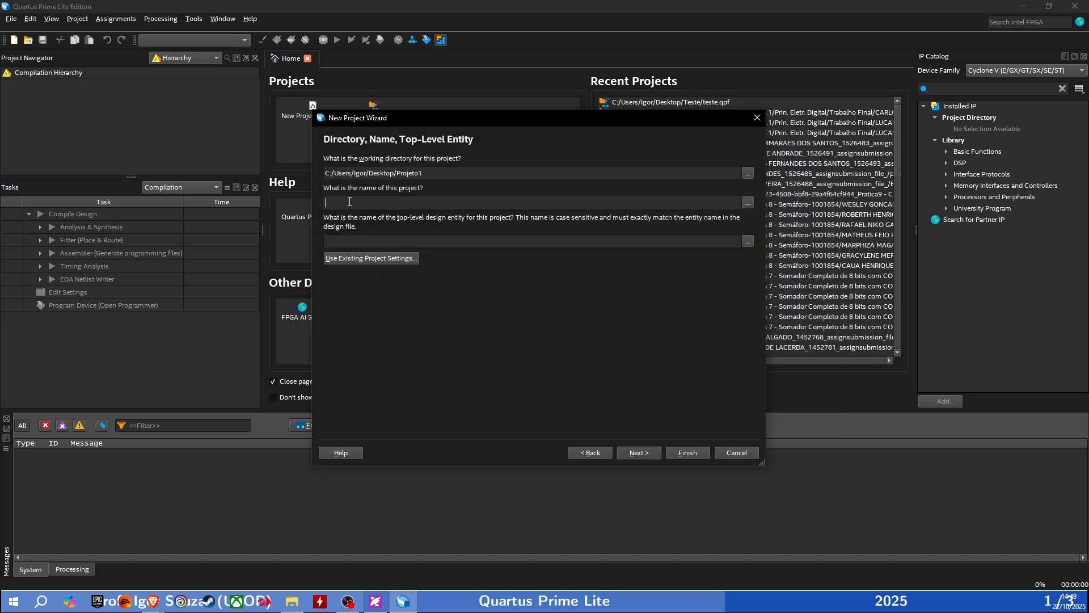
type("projeto1")
left_click(644, 454)
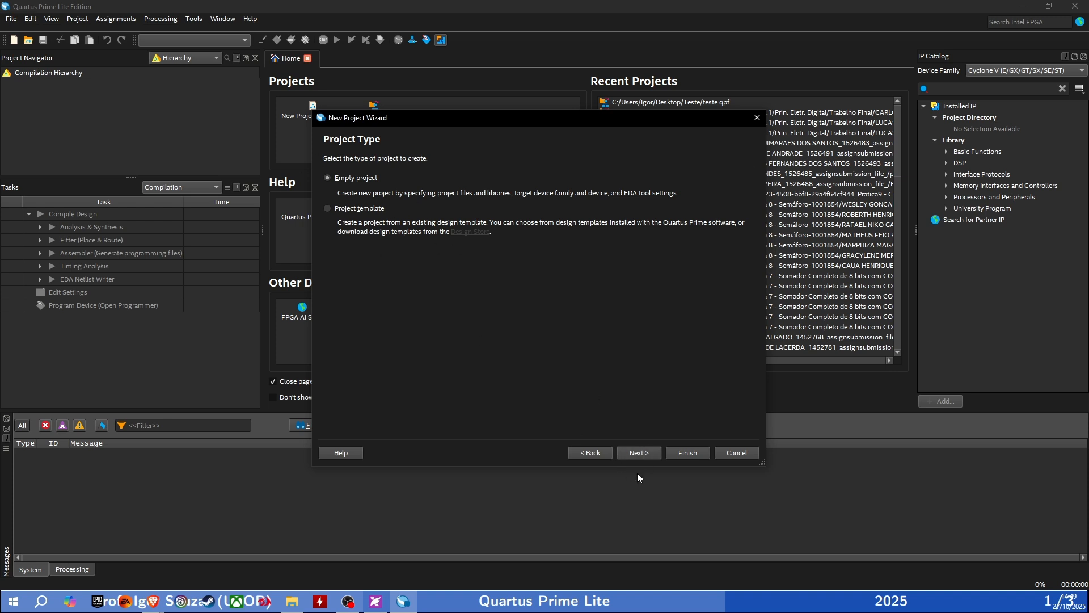
left_click(648, 454)
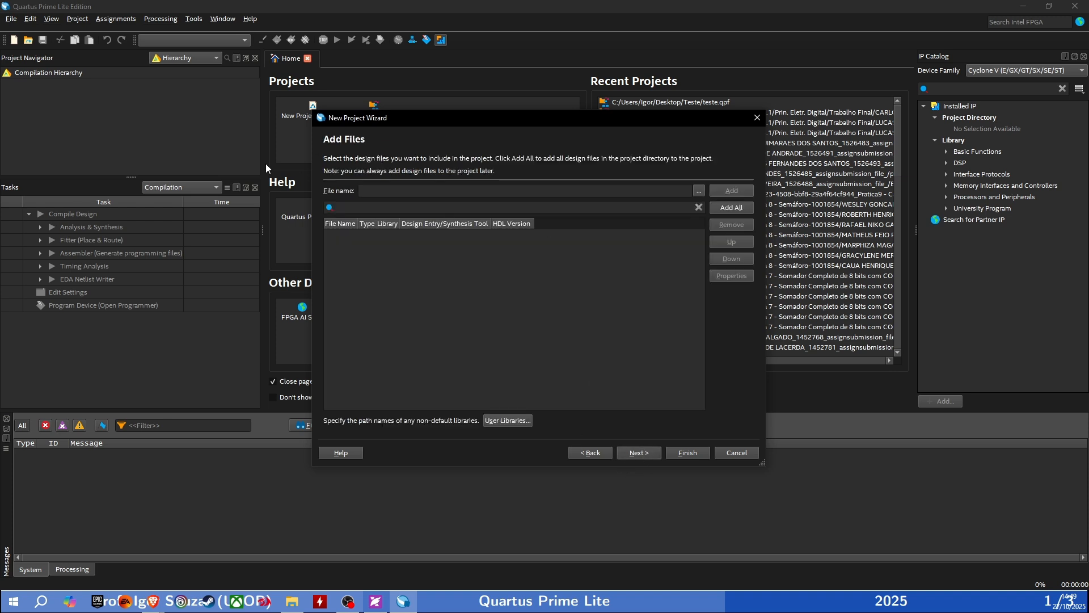
left_click_drag(482, 117, 440, 112)
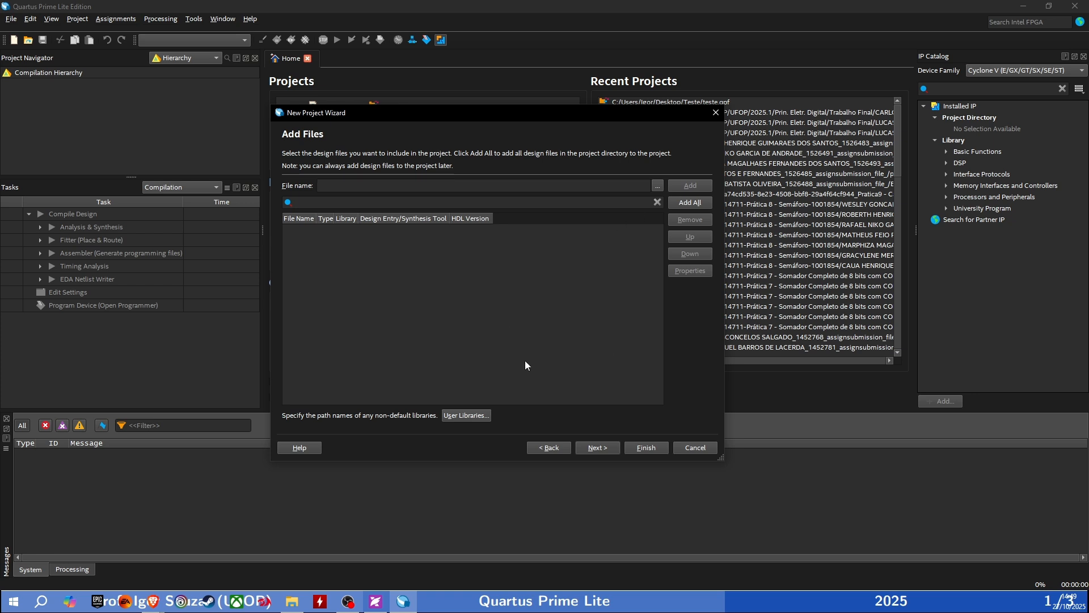
left_click(603, 449)
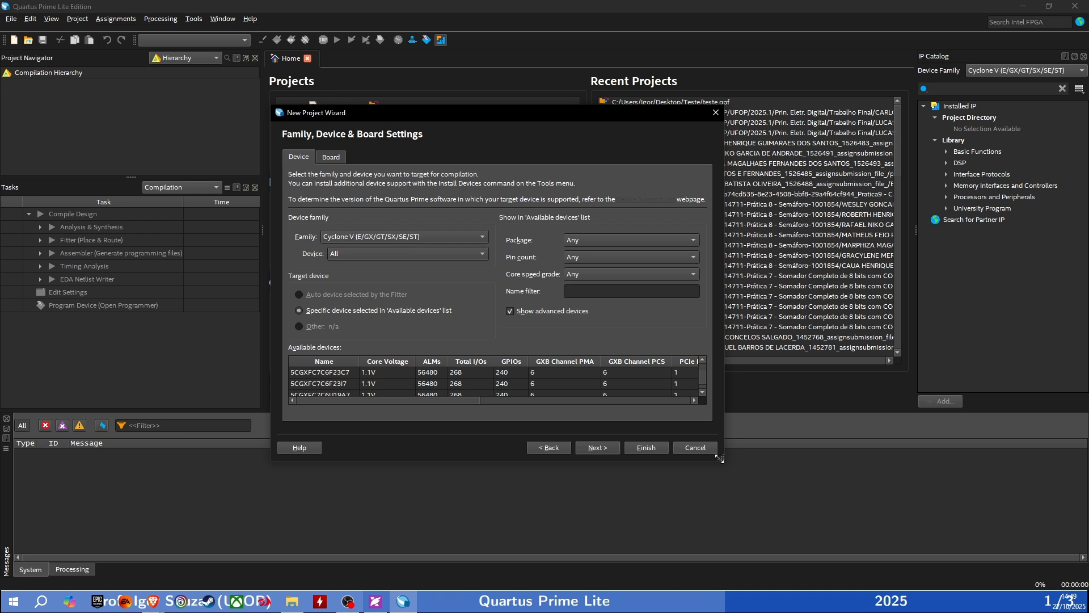
Enlarge the project wizard and set the device family to Cyclone IV E.
left_click_drag(721, 457, 823, 559)
left_click_drag(537, 112, 449, 70)
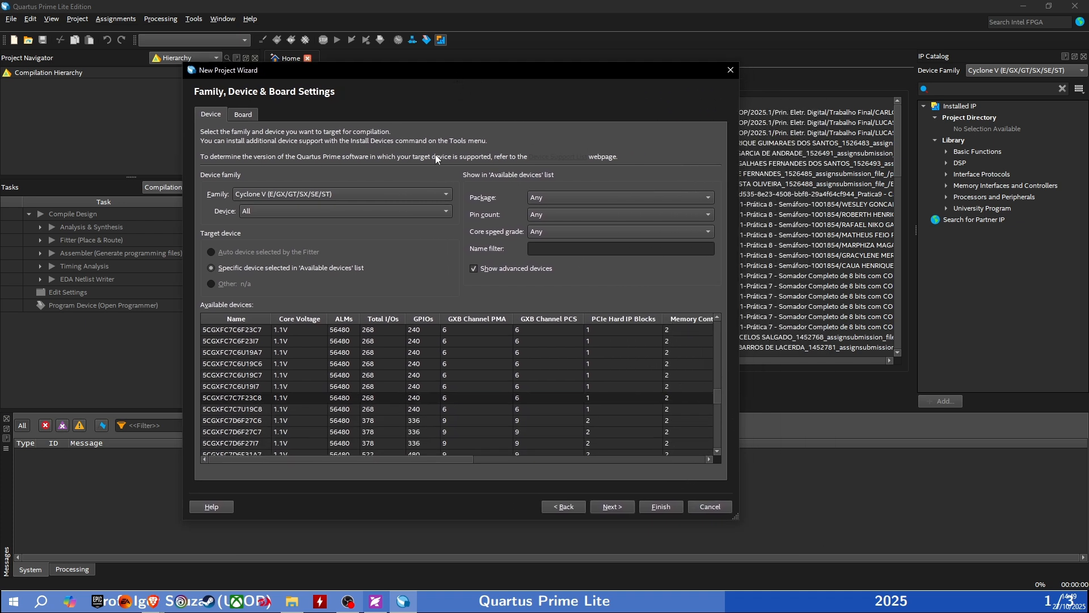
left_click(360, 195)
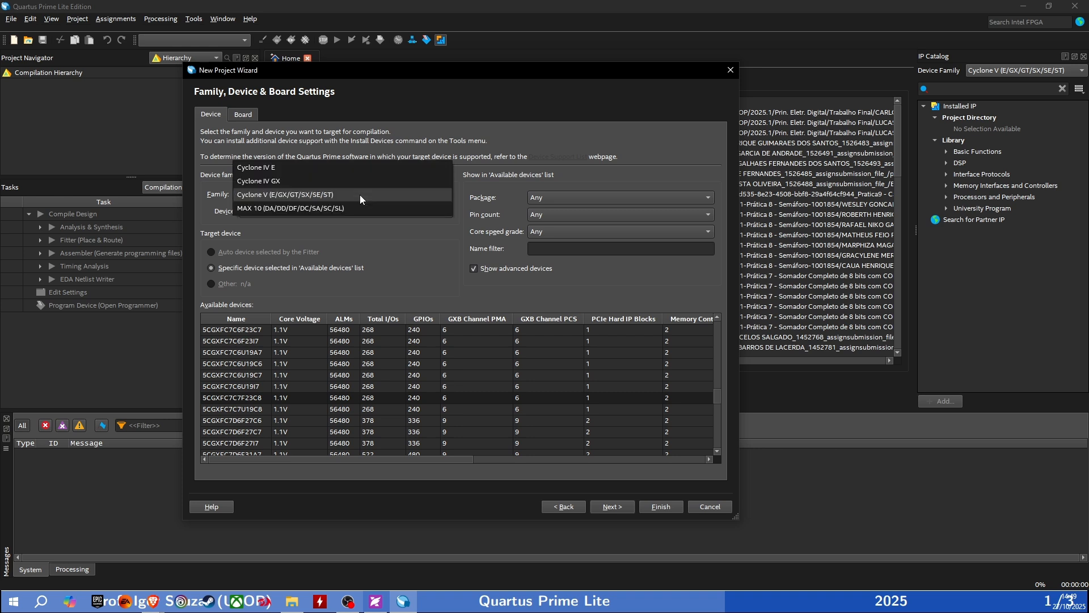
left_click(309, 169)
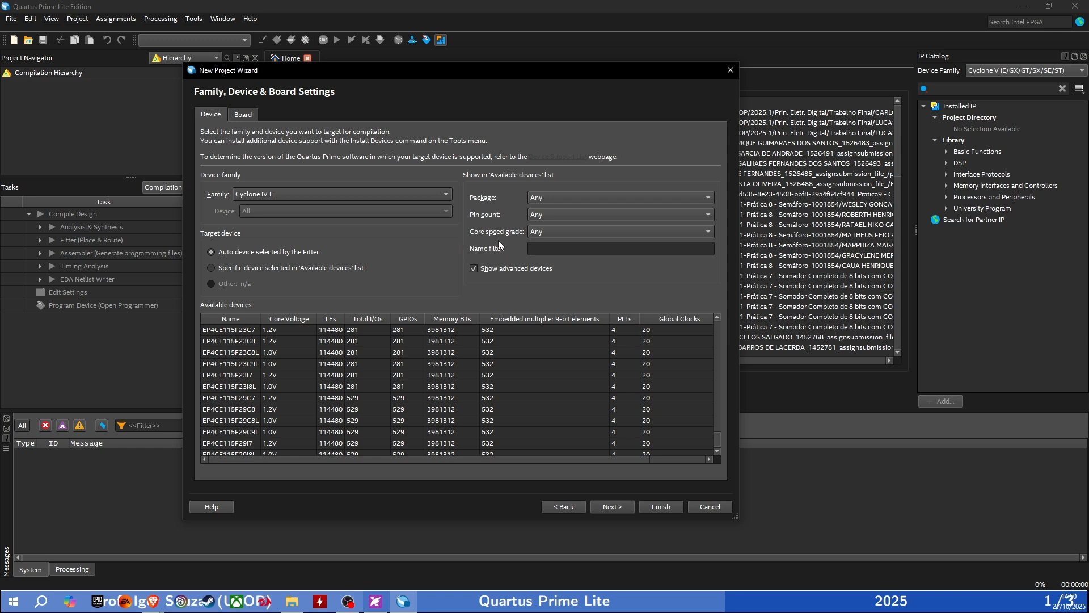
Switch to Foxit PDF Editor and copy the FPGA part number EP4CE115F29C7 from Etapa 4 of Pratica1.pdf.
left_click(597, 249)
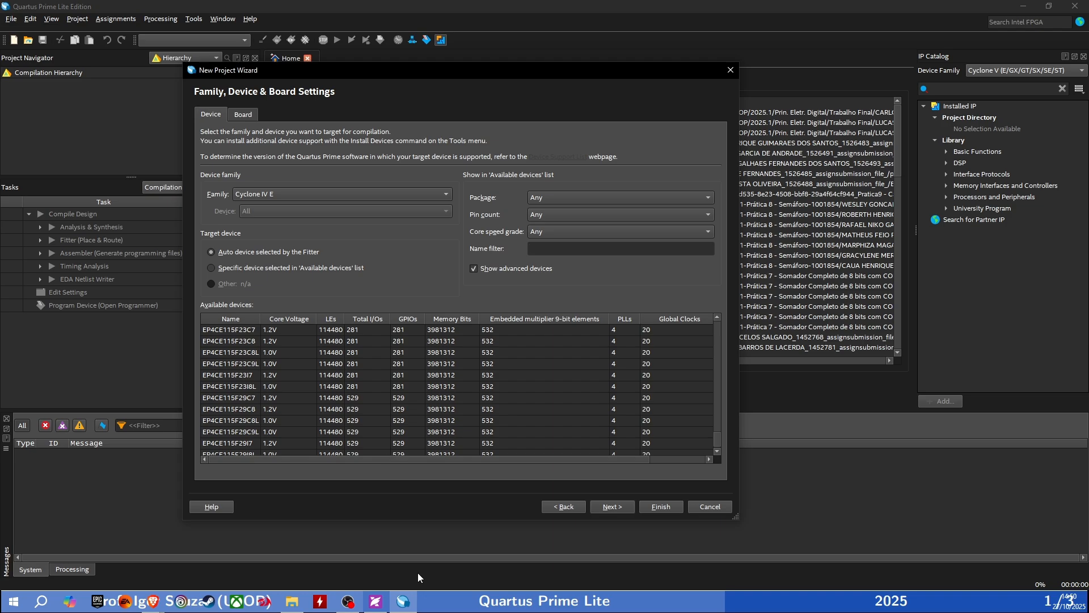
left_click(376, 601)
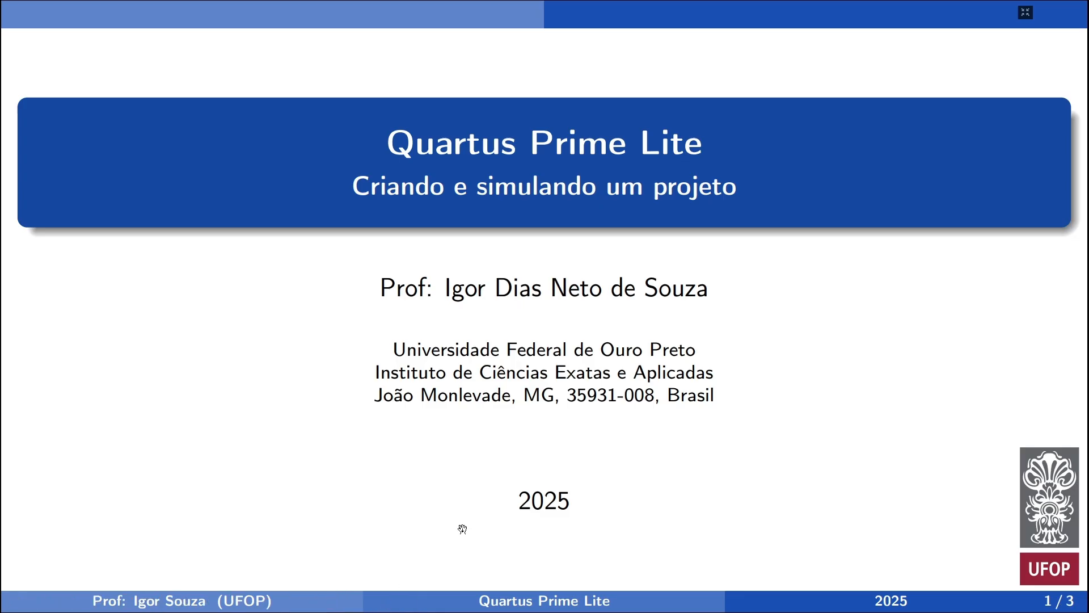
key("Escape")
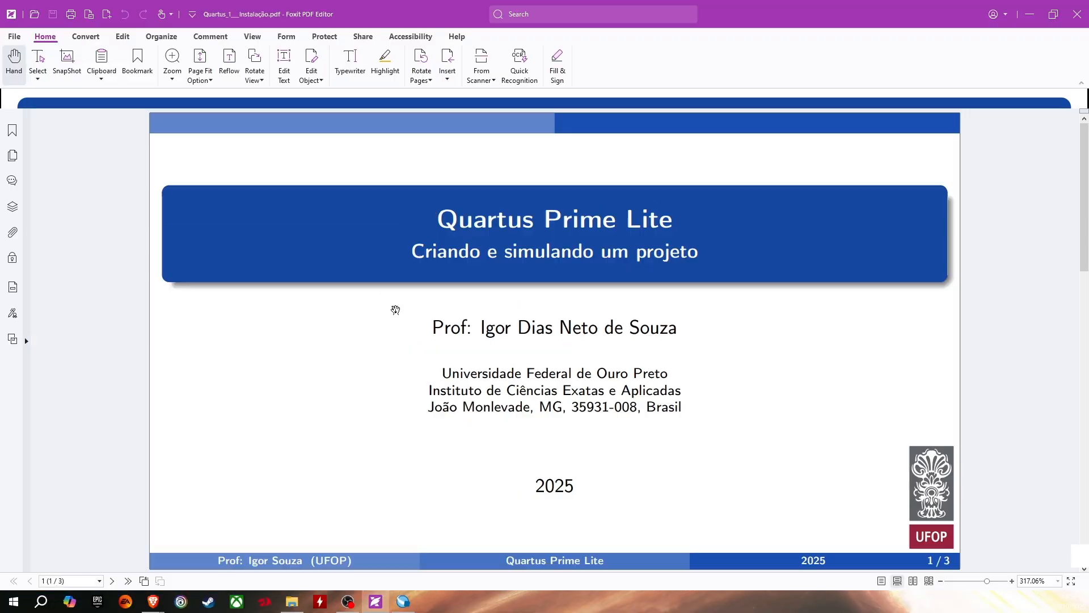
left_click(148, 103)
scroll(363, 270, "up", 2)
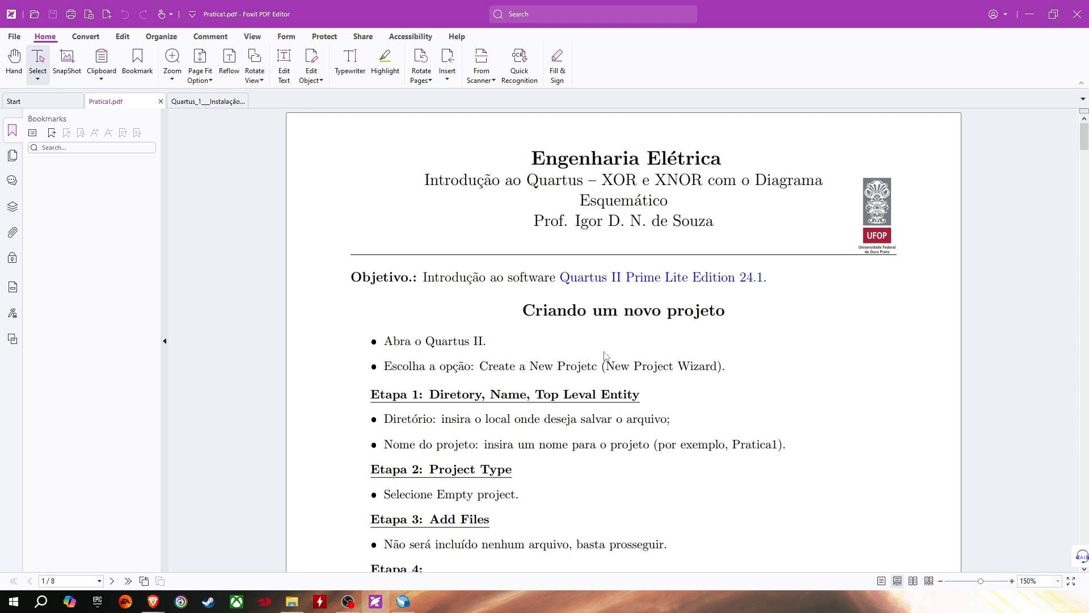
scroll(592, 416, "down", 3)
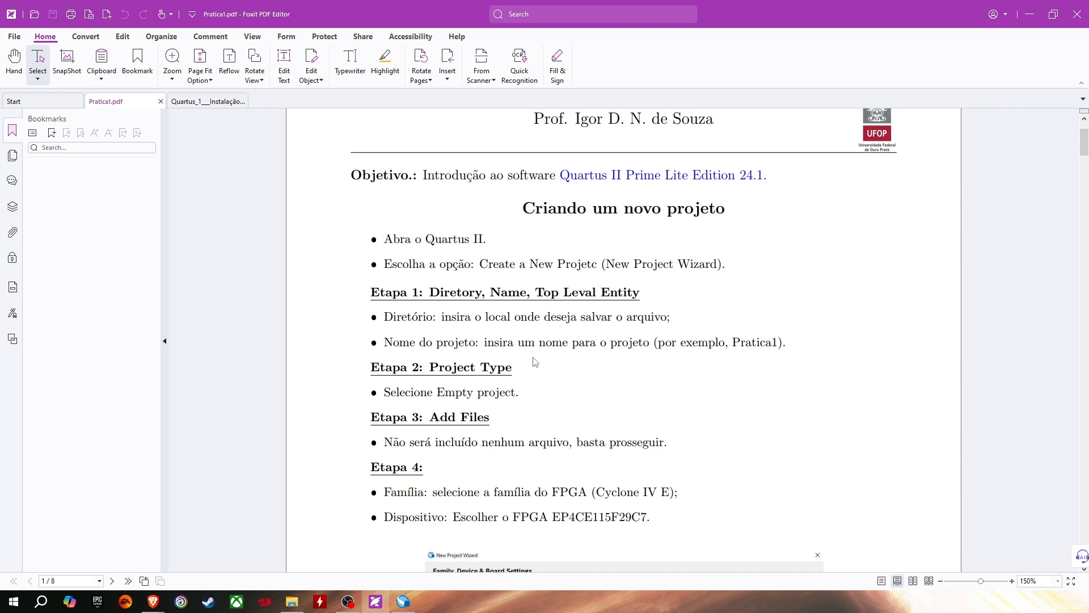
scroll(539, 417, "down", 2)
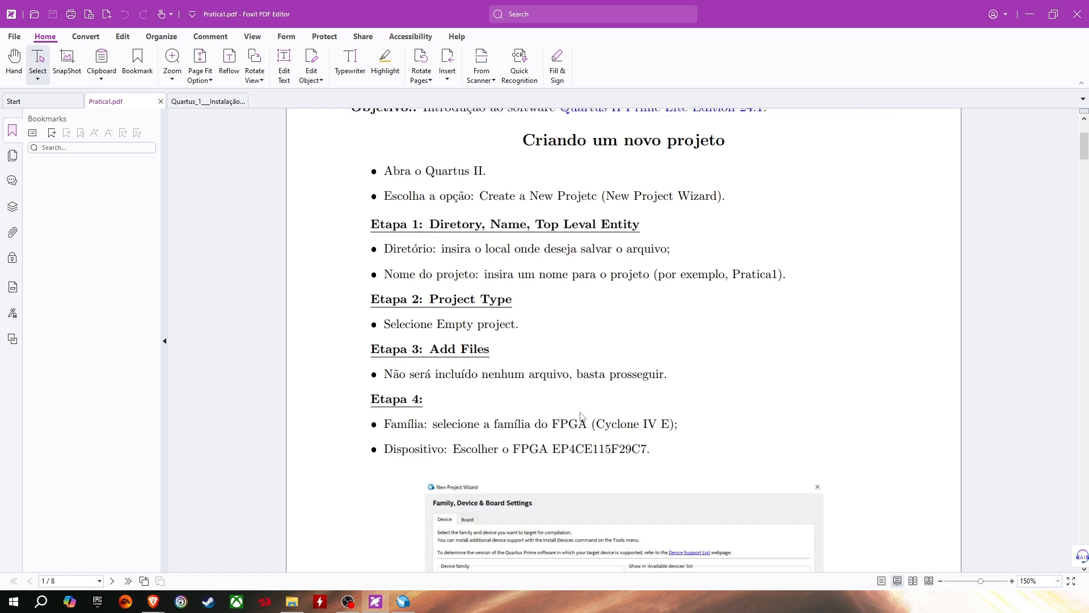
left_click_drag(553, 449, 648, 452)
key("ctrl+c")
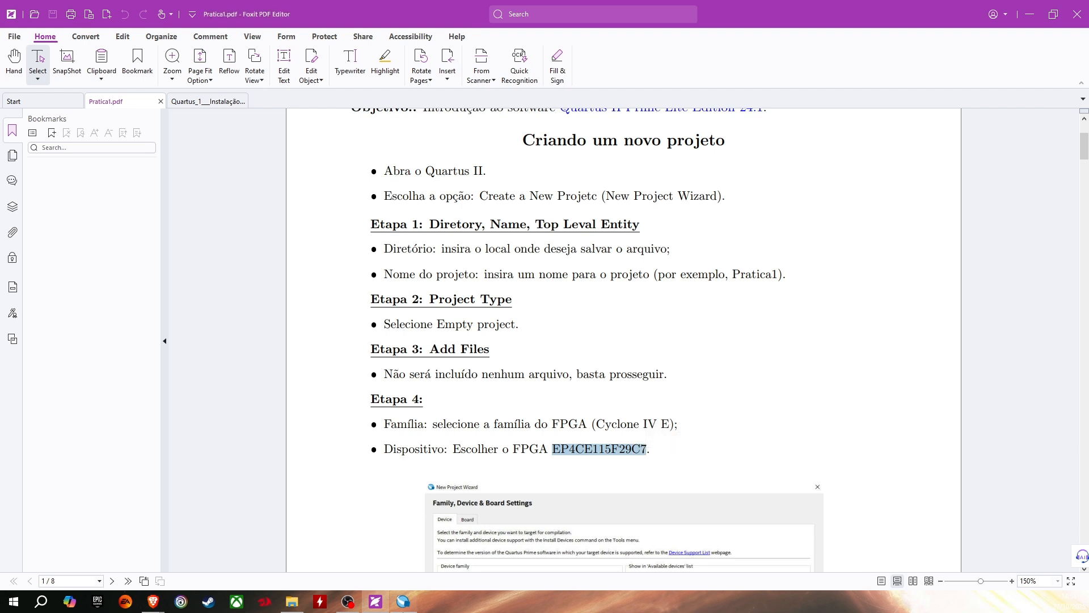
Return to Quartus Prime, filter the available devices by EP4CE115F29C7 and select that FPGA as the target device.
left_click(403, 601)
key("ctrl+v")
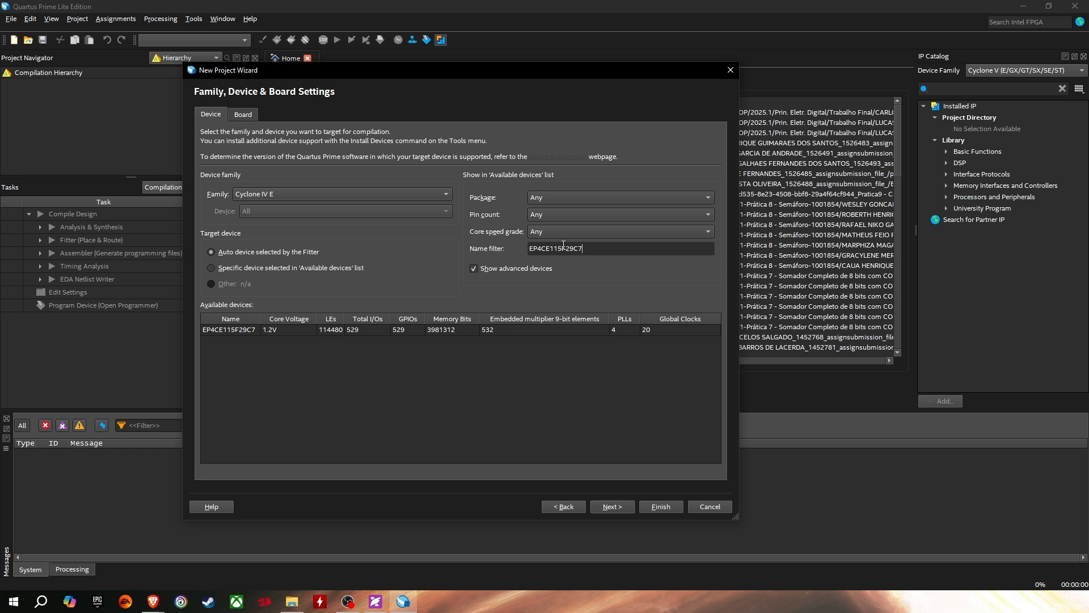
left_click(244, 330)
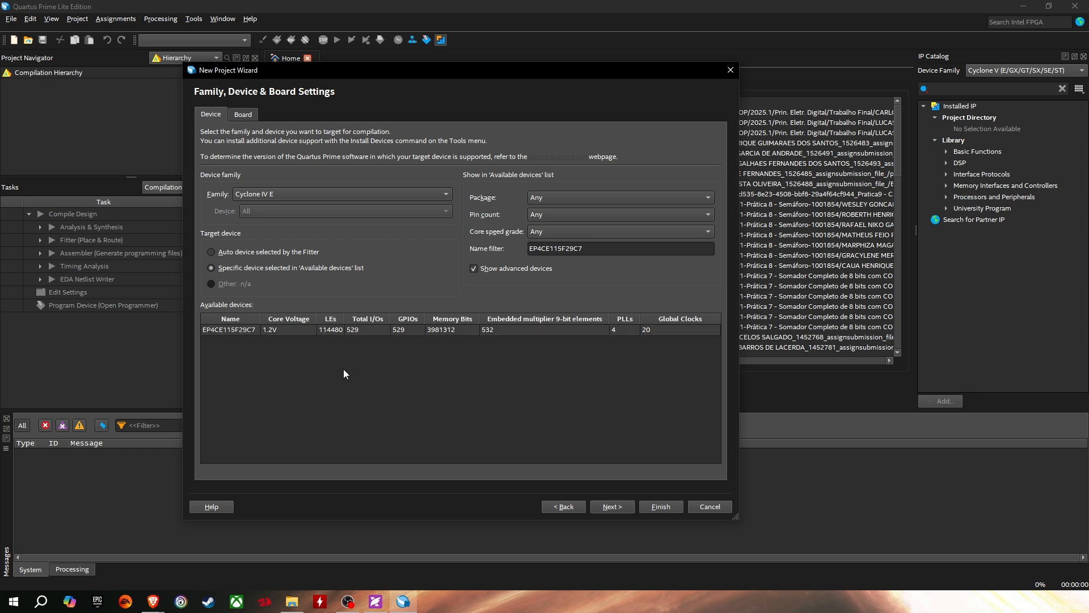
Accept the default EDA tool settings and finish creating the project.
left_click(615, 507)
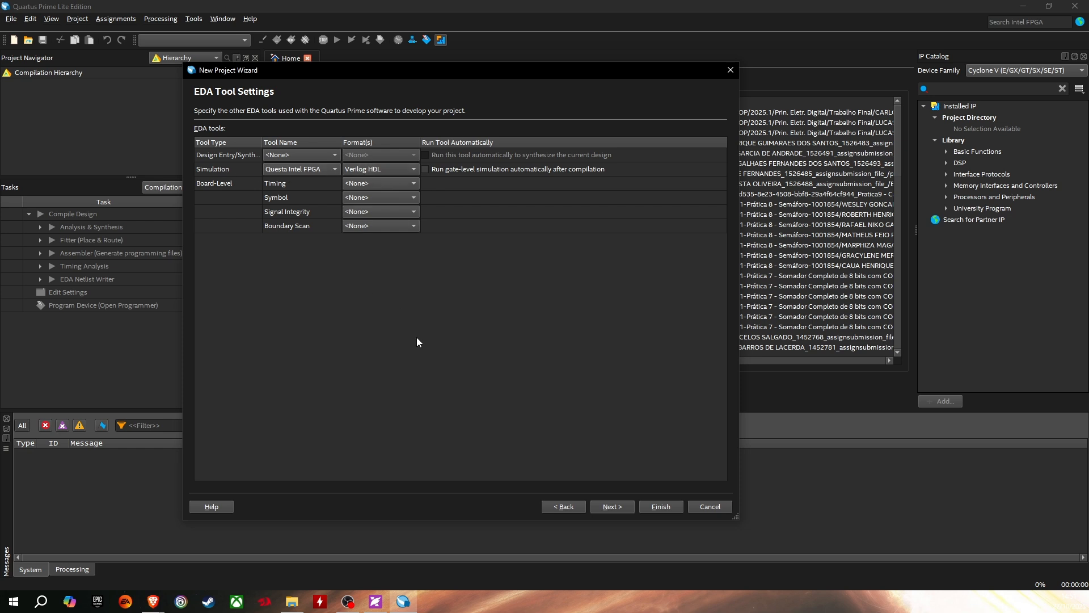
left_click(610, 507)
left_click(658, 506)
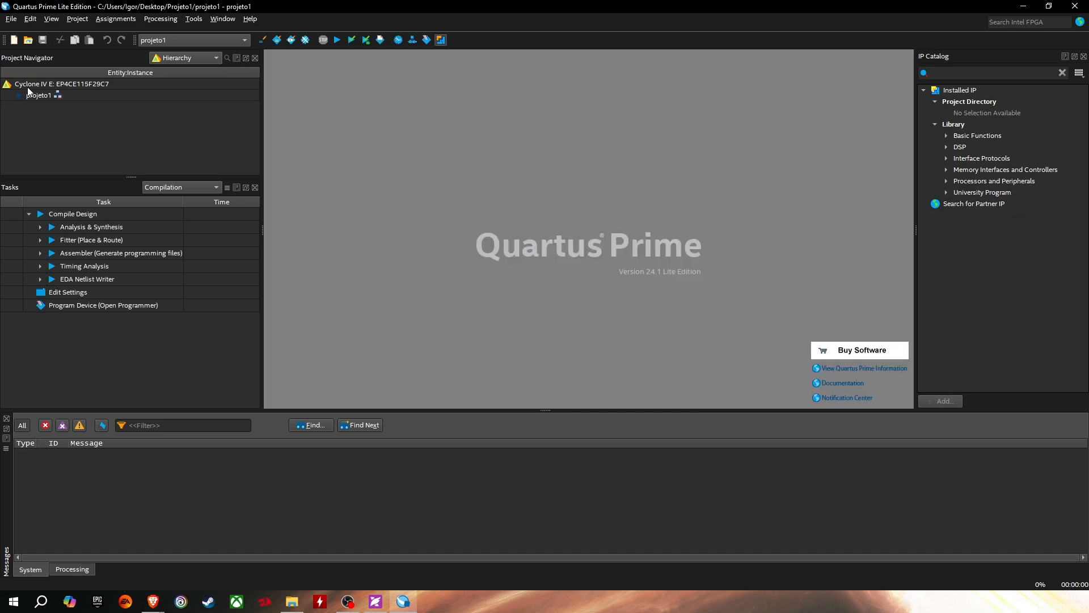
Review the project's device settings by filtering the available devices for EP4CE115F29C7, and close the dialog without changes.
left_click(32, 97)
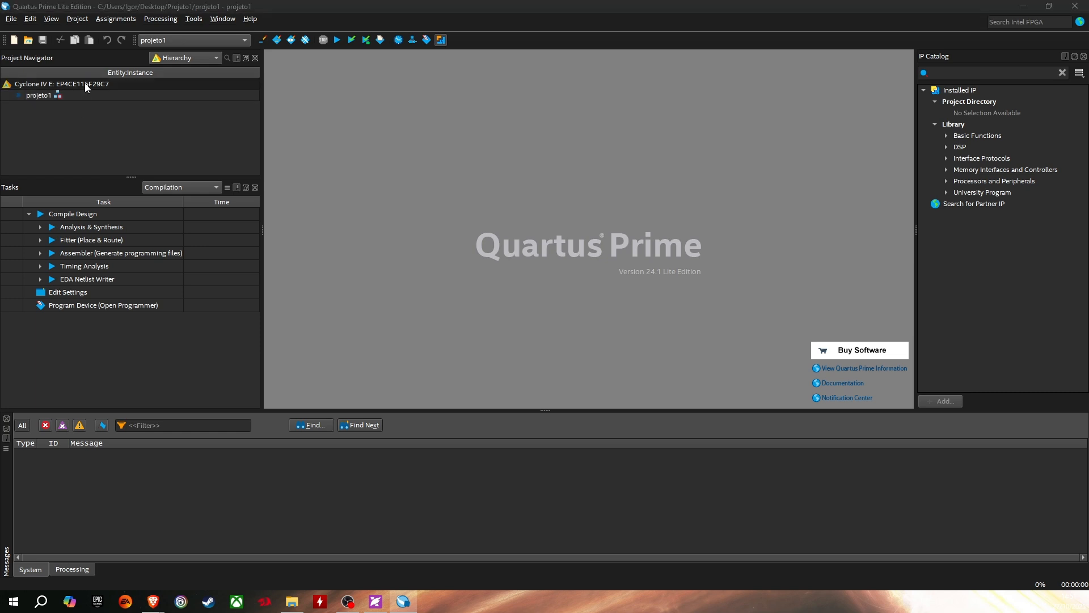
left_click_drag(76, 187, 593, 89)
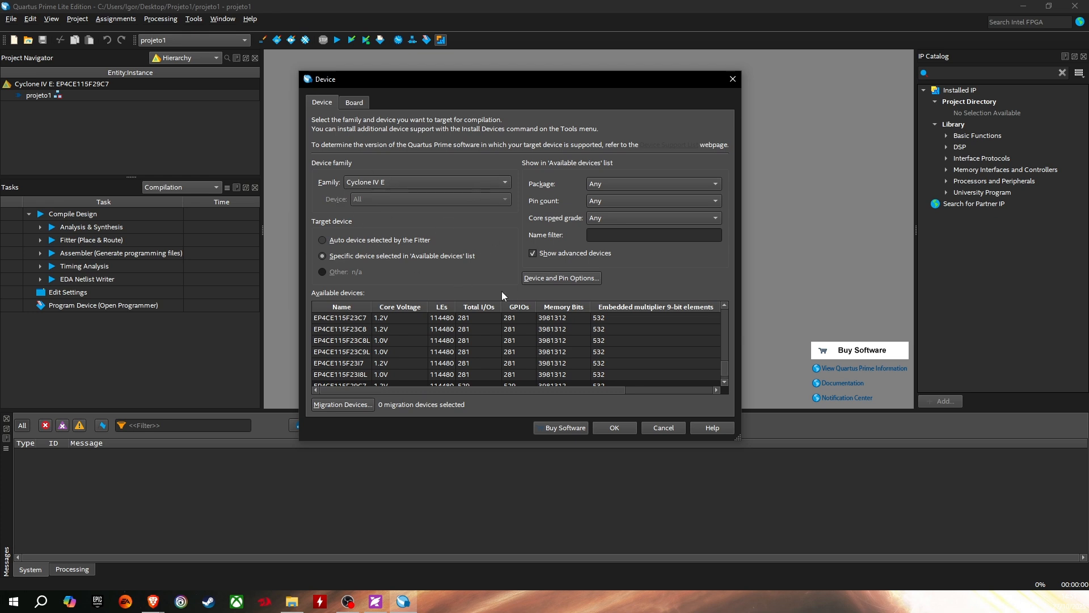
left_click_drag(737, 438, 780, 492)
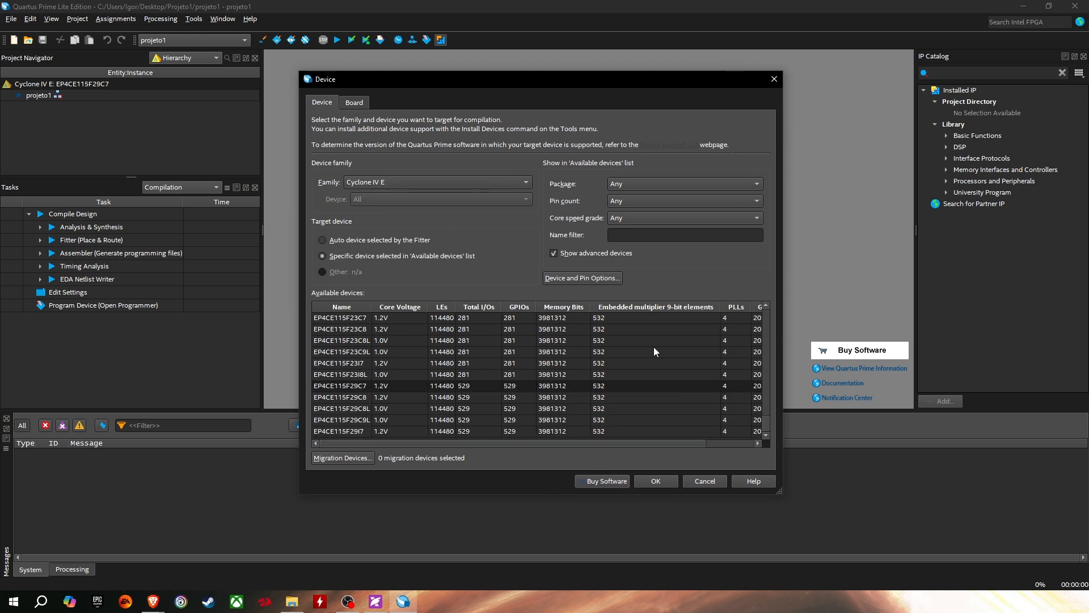
left_click(632, 239)
key("ctrl+v")
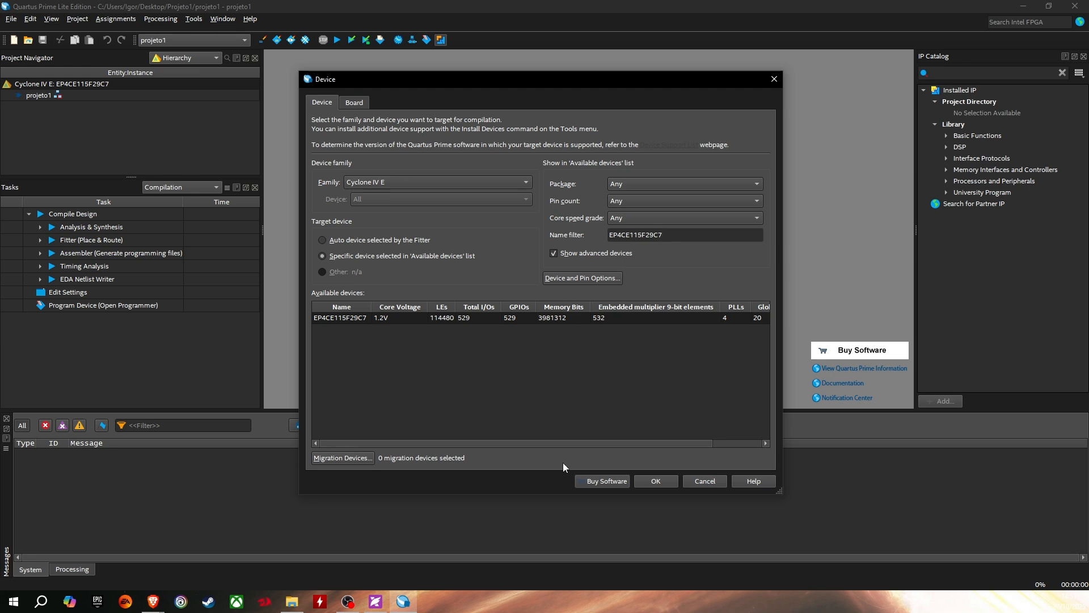
left_click(775, 81)
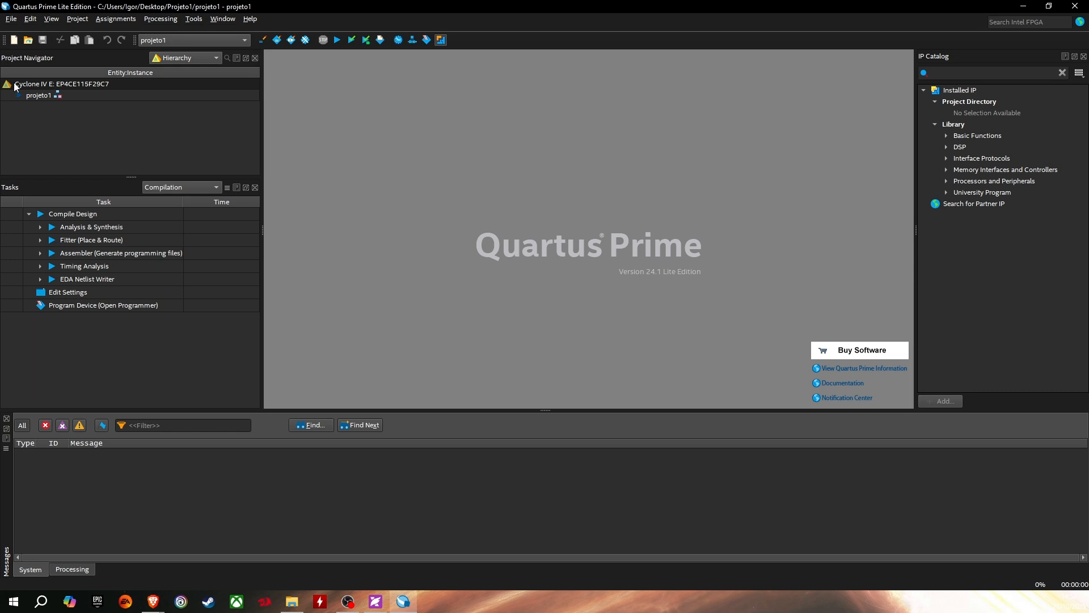
Create a new Block Diagram/Schematic File in the project.
left_click(12, 19)
key("Escape")
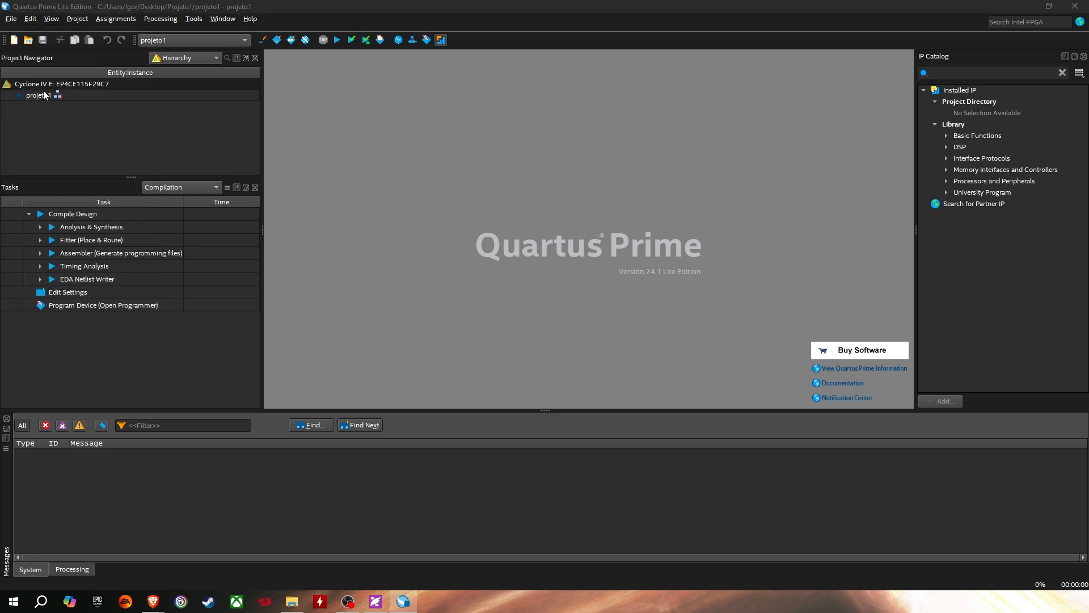
left_click_drag(207, 150, 374, 118)
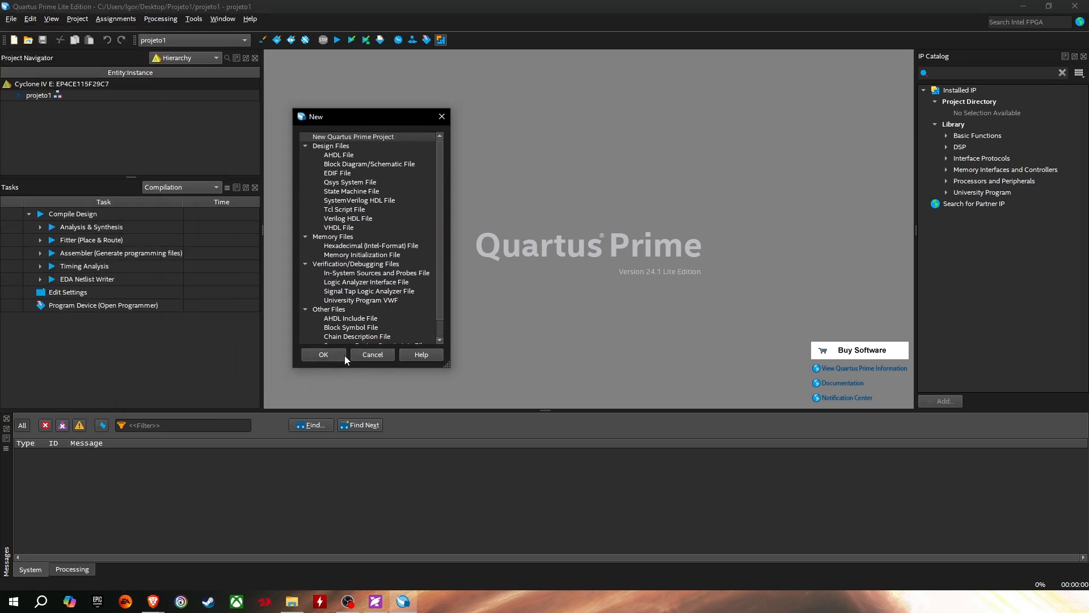
left_click_drag(447, 365, 500, 446)
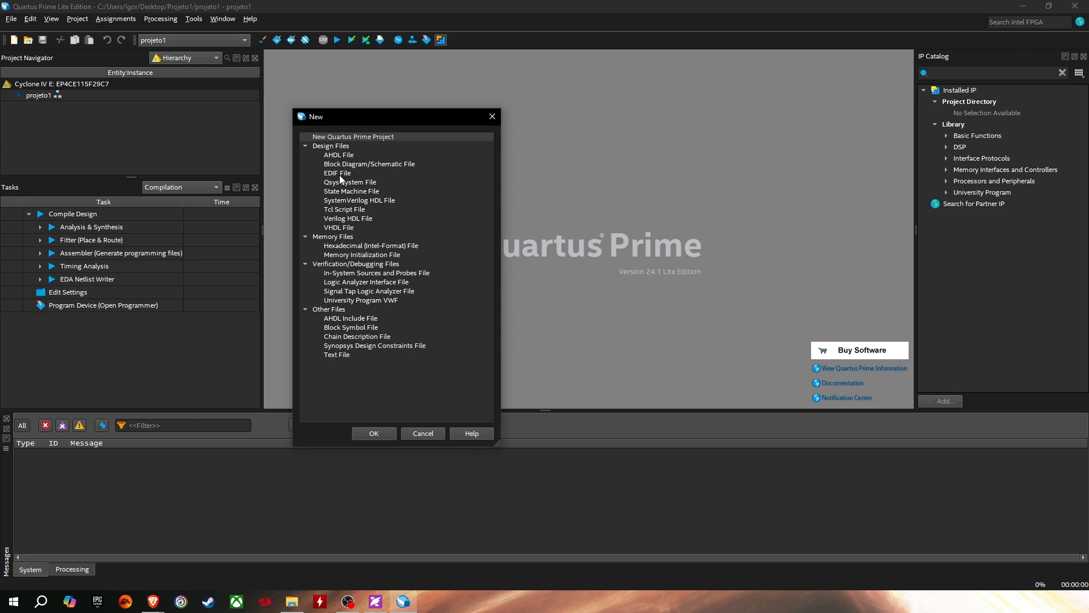
left_click(345, 229)
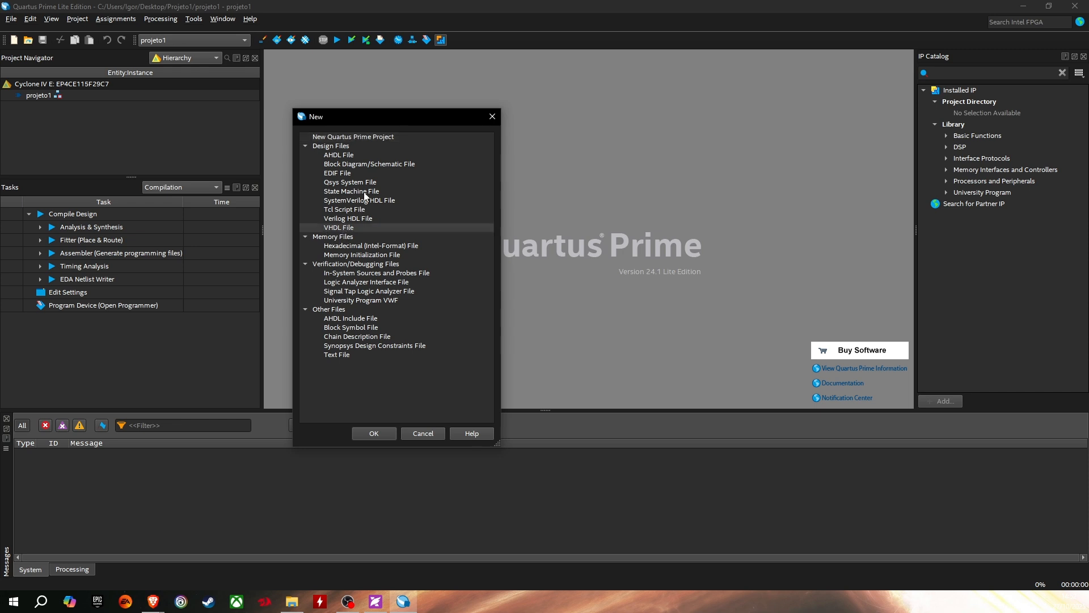
left_click(357, 202)
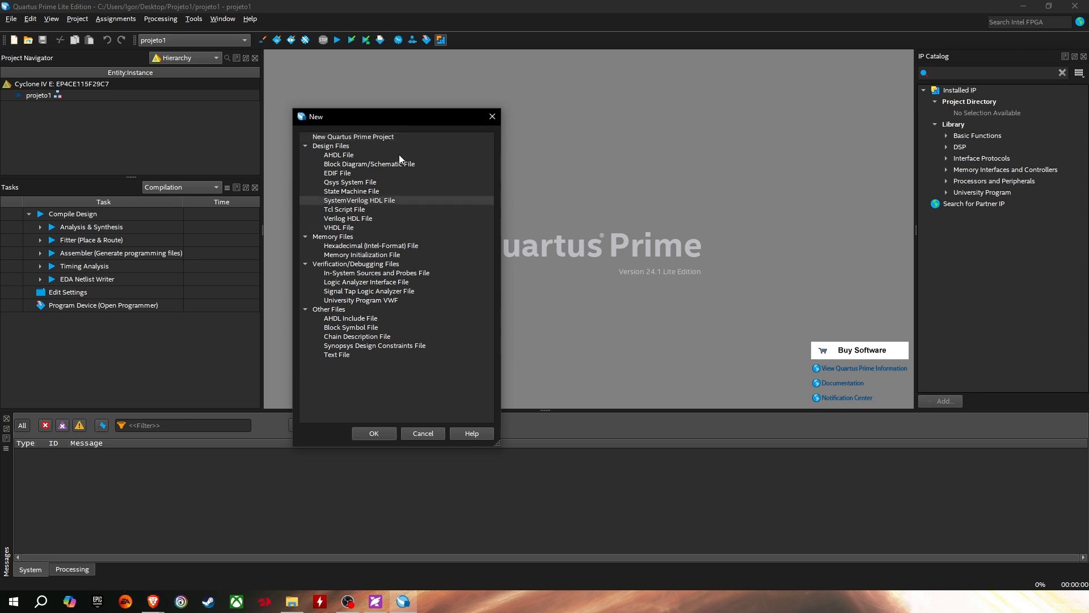
left_click(334, 159)
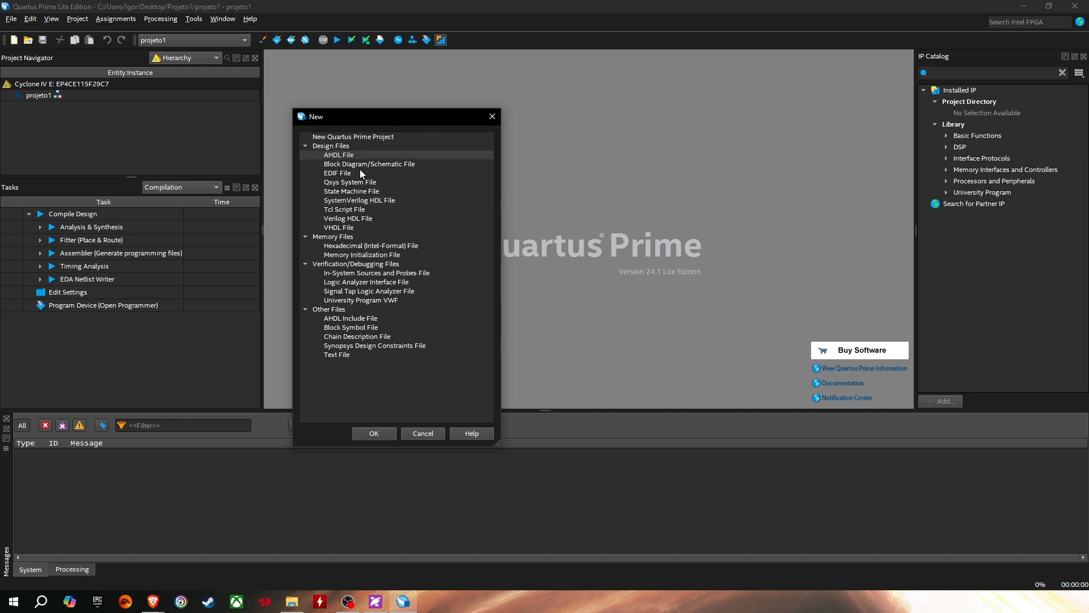
left_click(363, 165)
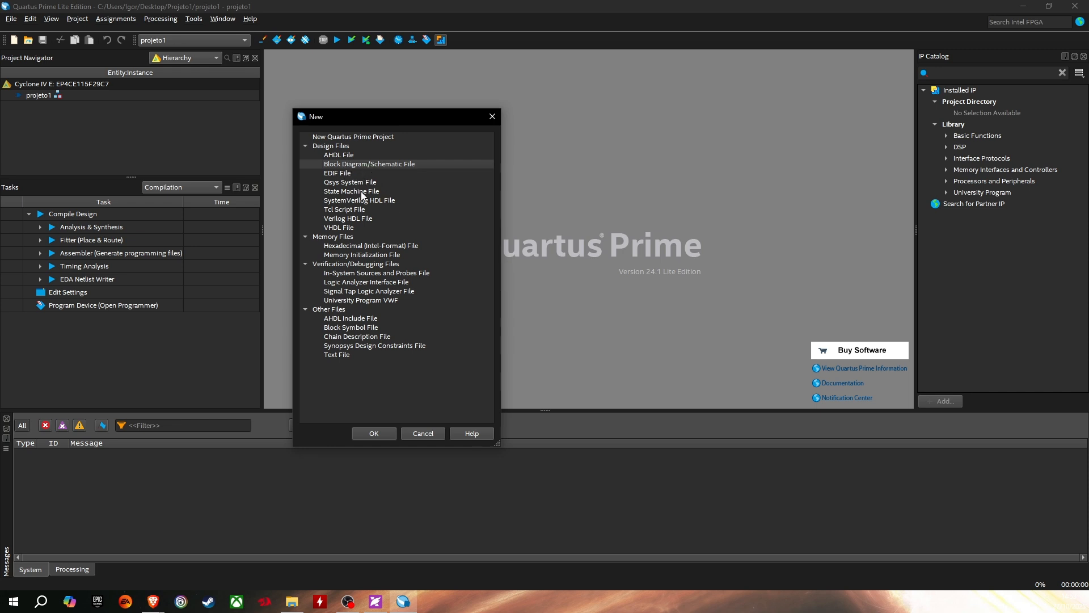
left_click(347, 229)
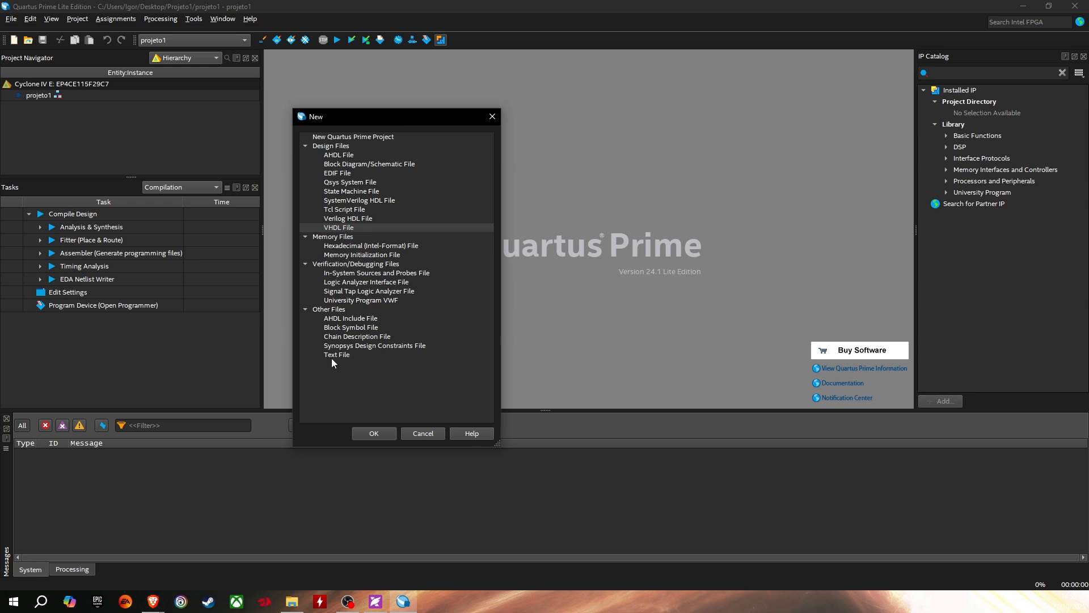
left_click(372, 164)
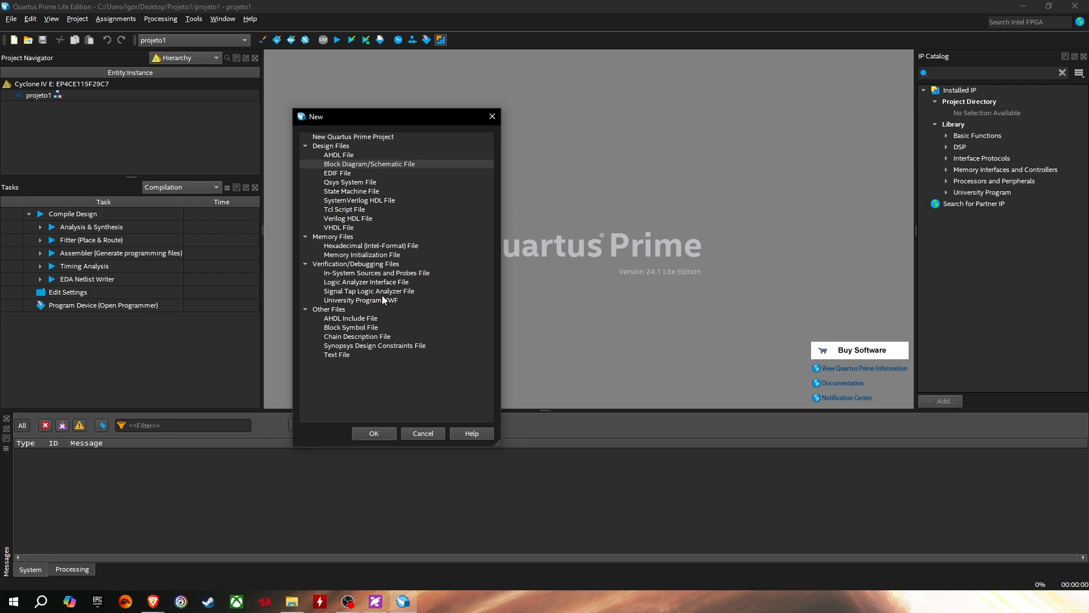
left_click(381, 435)
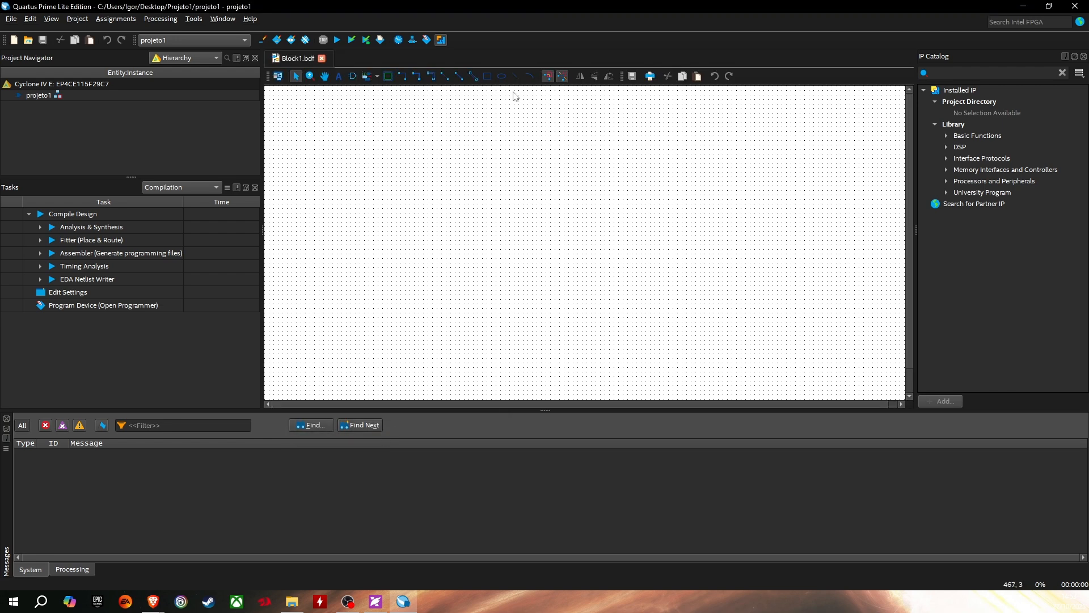
Widen the schematic drawing area and save the schematic as projeto1.bdf in the Projeto1 folder, adding it to the current project.
left_click_drag(264, 151, 166, 147)
scroll(418, 193, "up", 2, "ctrl")
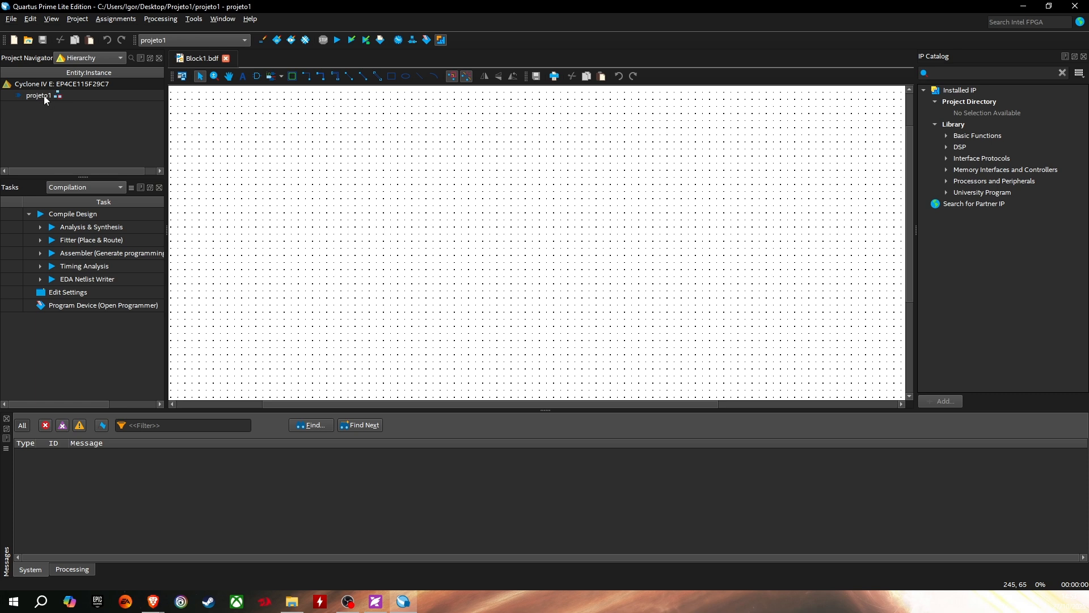
left_click(12, 21)
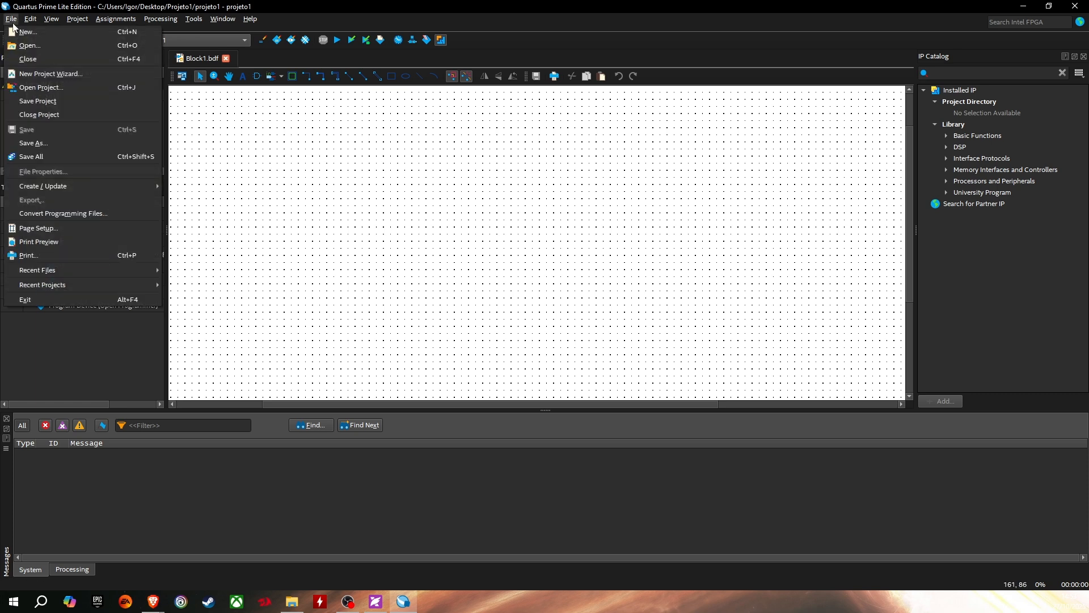
left_click(42, 142)
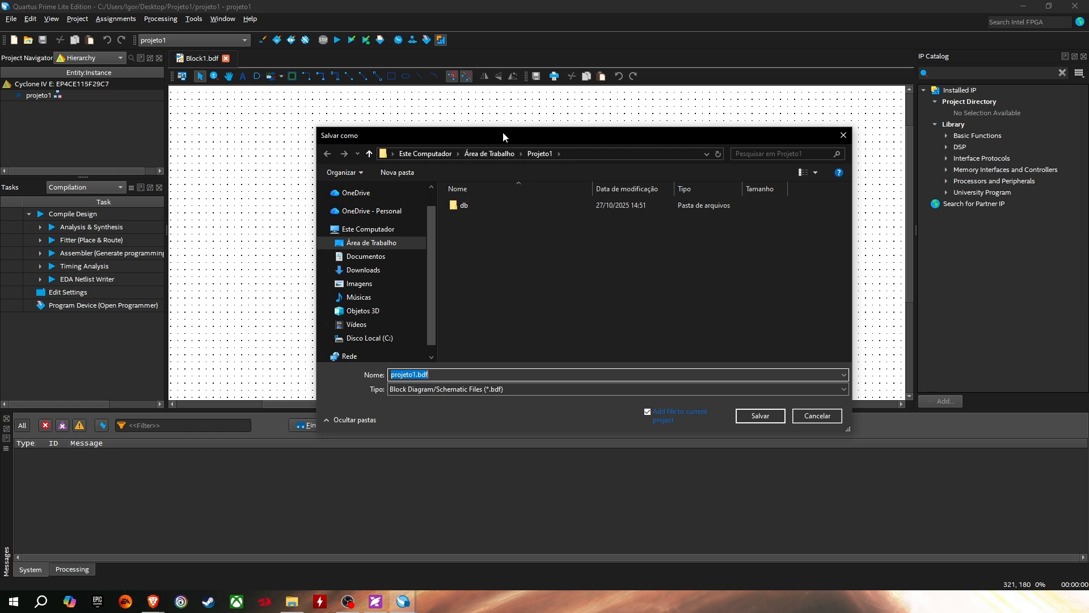
left_click_drag(503, 131, 444, 81)
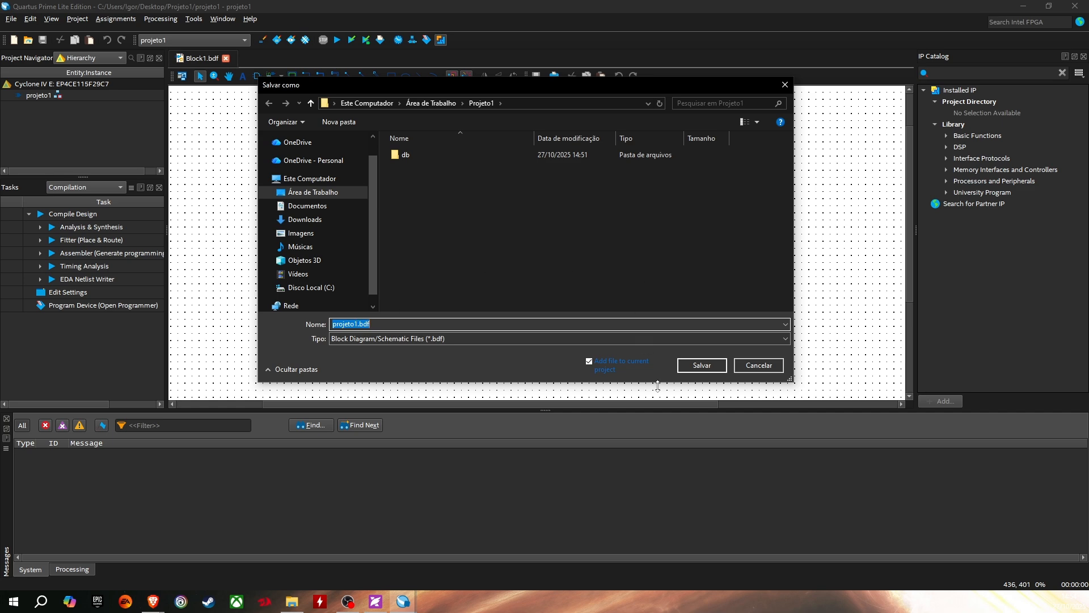
left_click(690, 368)
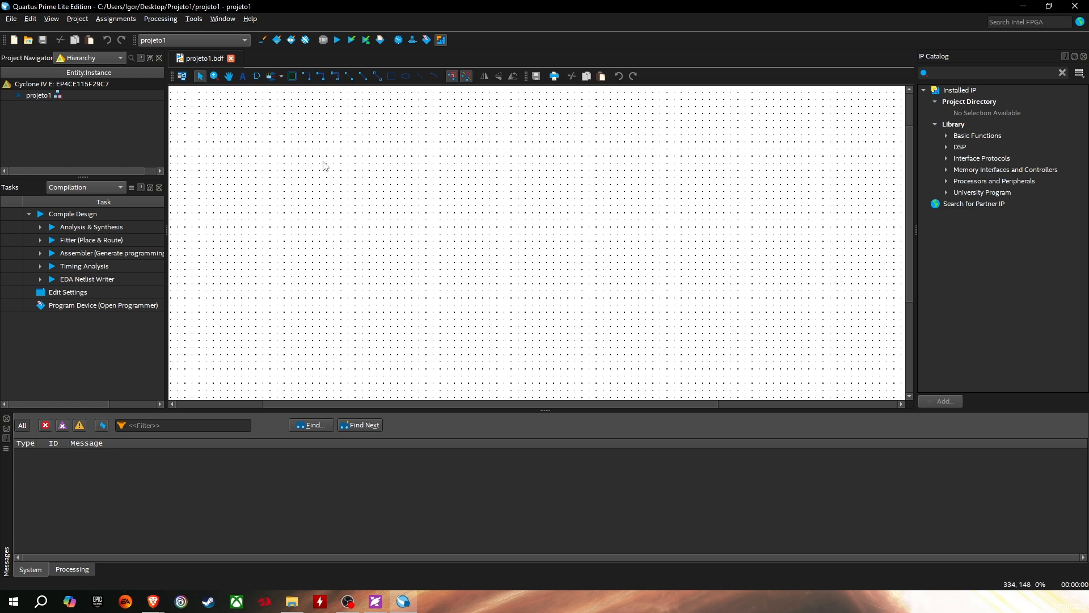
double_click(379, 189)
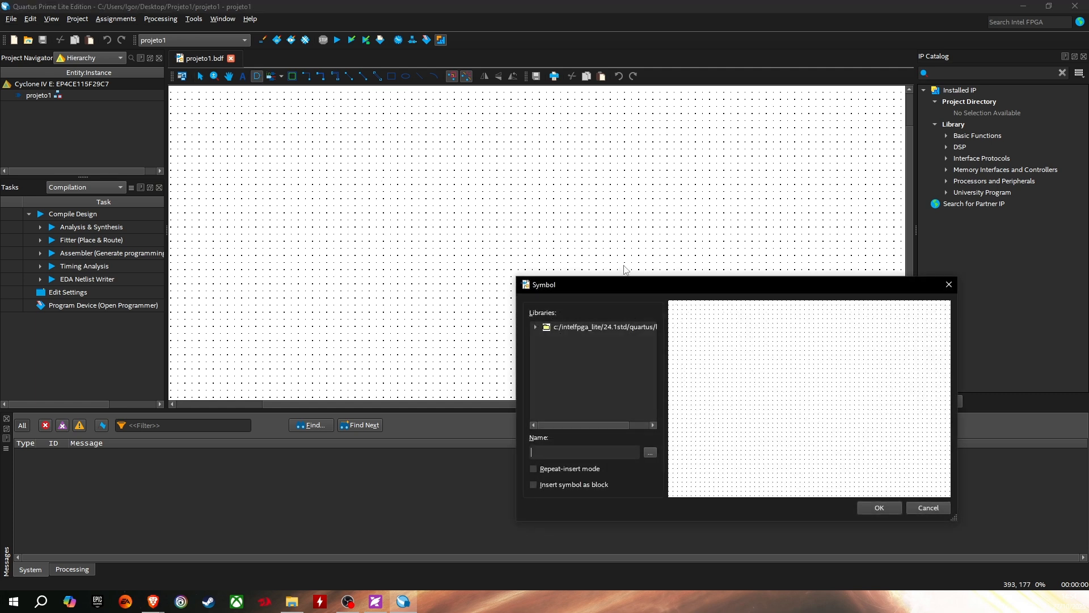
left_click_drag(642, 284, 454, 174)
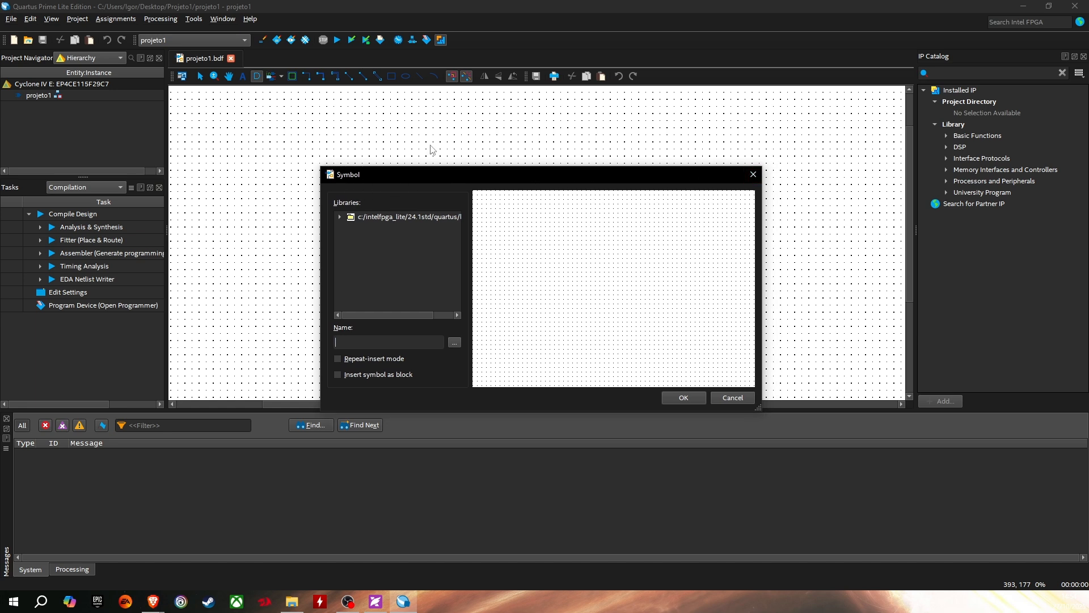
left_click(753, 174)
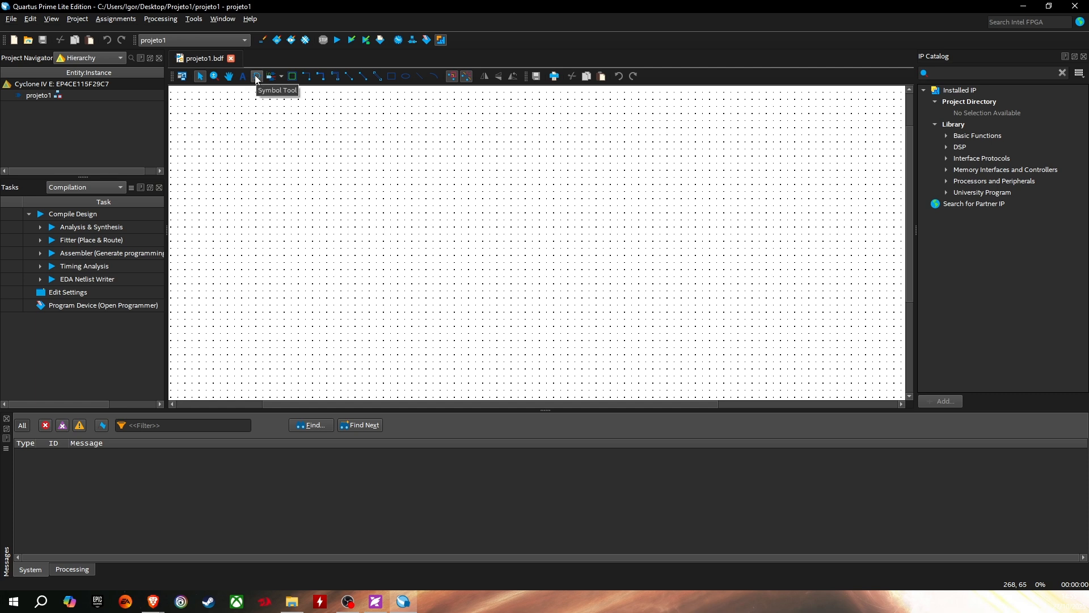
Start the Symbol Tool and examine the logic gates in the primitives library, previewing symbols such as and6 and nand12.
left_click(258, 77)
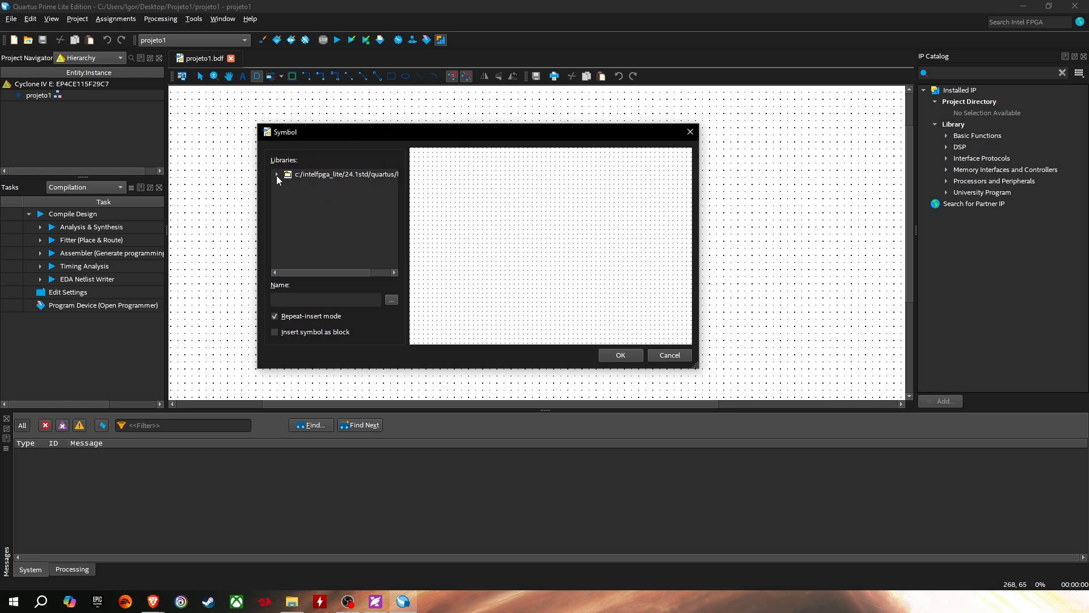
left_click(277, 175)
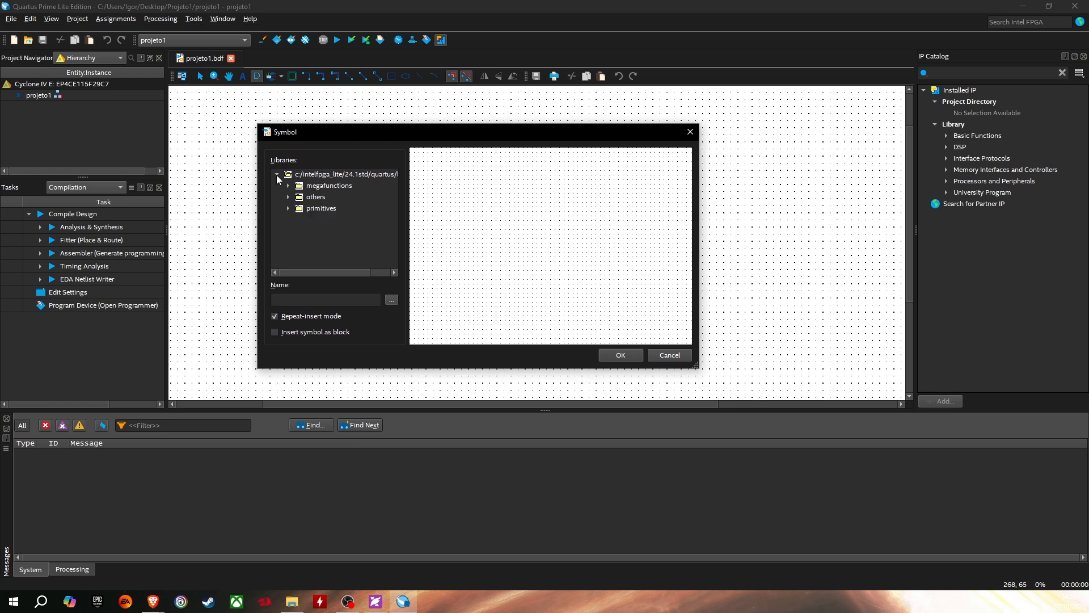
left_click(288, 209)
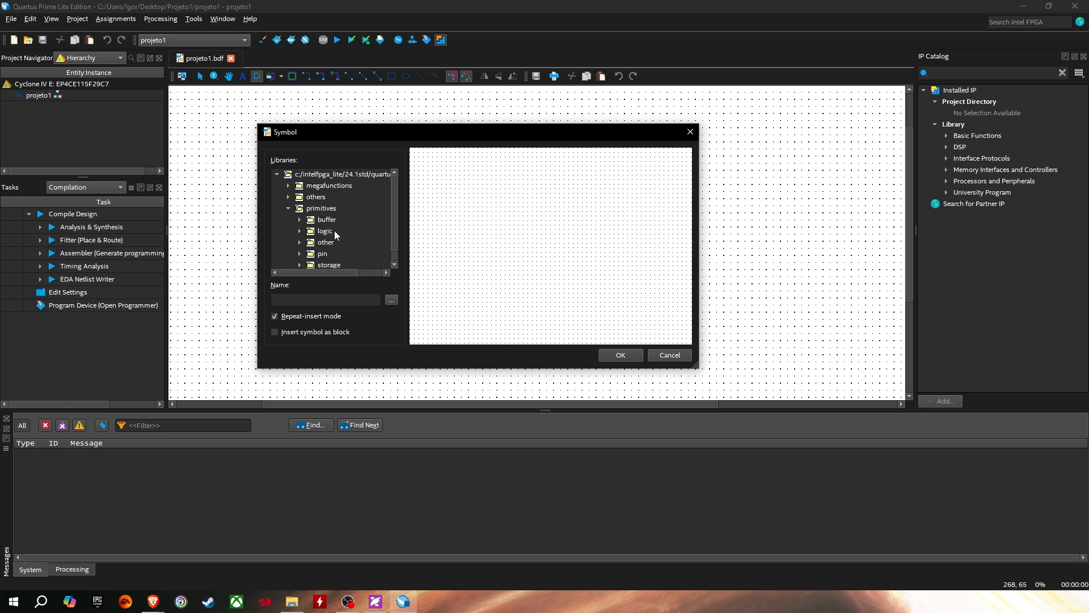
left_click(300, 230)
scroll(329, 224, "down", 3)
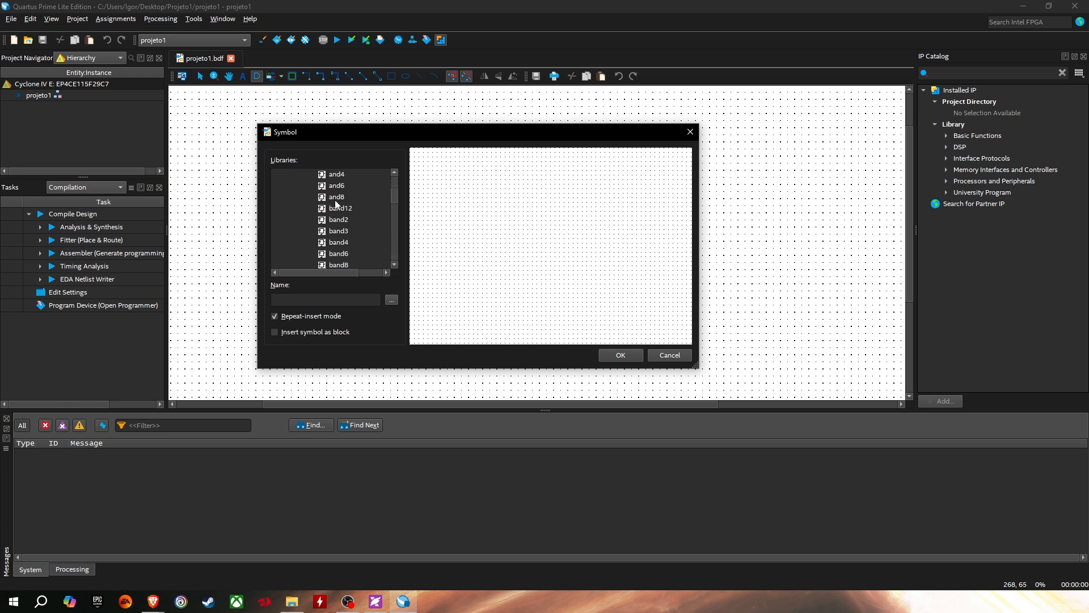
scroll(337, 222, "down", 2)
scroll(330, 232, "up", 5)
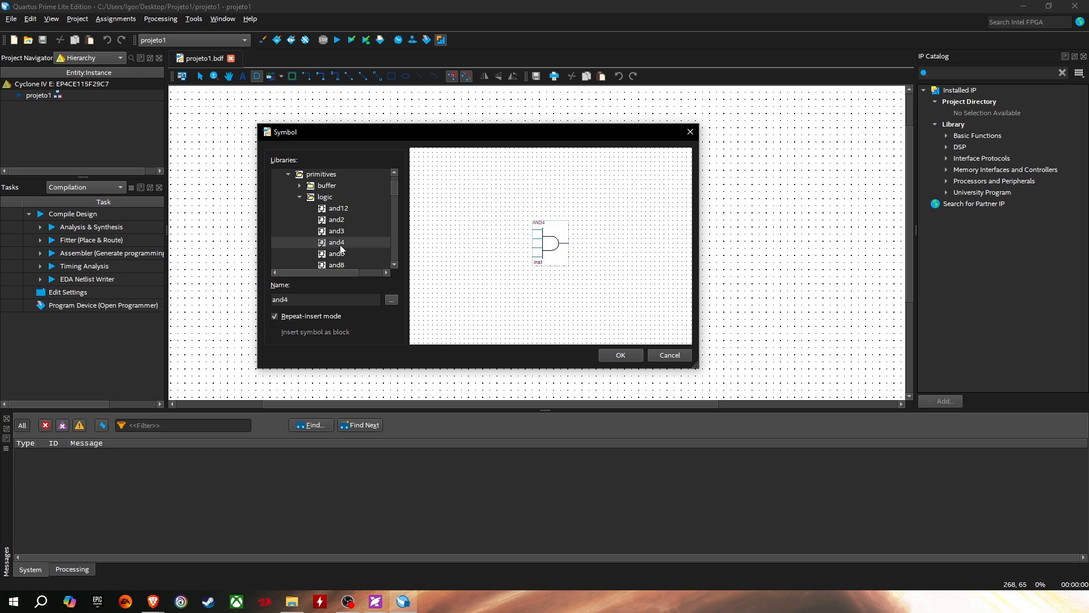
left_click(339, 253)
scroll(339, 253, "down", 8)
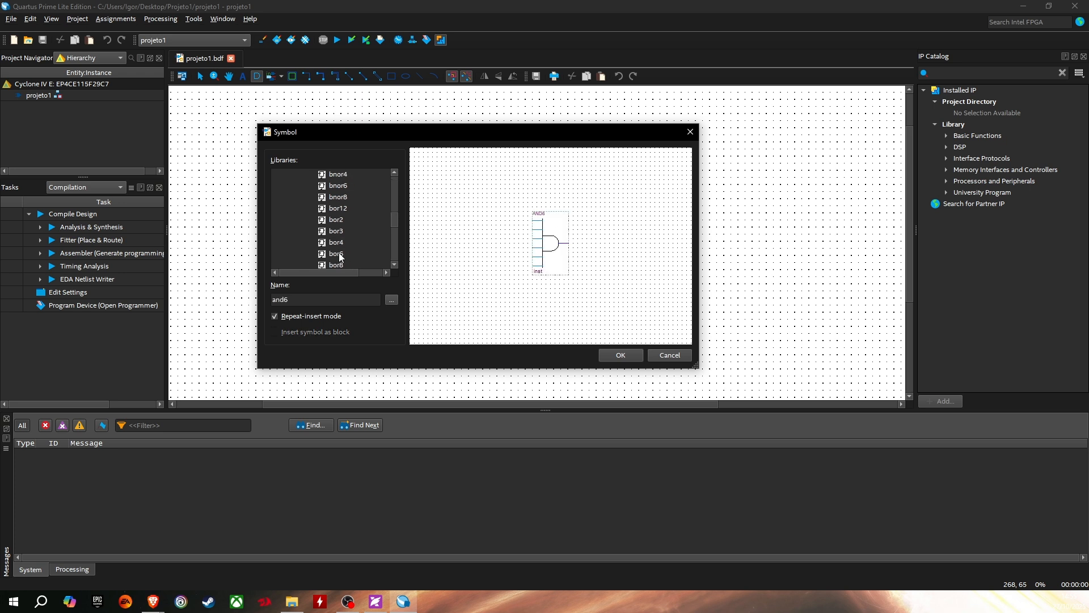
scroll(339, 253, "down", 3)
left_click(338, 252)
scroll(344, 233, "up", 1)
left_click(344, 210)
scroll(341, 227, "up", 1)
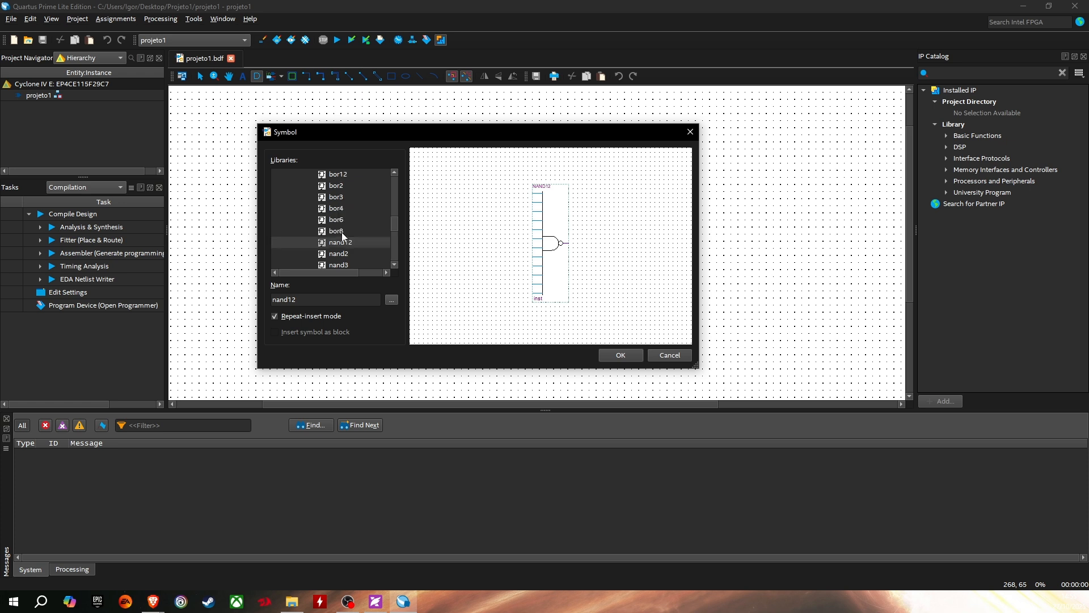
scroll(342, 232, "up", 10)
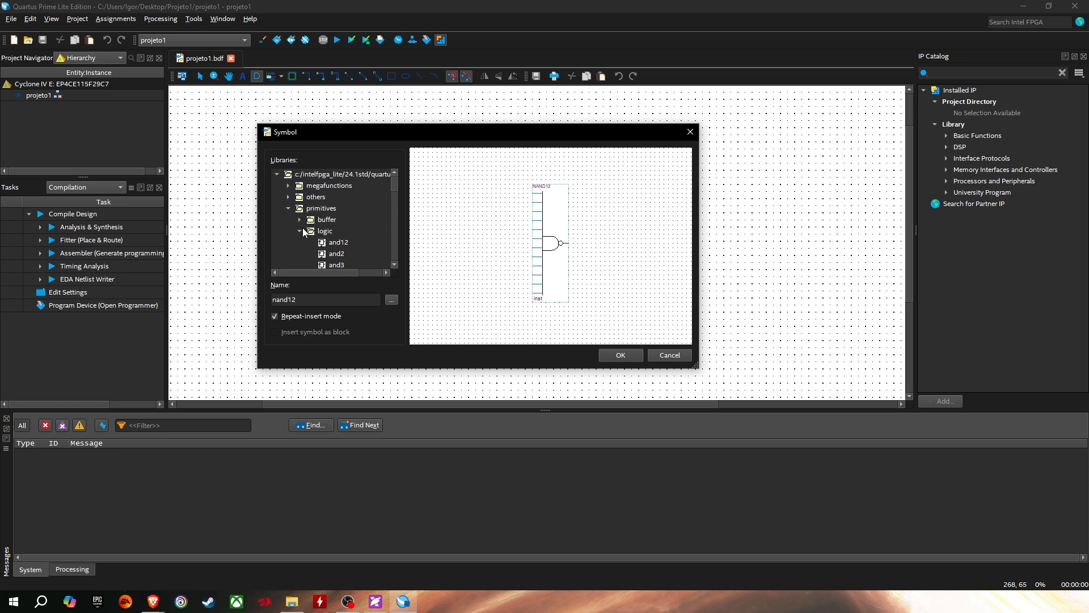
Collapse the logic category and look through the symbols in the primitives library's other category.
left_click(299, 231)
scroll(340, 227, "down", 1)
left_click(299, 231)
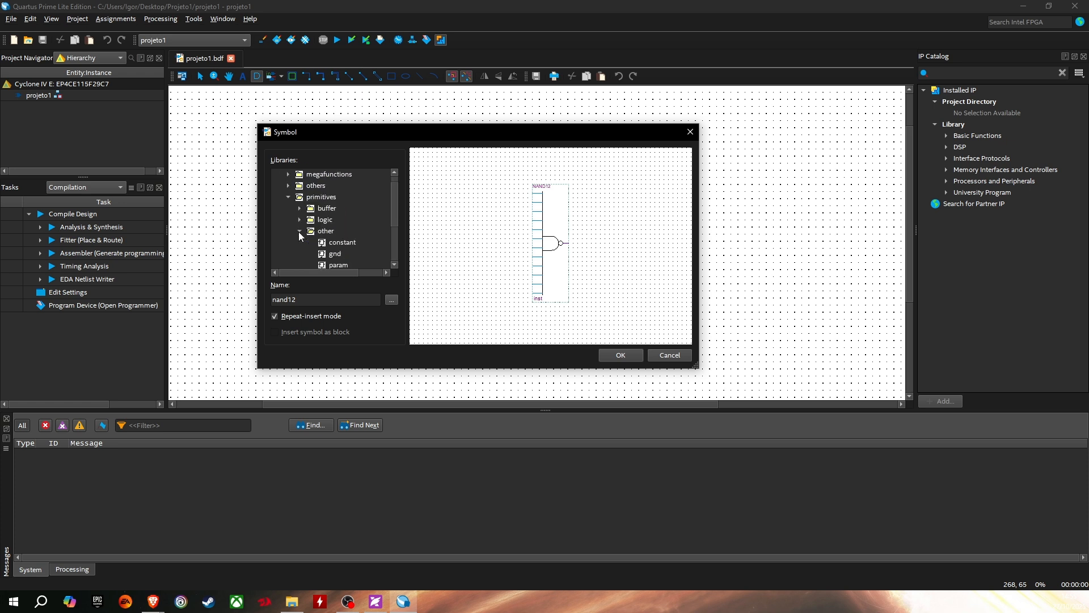
scroll(298, 232, "down", 1)
scroll(298, 232, "up", 1)
left_click(299, 232)
Examine the buffer category of the primitives library, previewing the alt_bidir_buf and wire symbols.
left_click(299, 208)
scroll(360, 240, "down", 2)
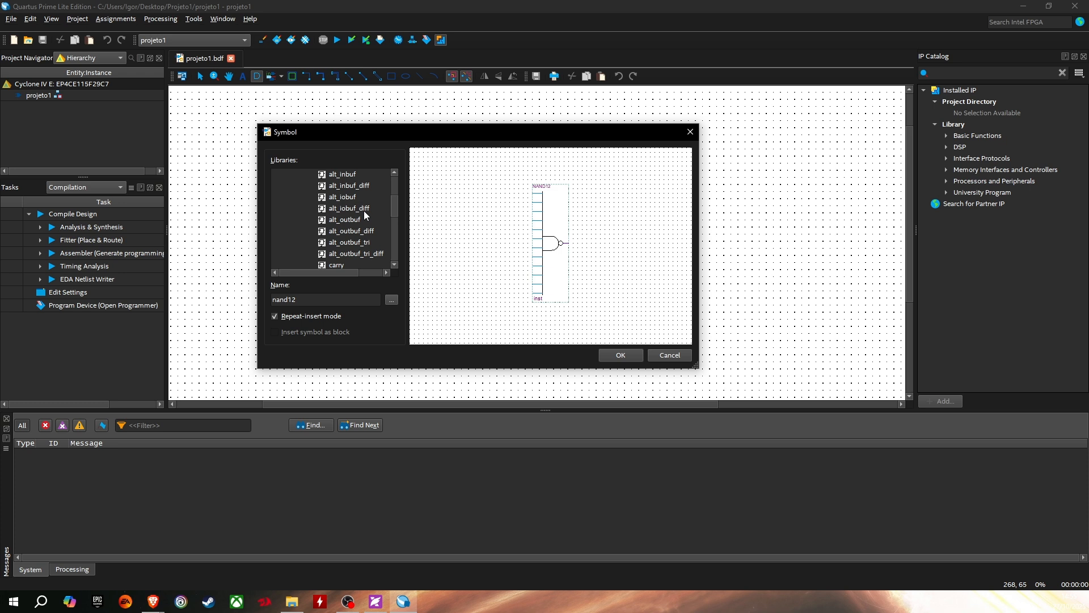
scroll(356, 235, "down", 4)
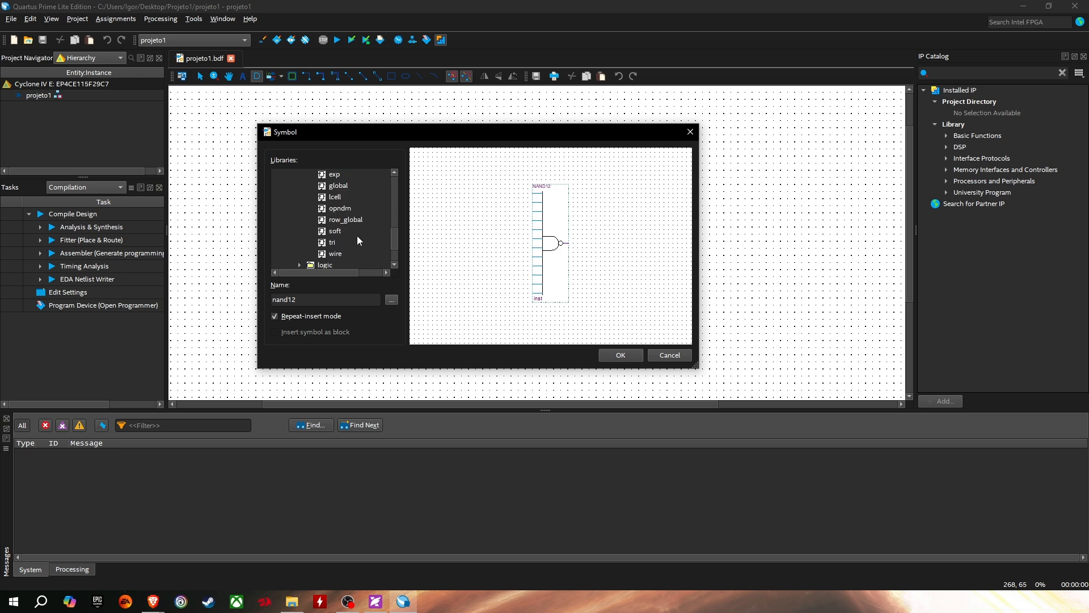
scroll(358, 238, "up", 5)
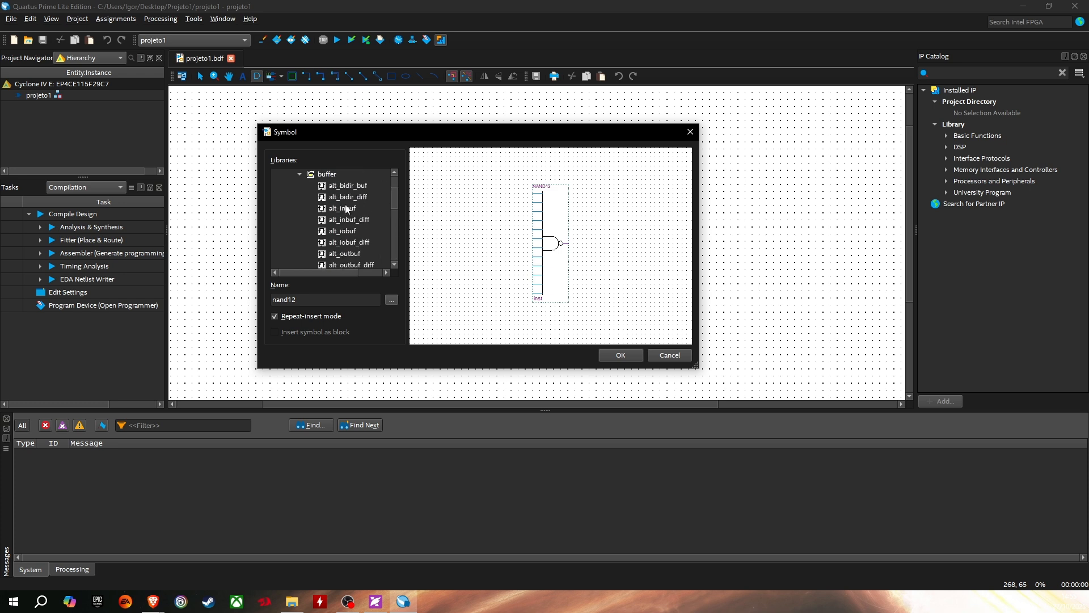
left_click(349, 185)
scroll(346, 215, "down", 3)
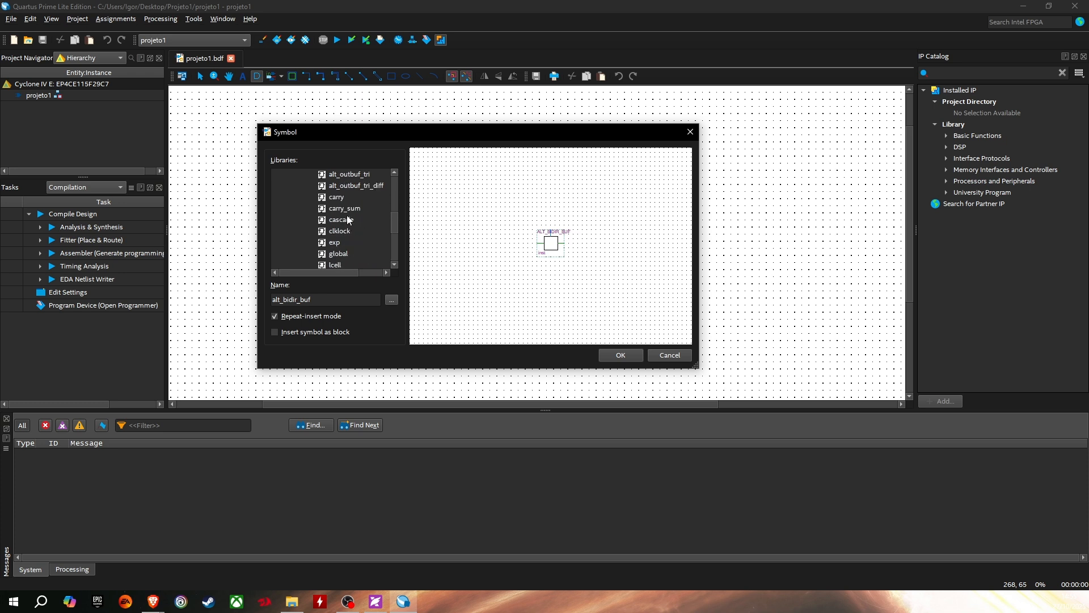
scroll(348, 220, "down", 2)
left_click(340, 253)
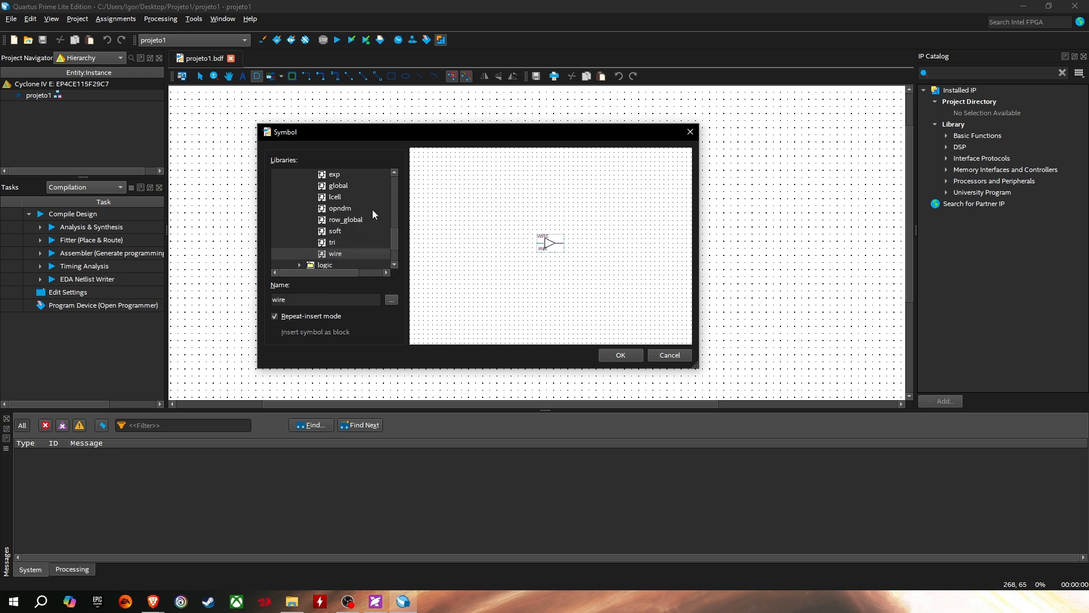
scroll(328, 215, "up", 10)
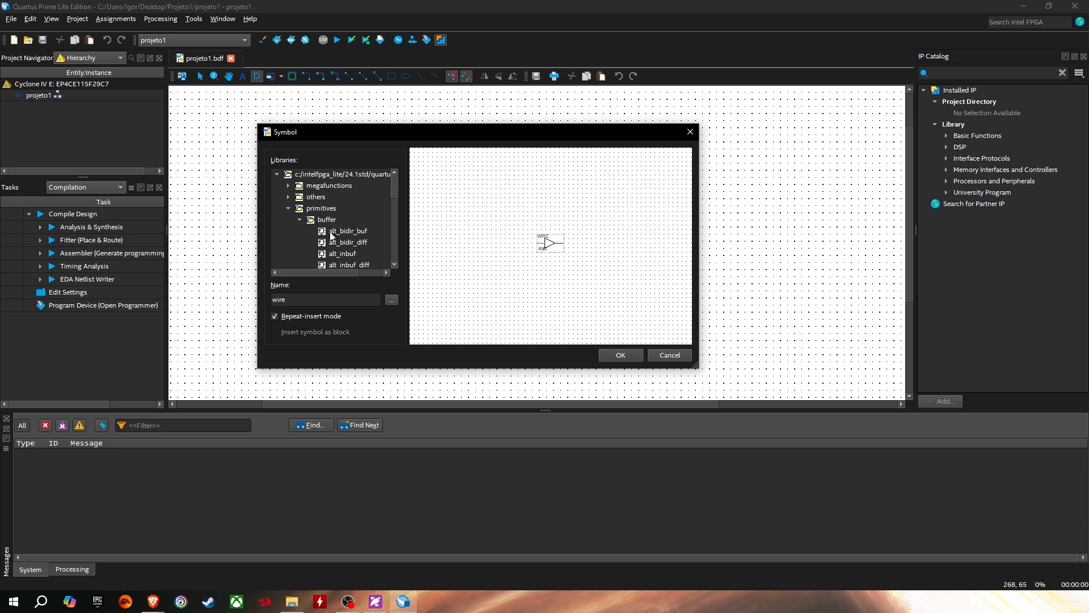
left_click(299, 220)
scroll(298, 227, "down", 1)
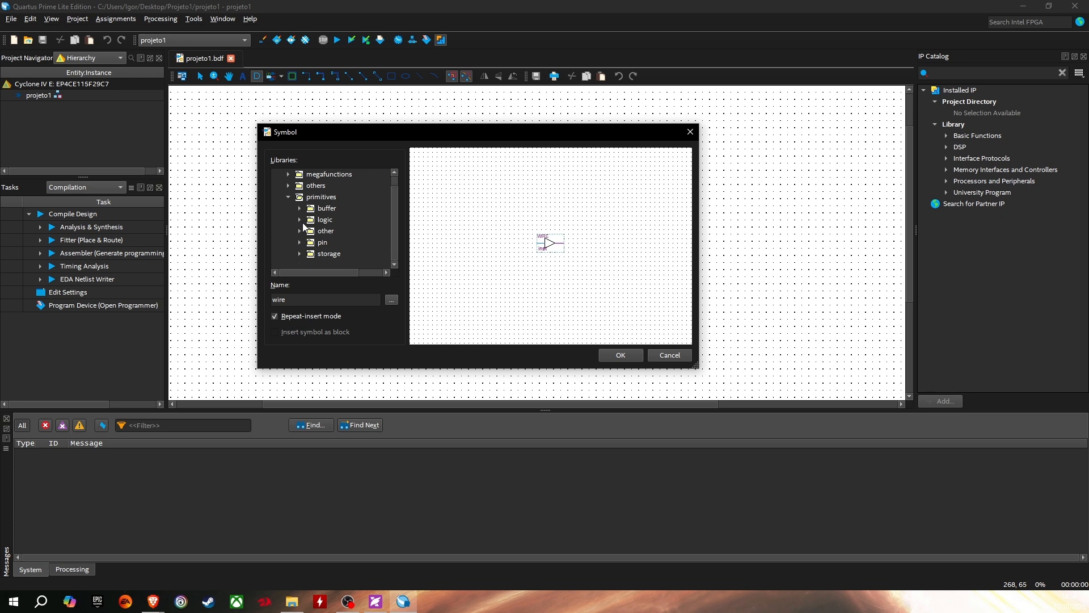
Examine the storage category of the primitives library, previewing the jkff, latch and tffe symbols, and collapse it again.
left_click(299, 254)
scroll(300, 256, "down", 3)
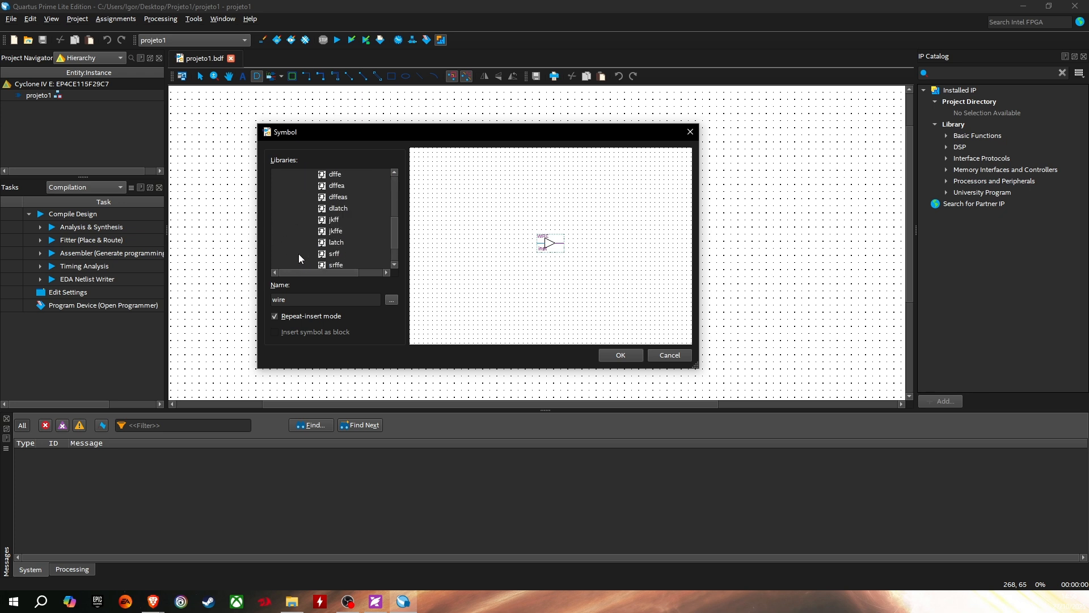
left_click(339, 221)
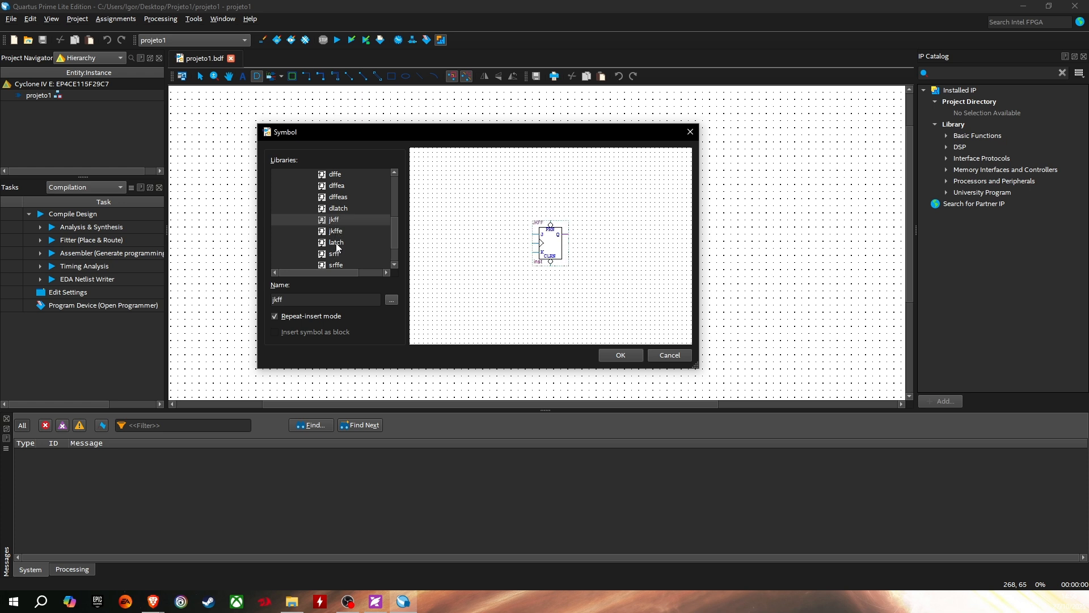
left_click(337, 246)
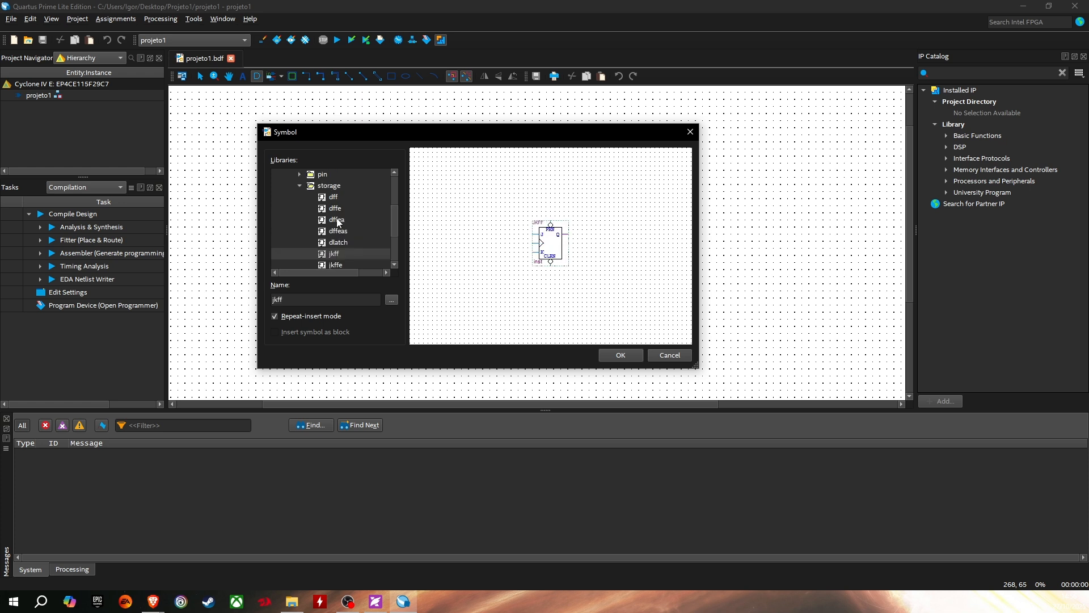
scroll(340, 244, "down", 1)
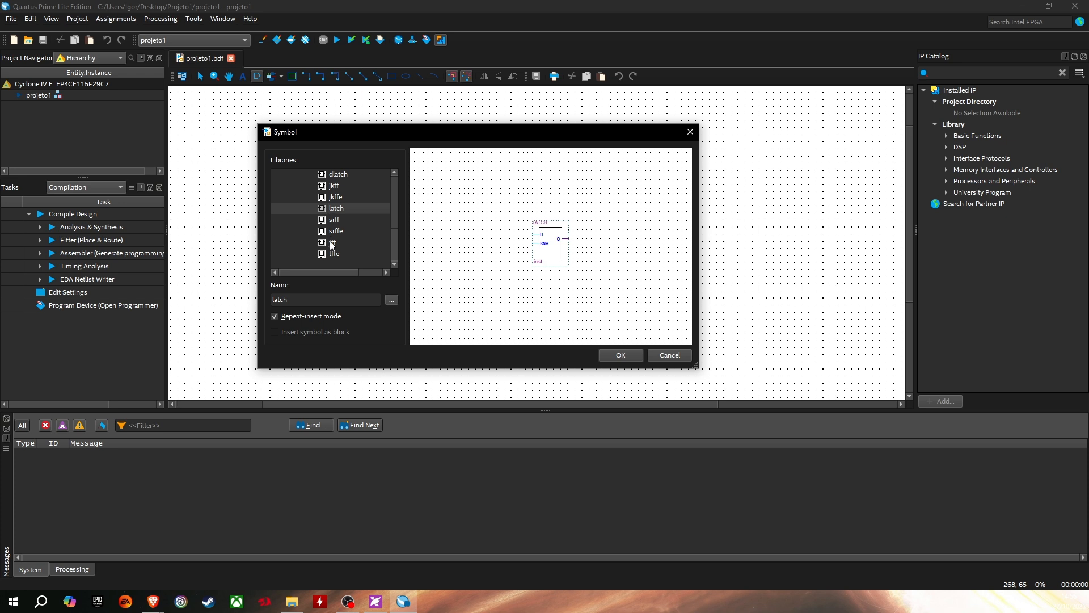
left_click(325, 253)
scroll(310, 212, "up", 2)
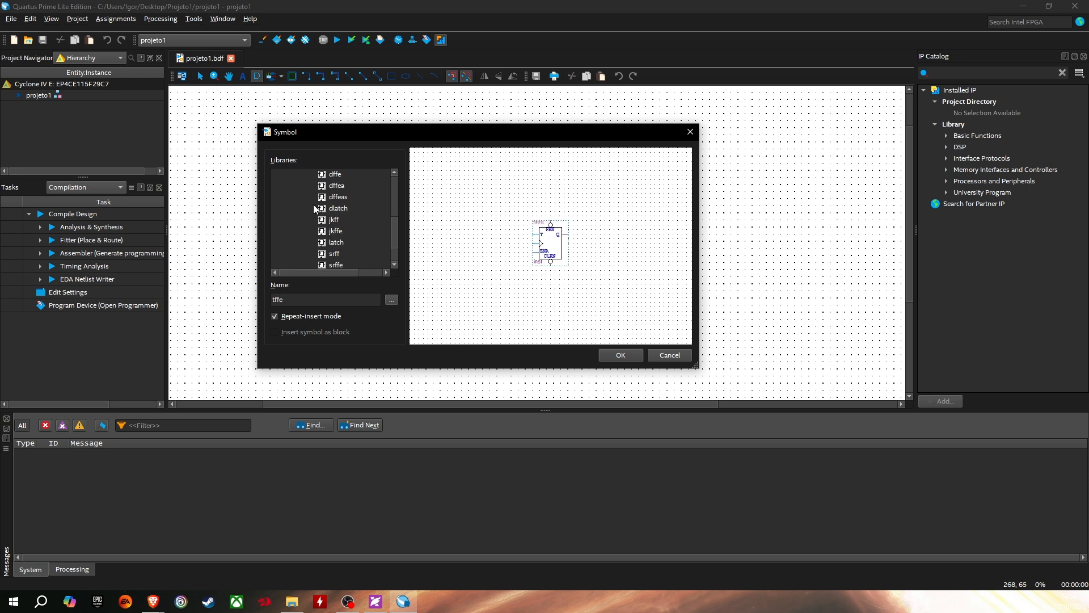
left_click(297, 186)
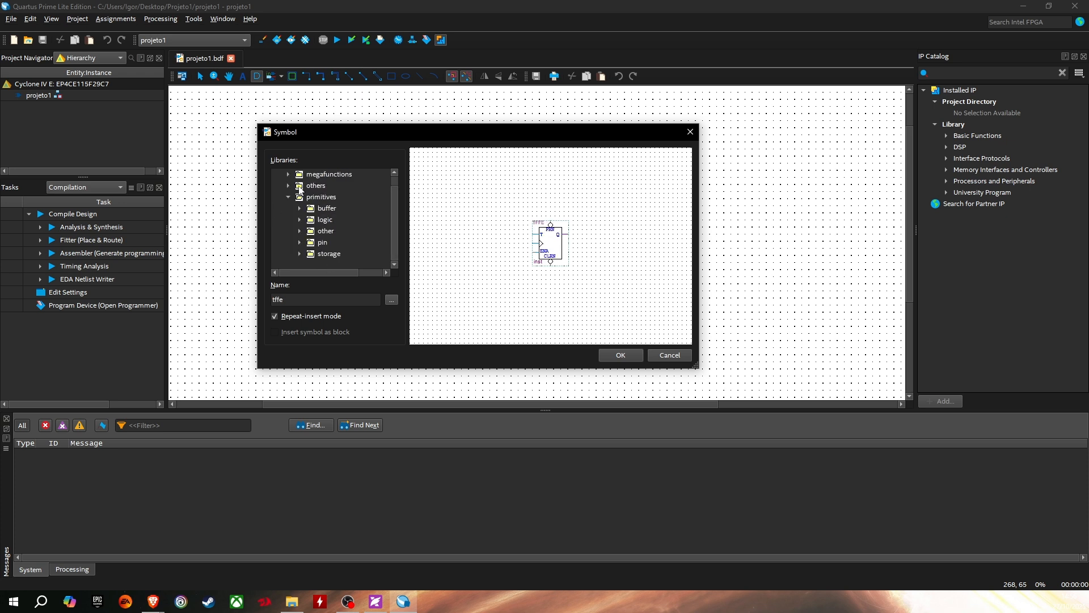
Place one and2 gate from the primitives logic category in the upper middle of the schematic and end repeated insertion.
scroll(318, 227, "up", 1)
scroll(318, 232, "down", 1)
left_click(300, 220)
scroll(332, 235, "down", 1)
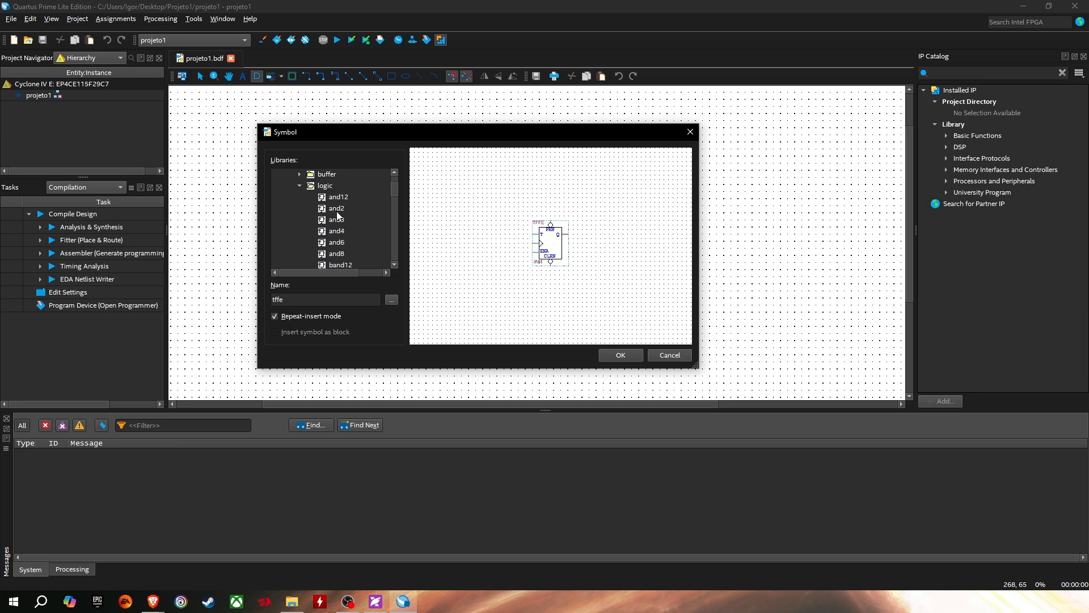
left_click(336, 210)
left_click(621, 355)
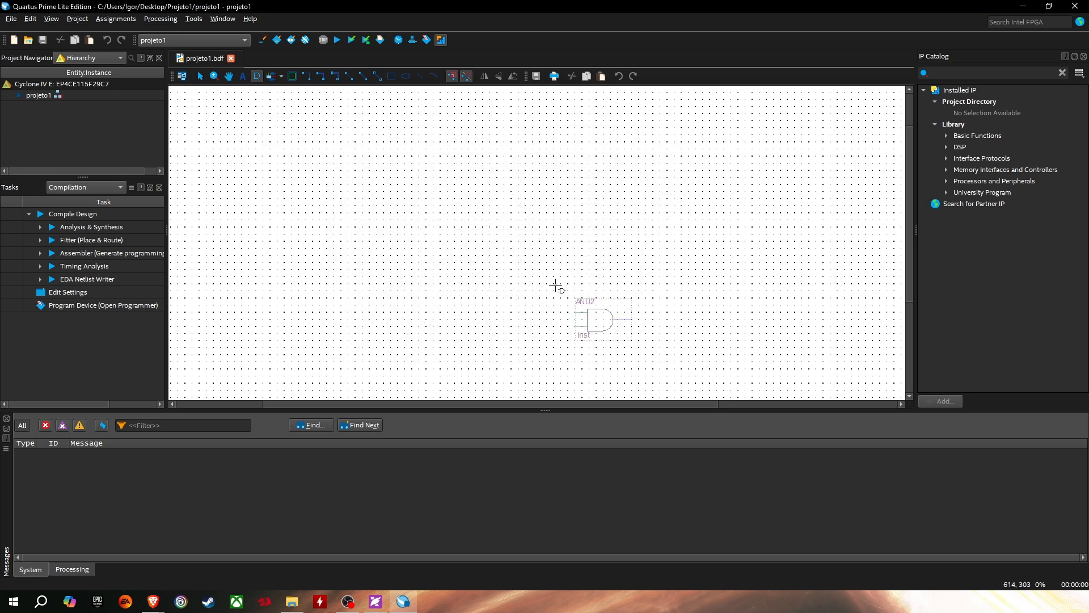
left_click(407, 159)
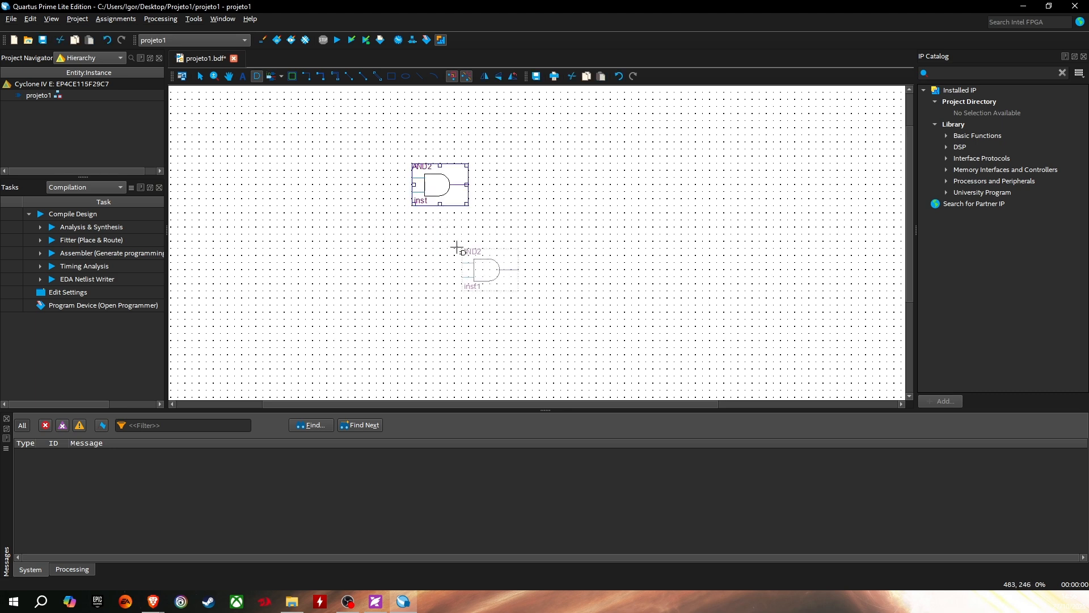
key("Escape")
Insert an xor gate from the logic category just below the AND2 gate.
double_click(430, 247)
left_click_drag(605, 285, 372, 146)
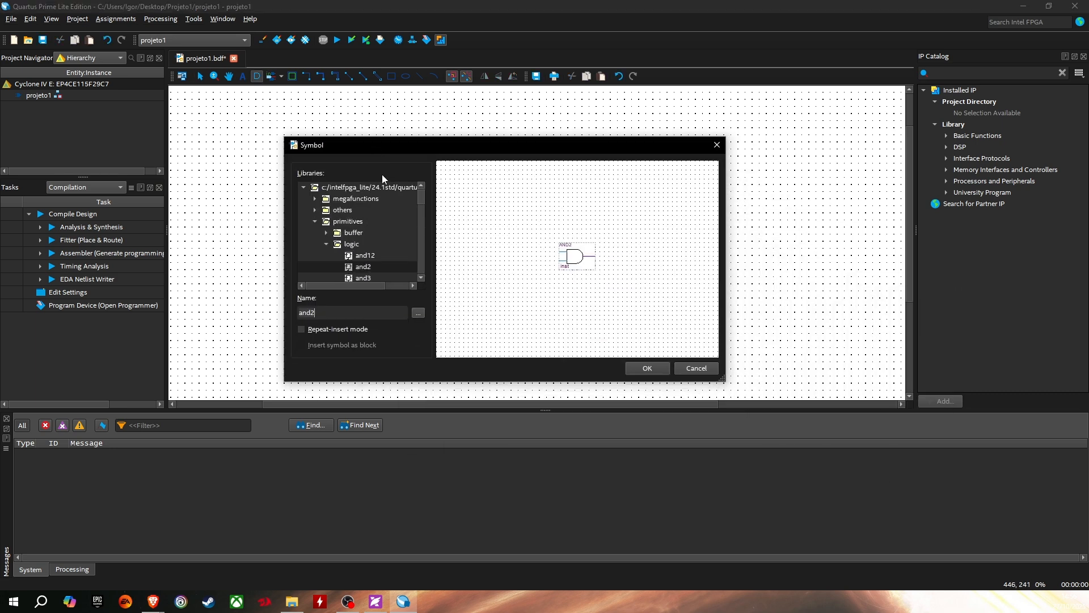
scroll(379, 236, "down", 8)
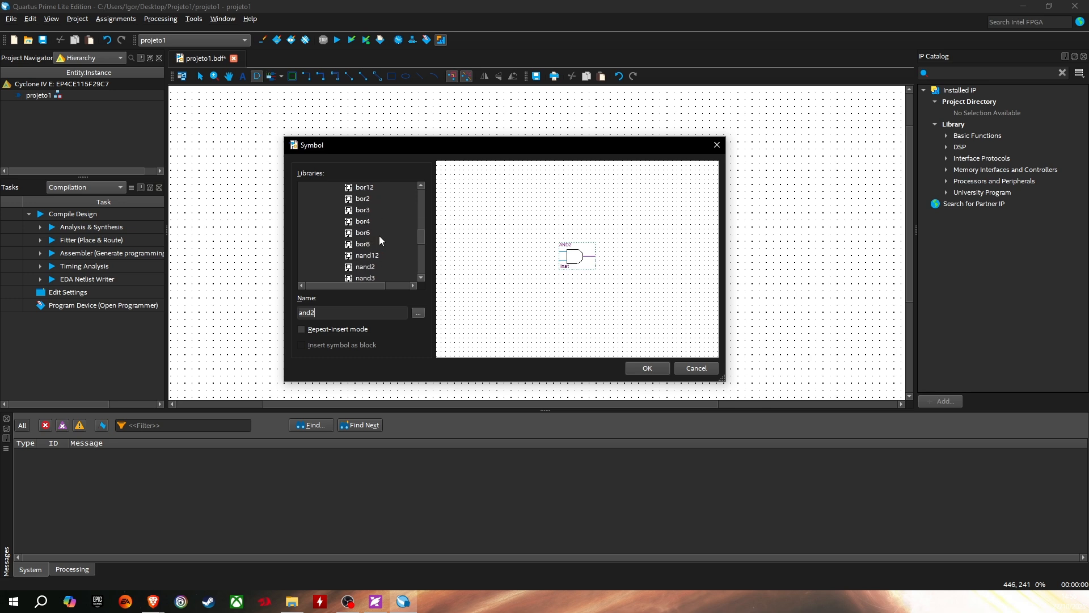
scroll(379, 236, "down", 6)
left_click(362, 278)
left_click(648, 368)
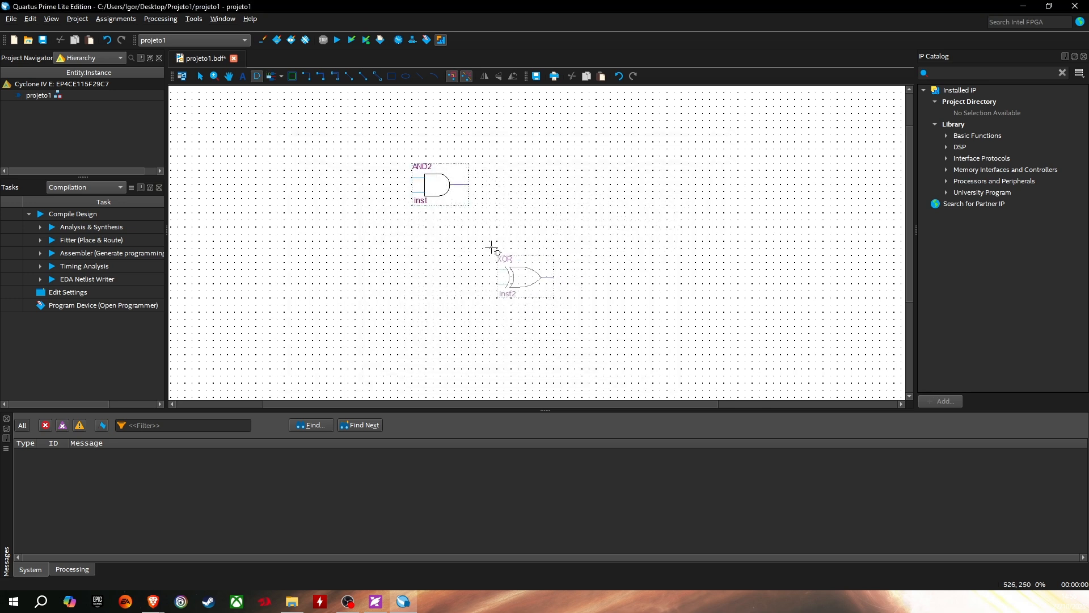
left_click(440, 217)
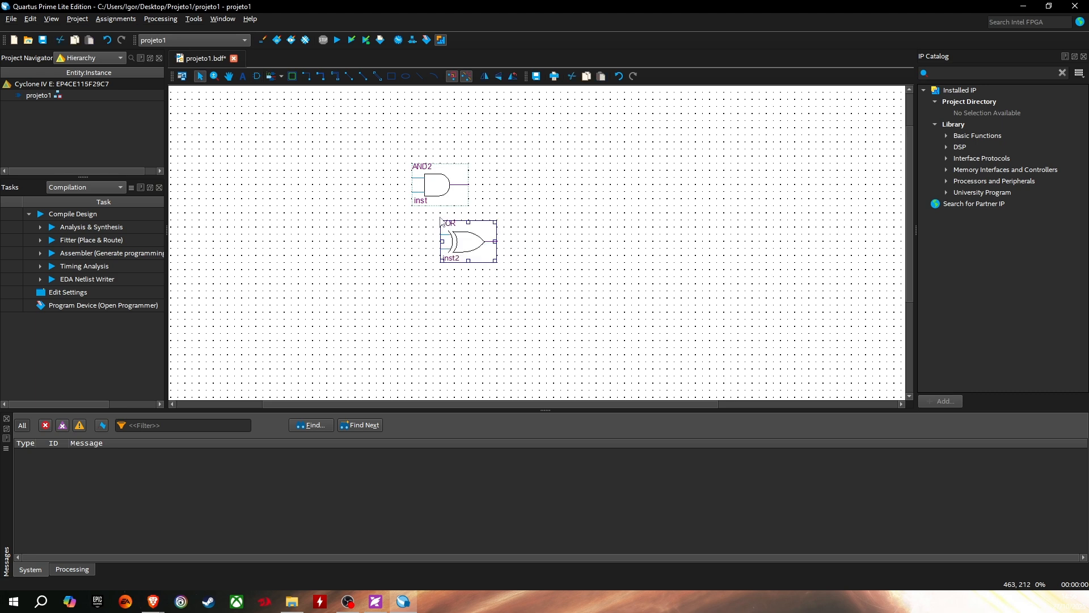
Insert an or2 gate to the right of the AND2 and XOR gates, at a height between them.
left_click(535, 222)
double_click(534, 223)
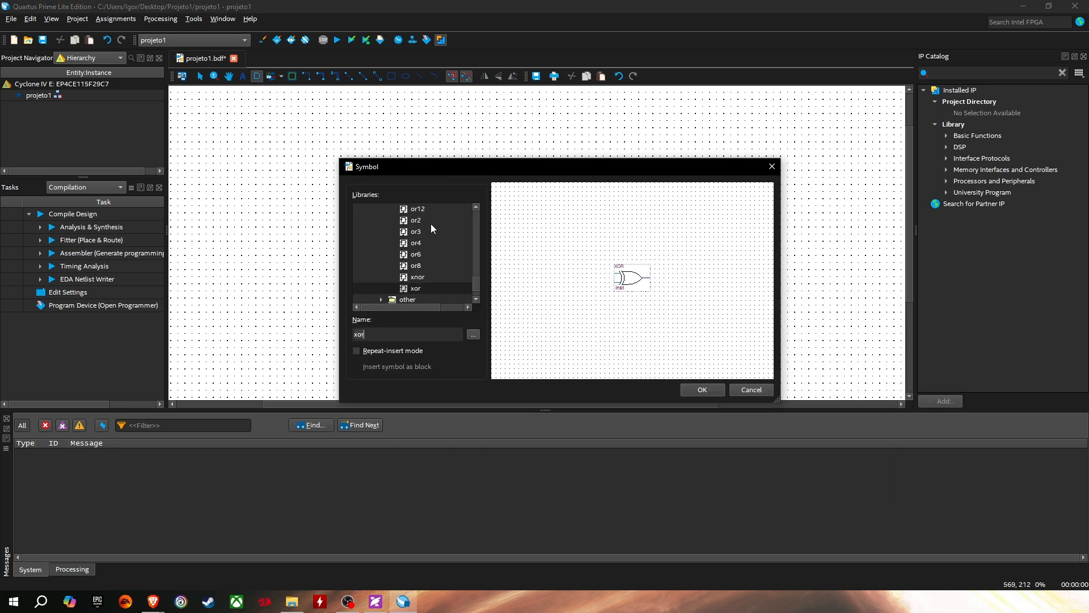
left_click(416, 217)
left_click(712, 391)
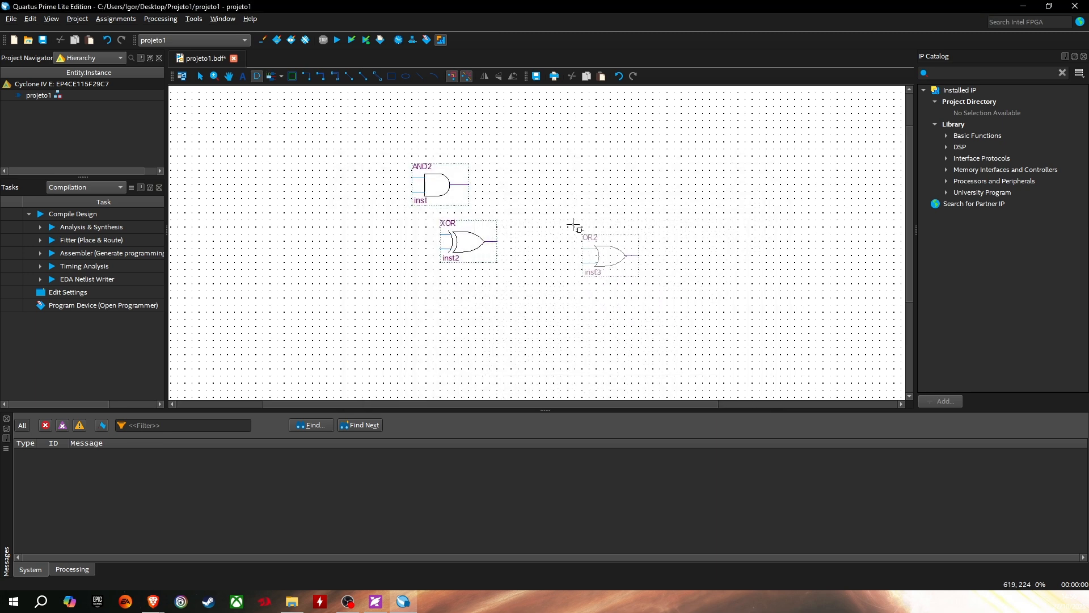
left_click(535, 179)
left_click(542, 265)
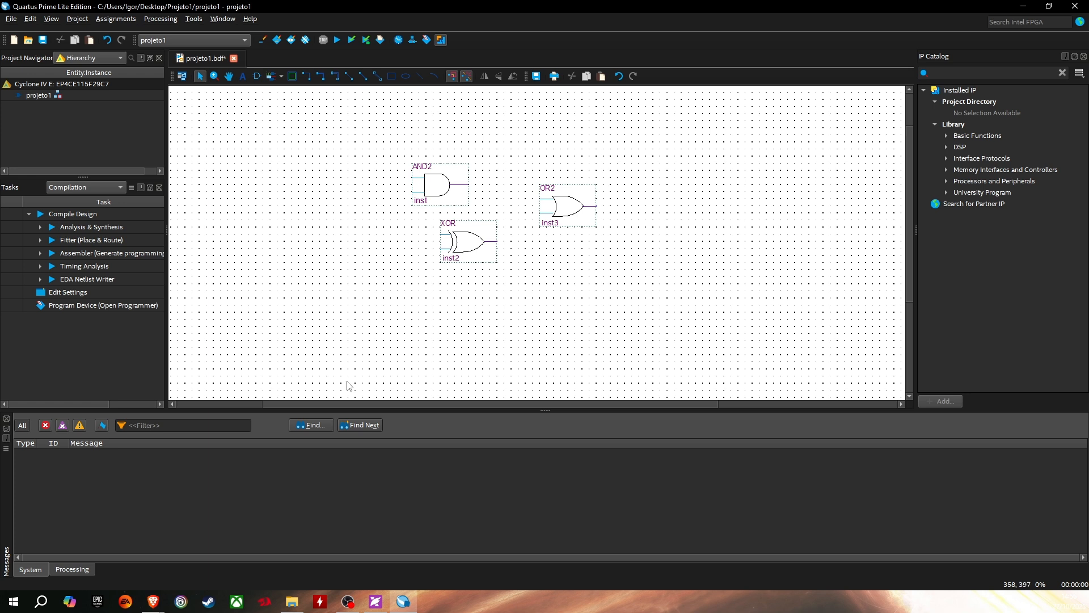
Move the XOR gate left so it lines up directly beneath the AND2 gate.
left_click(470, 245)
mouse_move(469, 242)
left_mouse_down()
mouse_move(439, 243)
mouse_move(452, 246)
left_mouse_up()
left_click(497, 248)
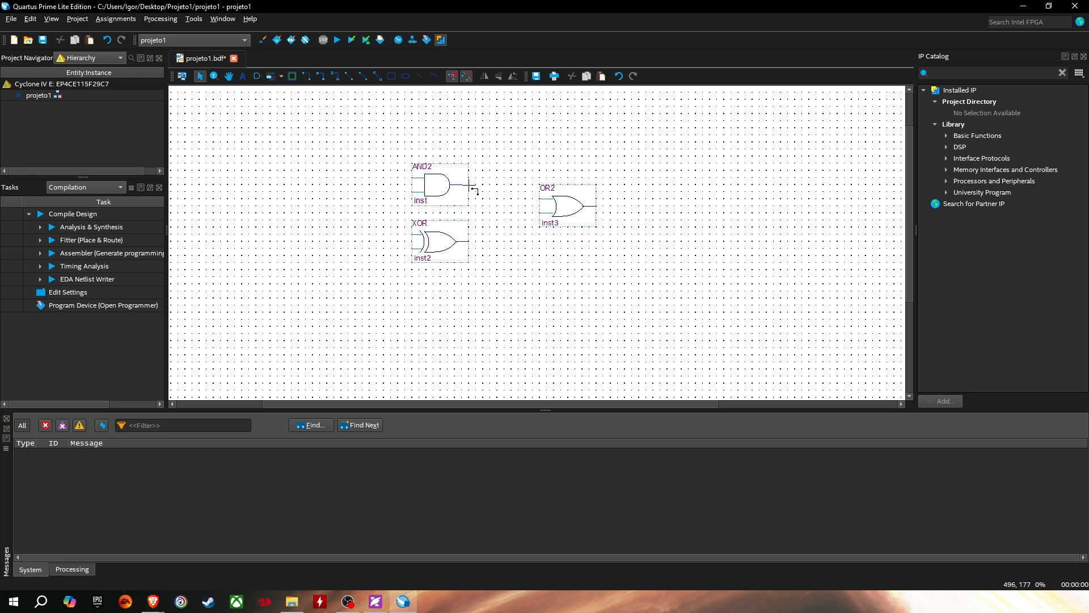
Wire the AND2 output to the OR2 gate's upper input and the XOR output to its lower input.
left_click_drag(470, 186, 483, 185)
left_click(489, 207)
left_click(480, 185)
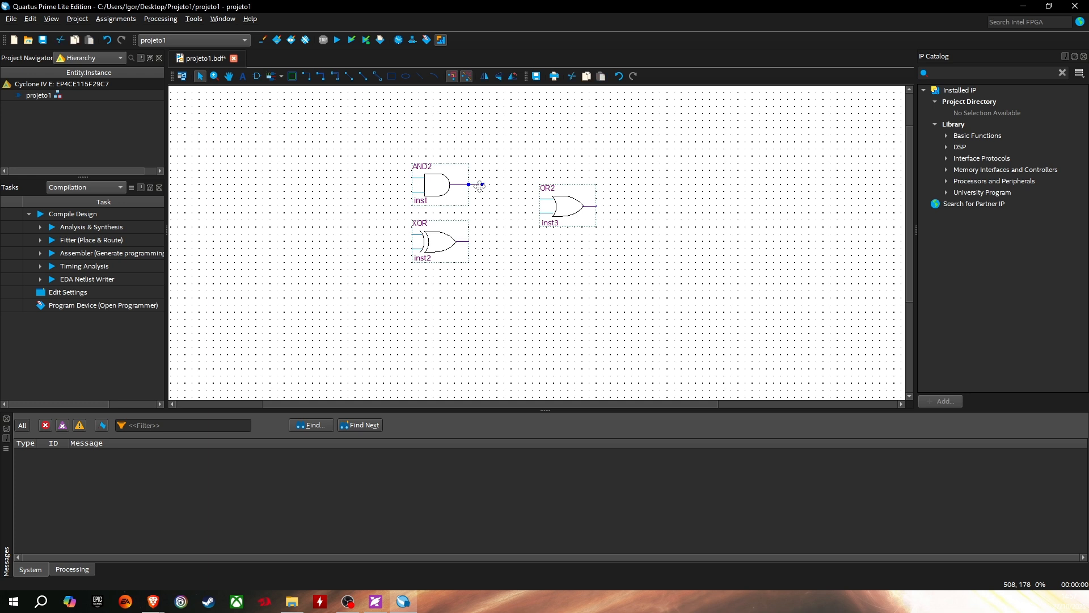
left_click(498, 217)
left_click_drag(481, 187, 511, 199)
left_click_drag(541, 198, 512, 200)
left_click_drag(512, 199, 511, 198)
left_click(493, 244)
mouse_move(469, 241)
left_mouse_down()
mouse_move(488, 244)
mouse_move(519, 221)
mouse_move(512, 213)
mouse_move(540, 213)
left_mouse_up()
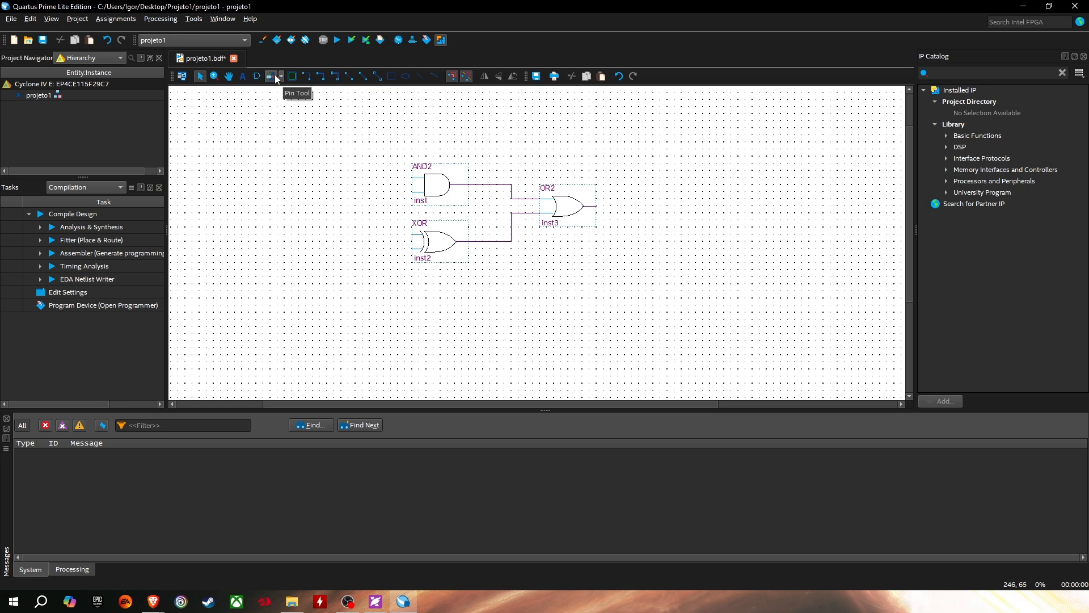
Open the pin category of the primitives library for a new symbol and preview the output and bidir pins.
double_click(260, 149)
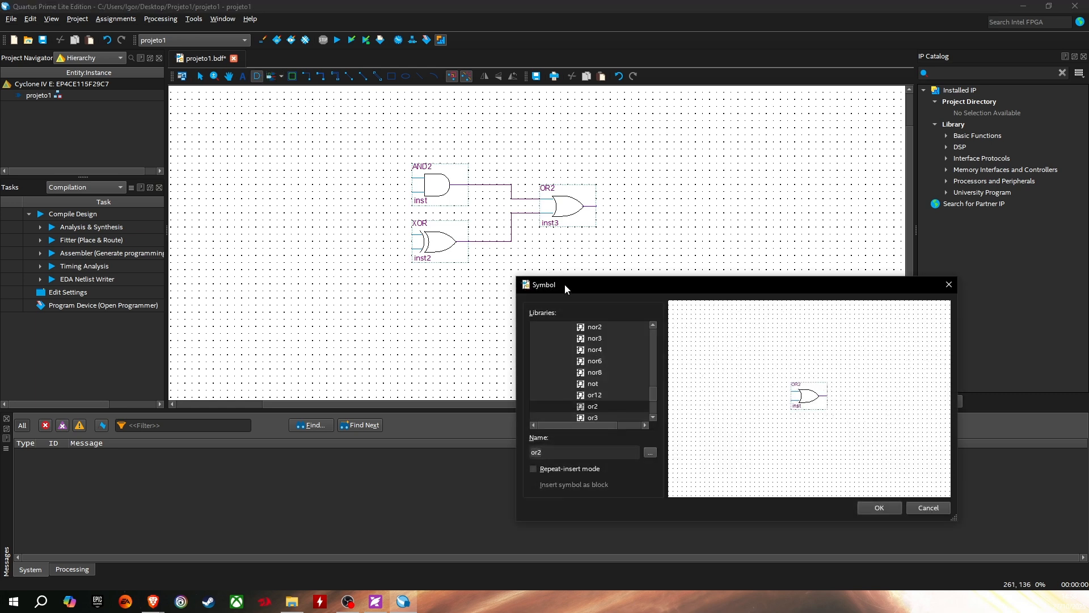
left_click_drag(564, 284, 263, 119)
scroll(278, 200, "up", 15)
scroll(278, 200, "up", 2)
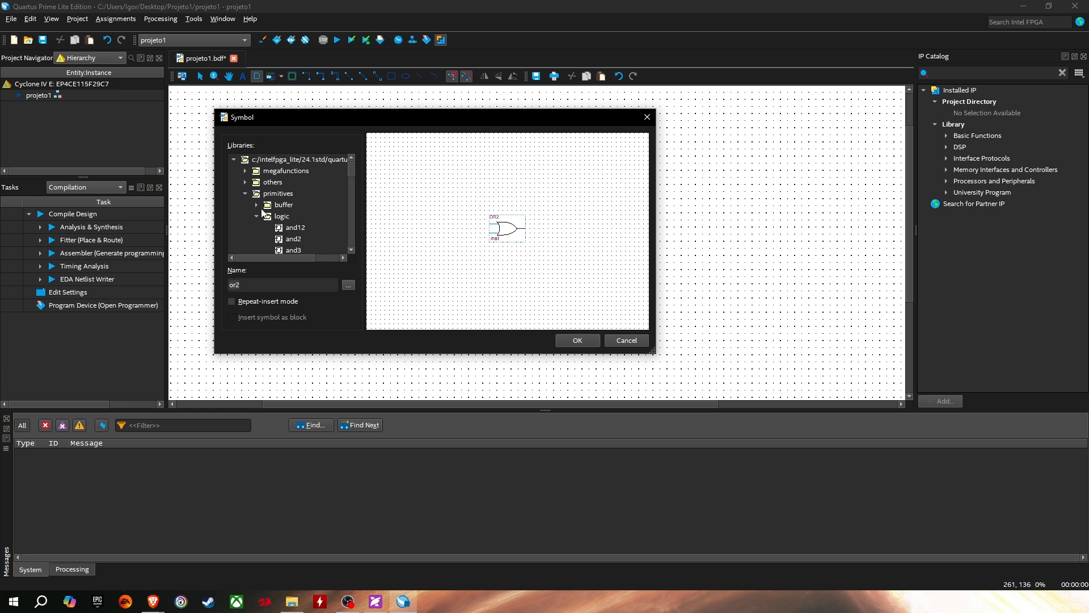
left_click(257, 217)
left_click(258, 239)
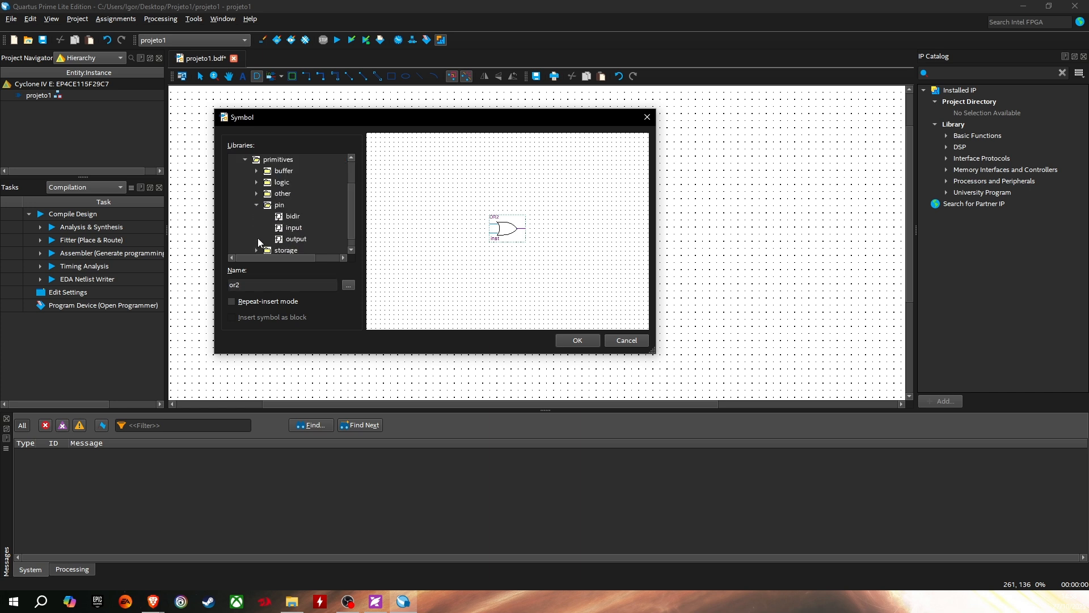
left_click(302, 230)
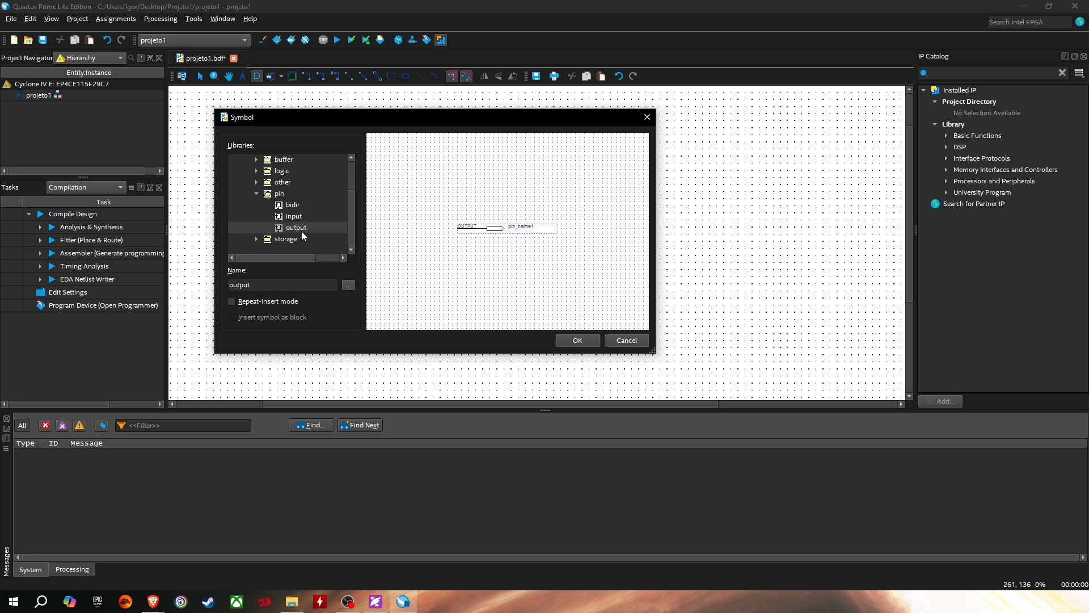
left_click(301, 219)
key("Up")
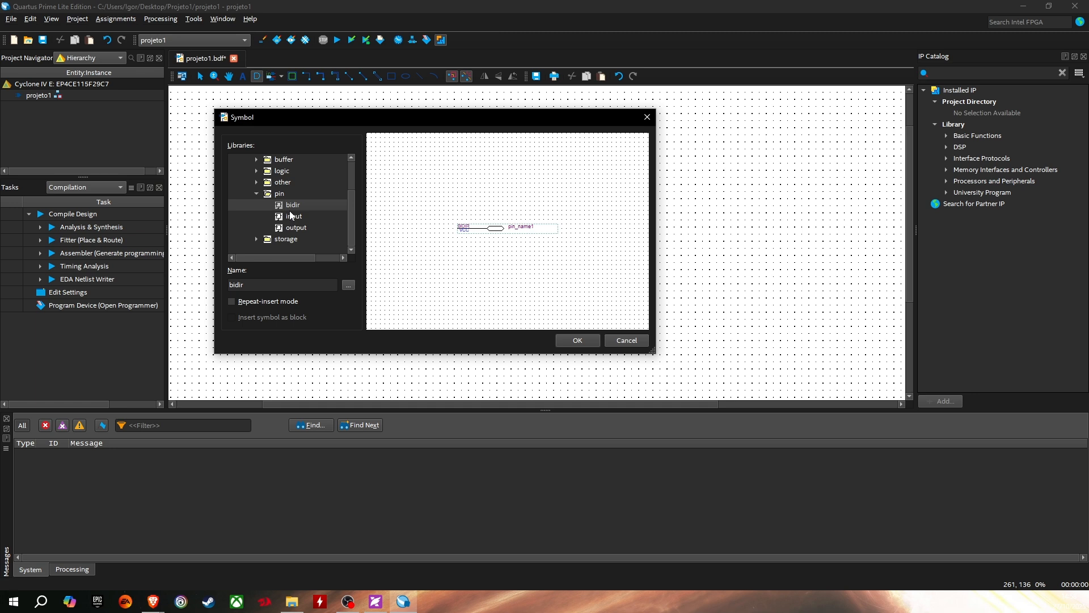
Place an input pin to the left of the AND2 gate, level with its upper input.
left_click(293, 217)
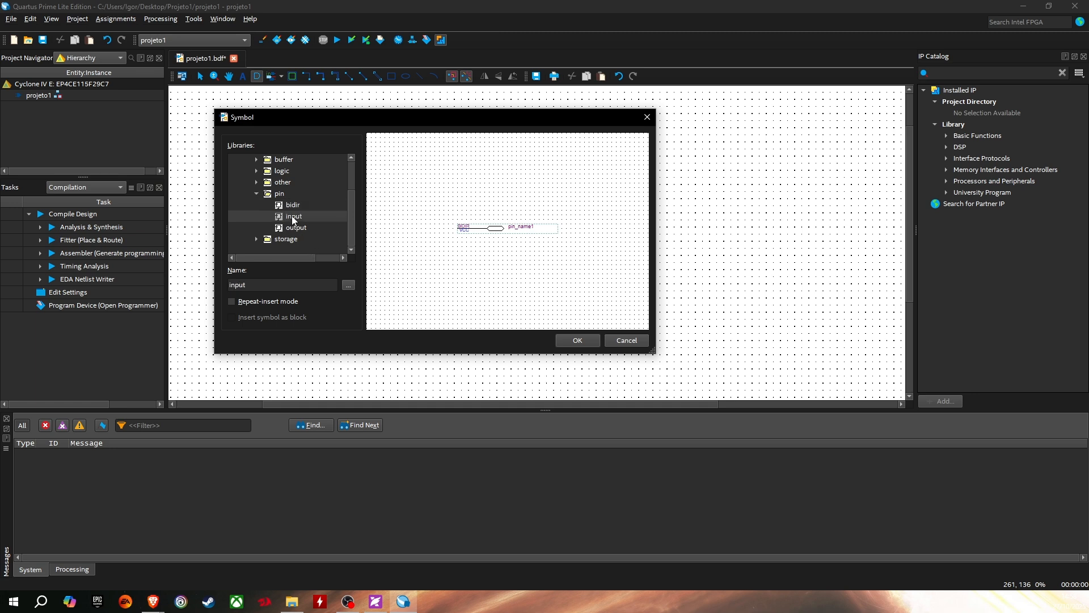
left_click(577, 342)
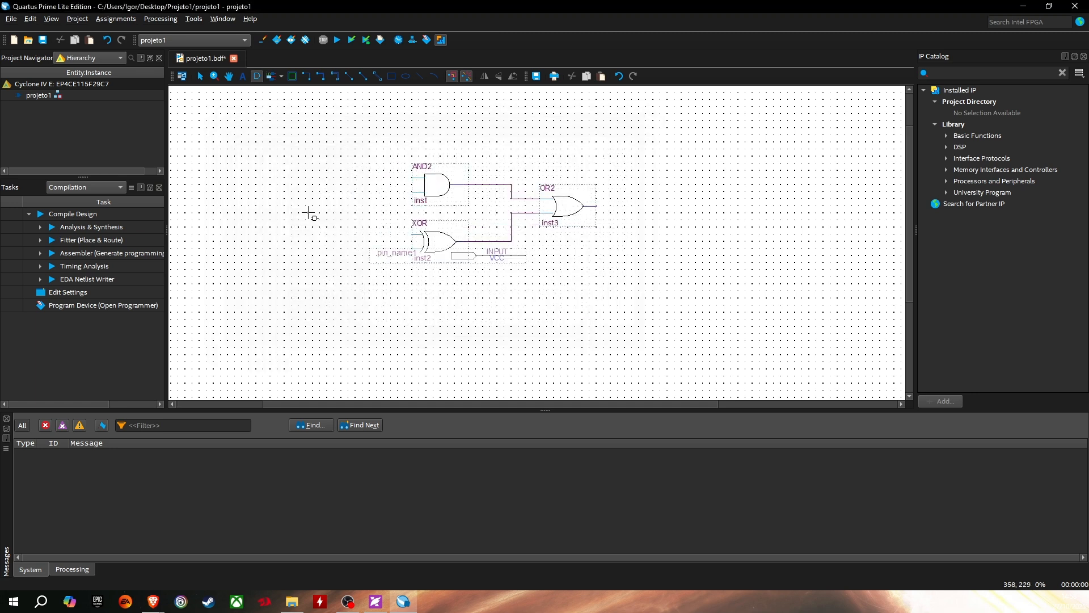
left_click(227, 166)
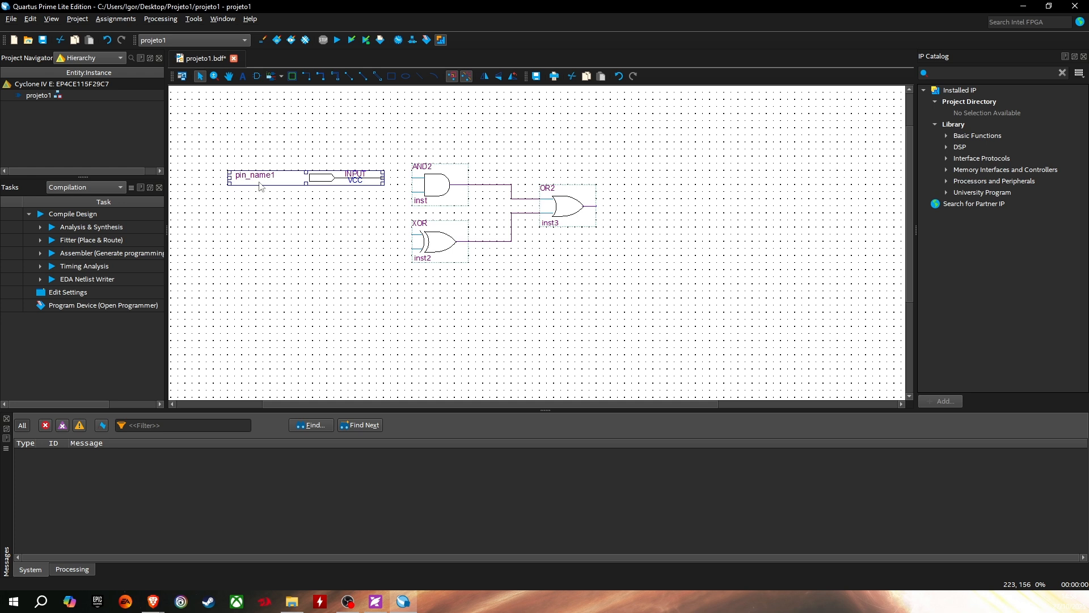
left_click(265, 202)
Duplicate the input pin and position the copy directly below the original, level with the AND2 gate's lower input.
left_click(295, 177)
left_click(301, 230)
left_click(318, 176)
left_click(312, 226)
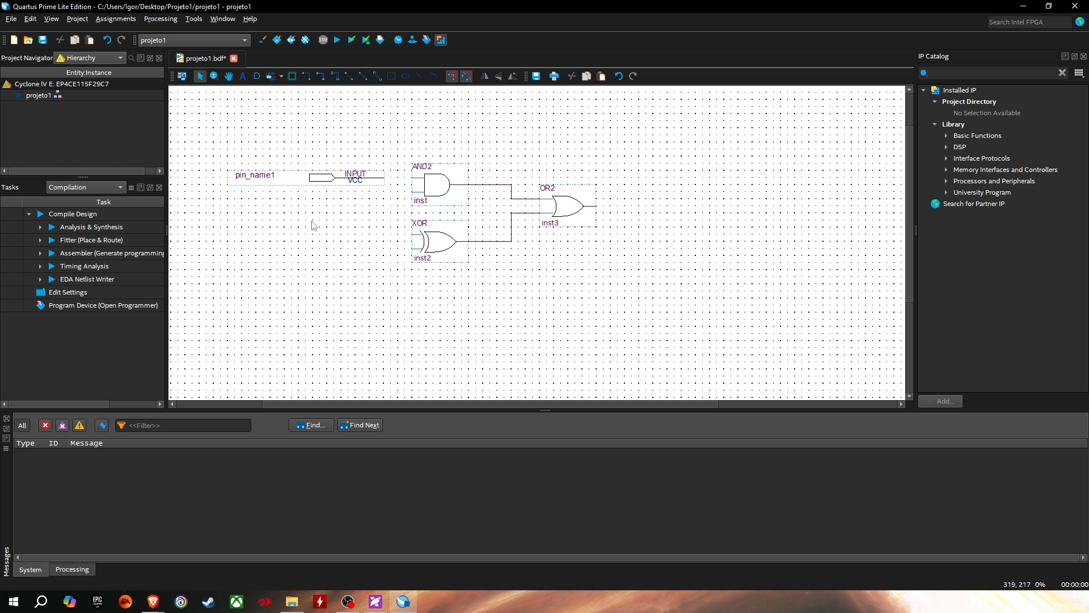
key("ctrl+v")
left_click_drag(408, 228, 314, 196)
left_click_drag(316, 190, 319, 189)
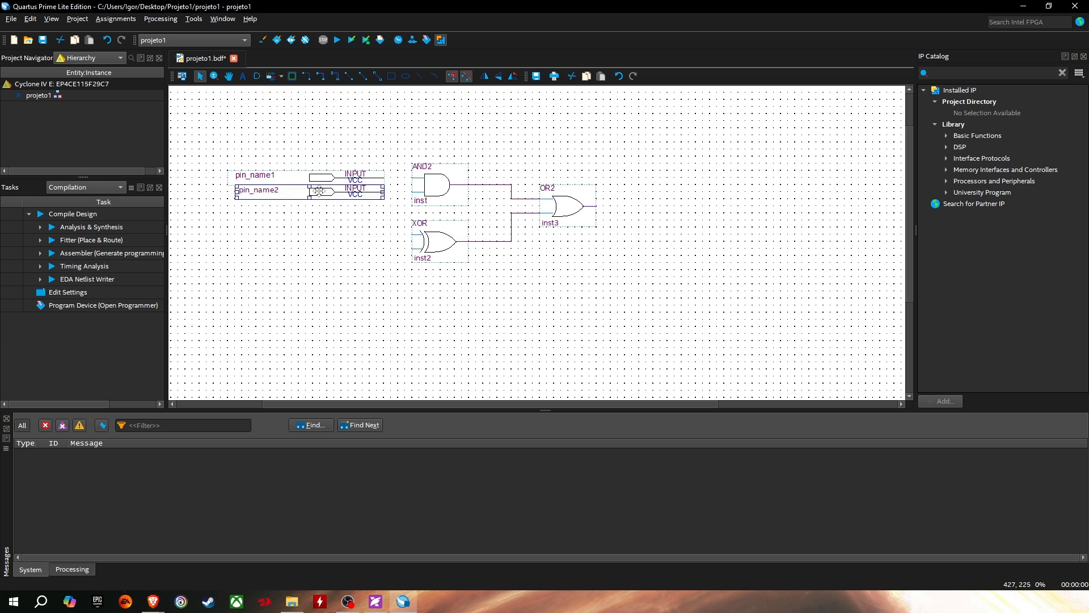
Paste a third input pin and position it to the left of the XOR gate, level with its lower input.
left_click(300, 222)
key("ctrl+v")
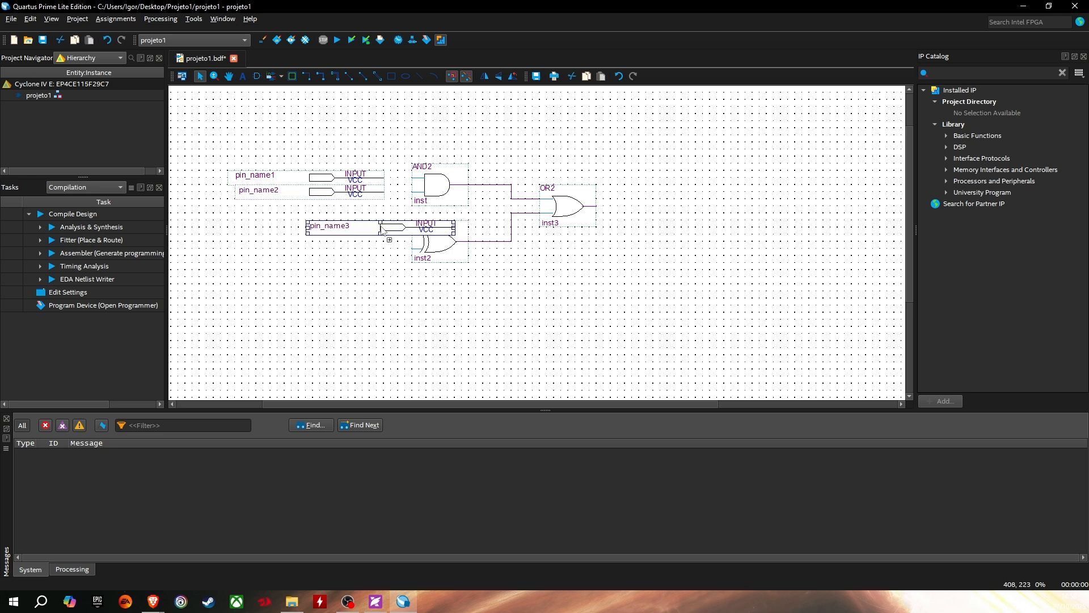
key("ctrl+v")
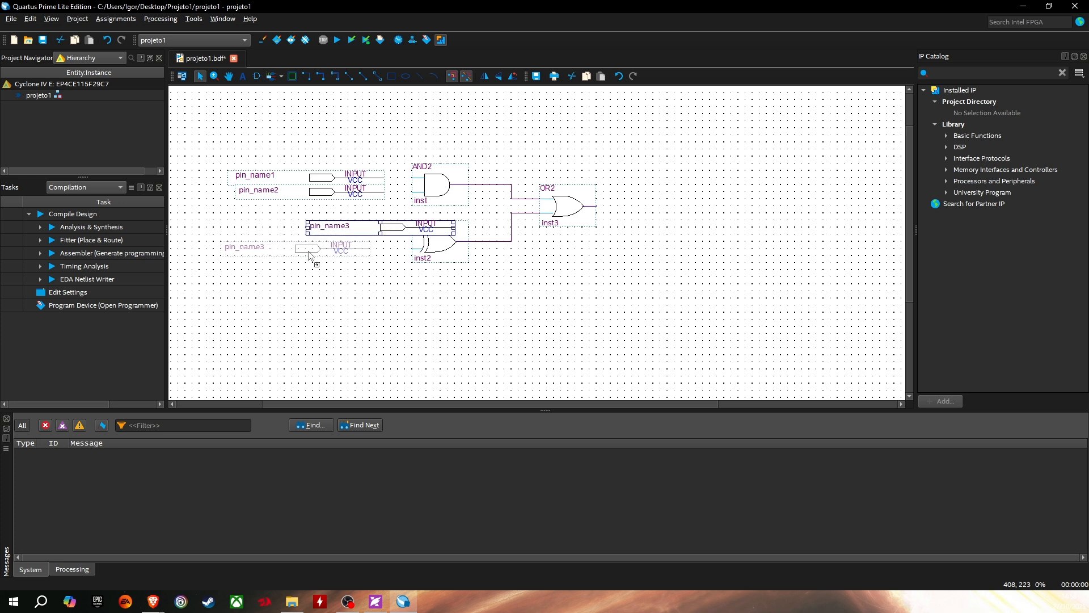
left_click(308, 255)
left_click(311, 279)
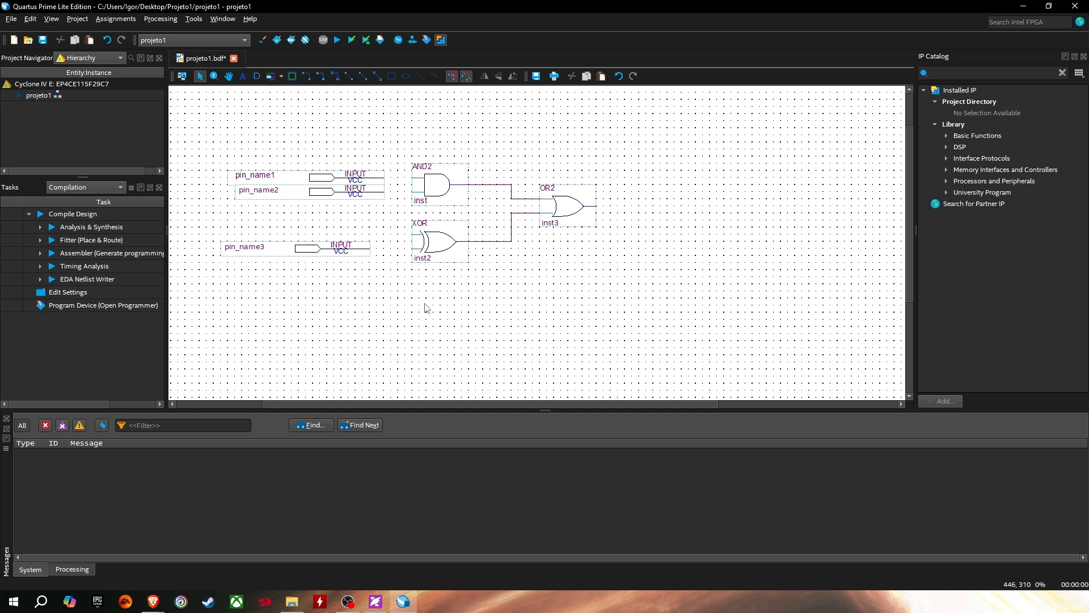
Place a single output pin to the right of the OR2 gate, level with its output, and remove the surplus copy.
double_click(390, 324)
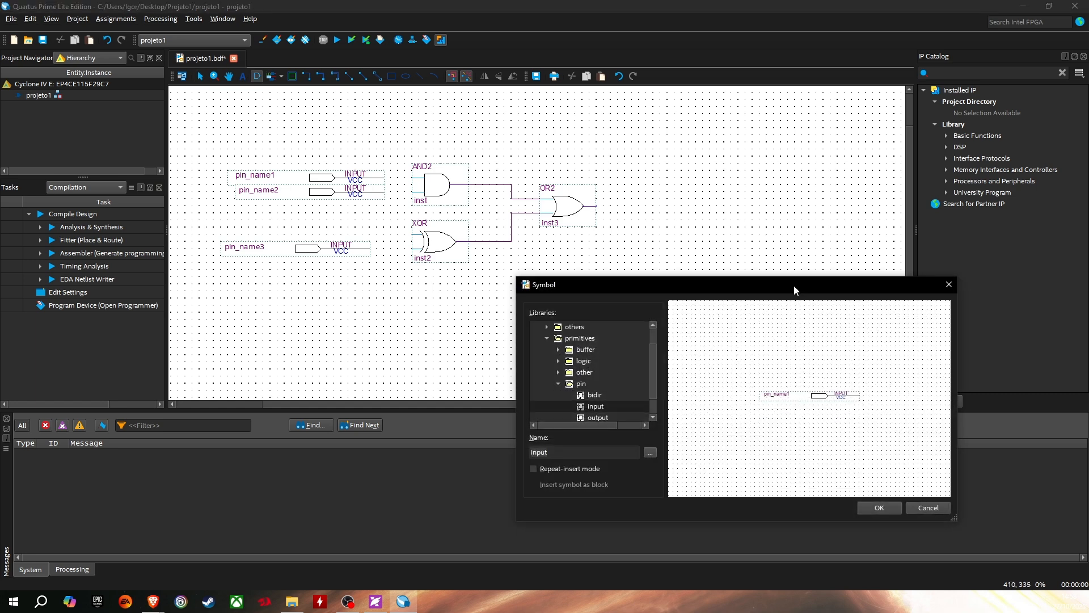
left_click(738, 248)
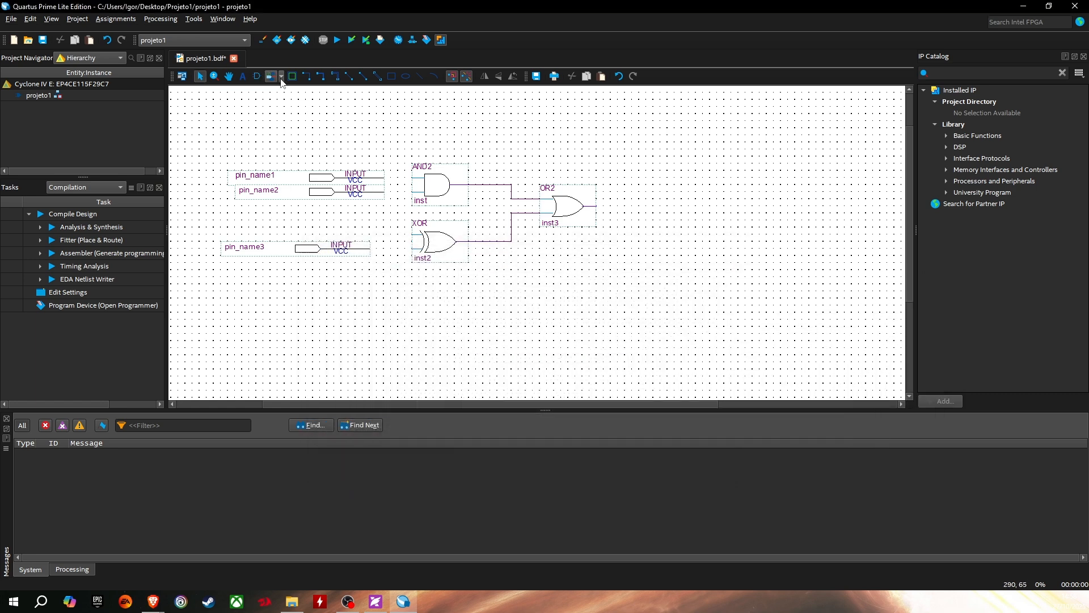
left_click(281, 78)
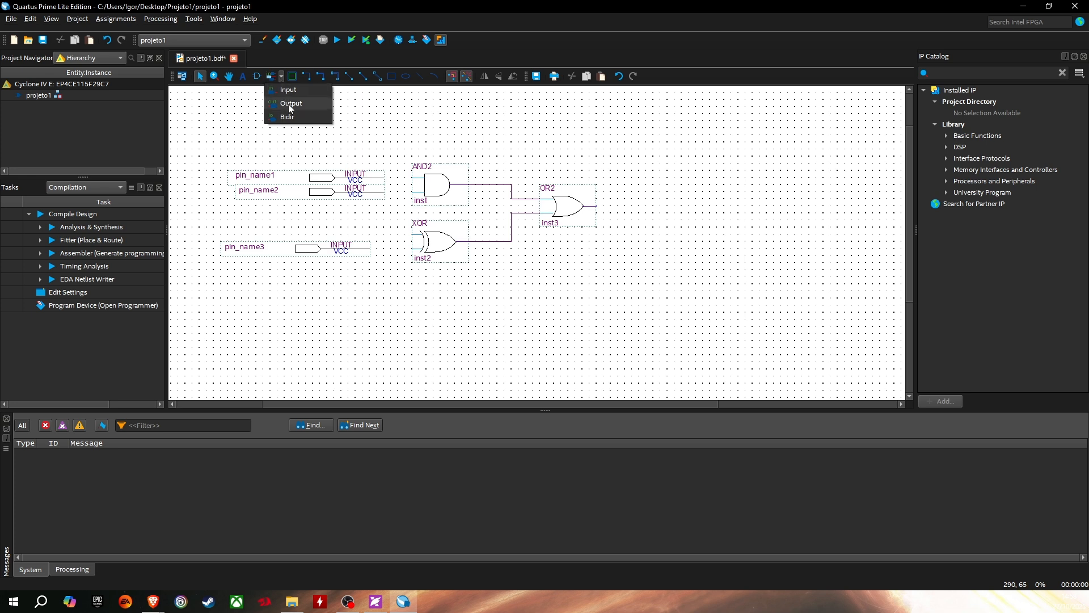
left_click(288, 104)
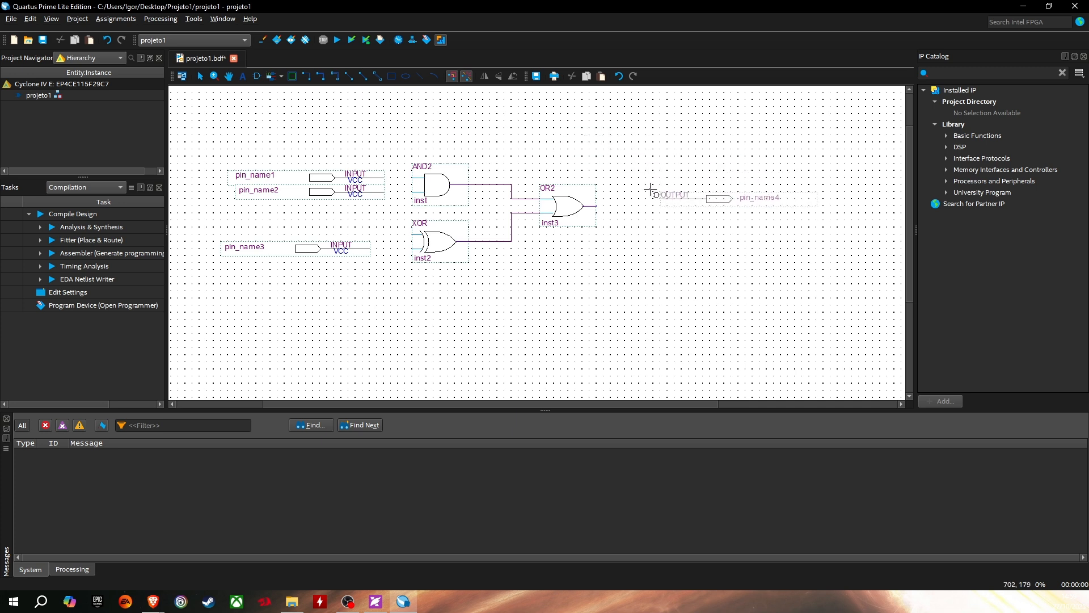
left_click(614, 199)
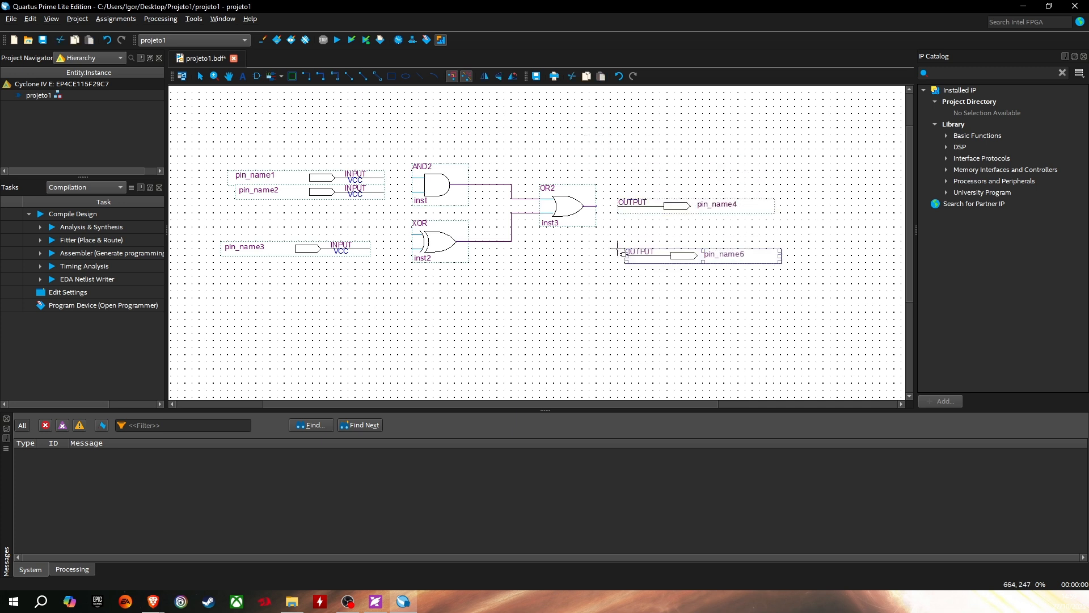
left_click(618, 247)
key("Escape")
key("Delete")
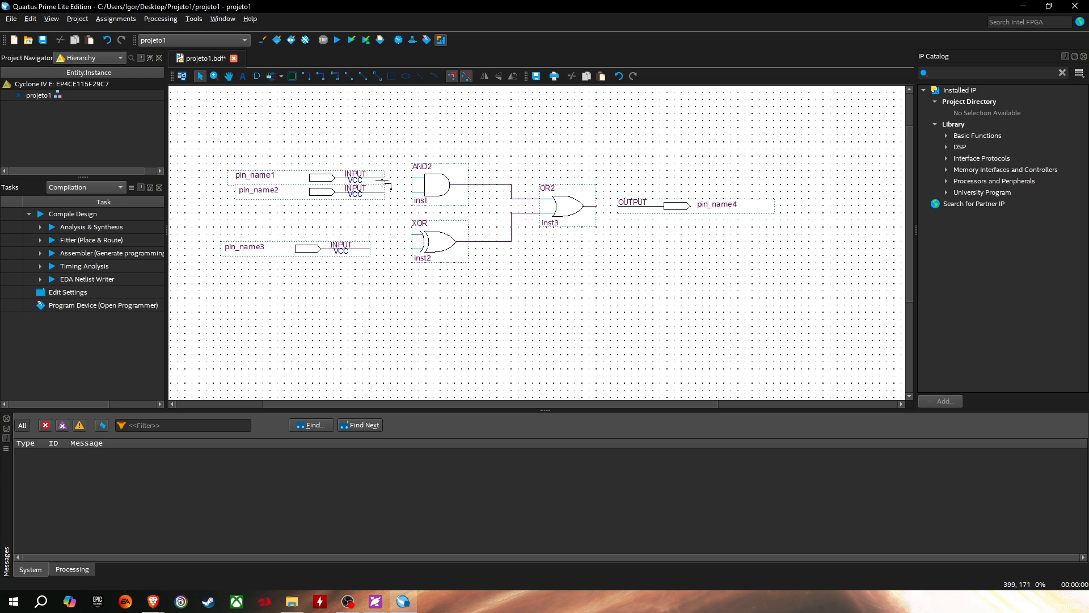
Wire the first two input pins to the AND2 gate and the third to the XOR gate's lower input, deleting the stray wire stub.
mouse_move(385, 178)
left_mouse_down()
mouse_move(412, 178)
mouse_move(385, 193)
mouse_move(413, 193)
left_mouse_up()
left_click_drag(372, 248, 412, 247)
scroll(406, 239, "up", 2, "ctrl")
scroll(411, 257, "up", 1, "ctrl")
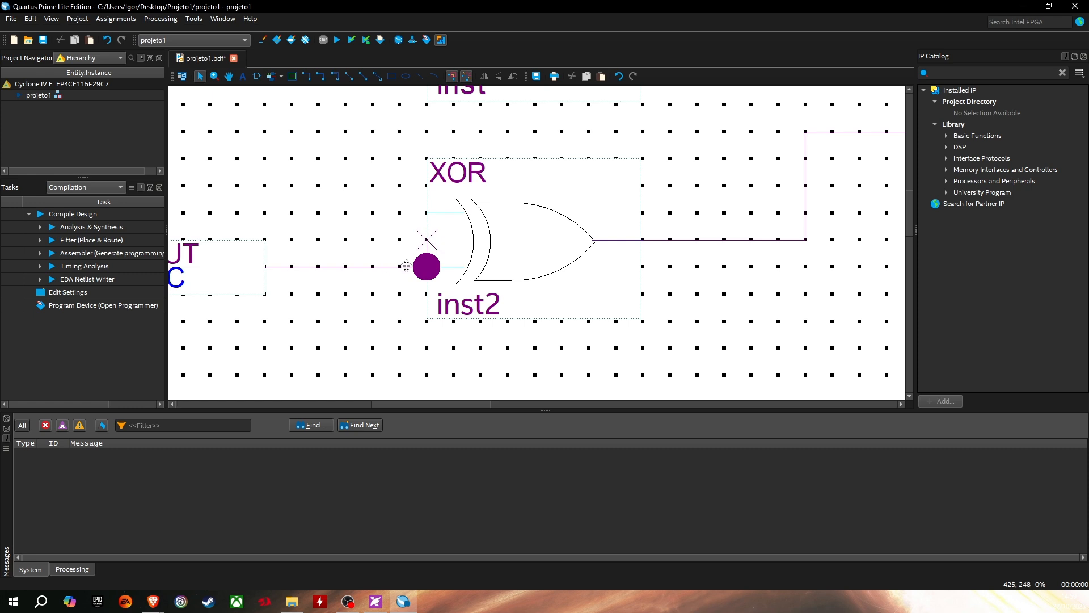
left_click(421, 242)
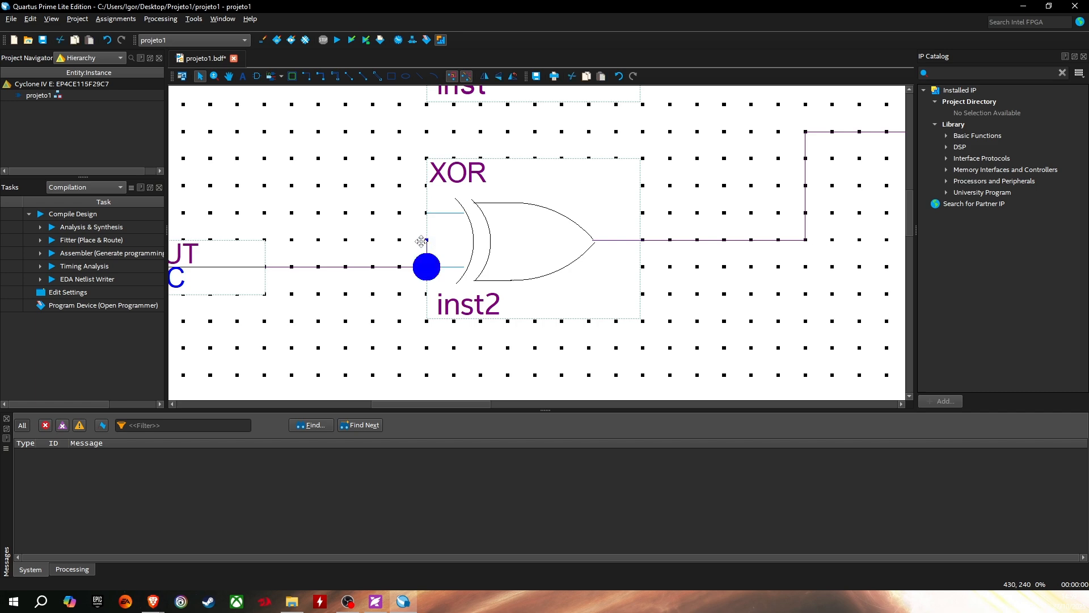
key("Delete")
Wire the XOR gate's upper input to the second input pin's line and connect the OR2 output to the output pin.
scroll(420, 278, "down", 3, "ctrl")
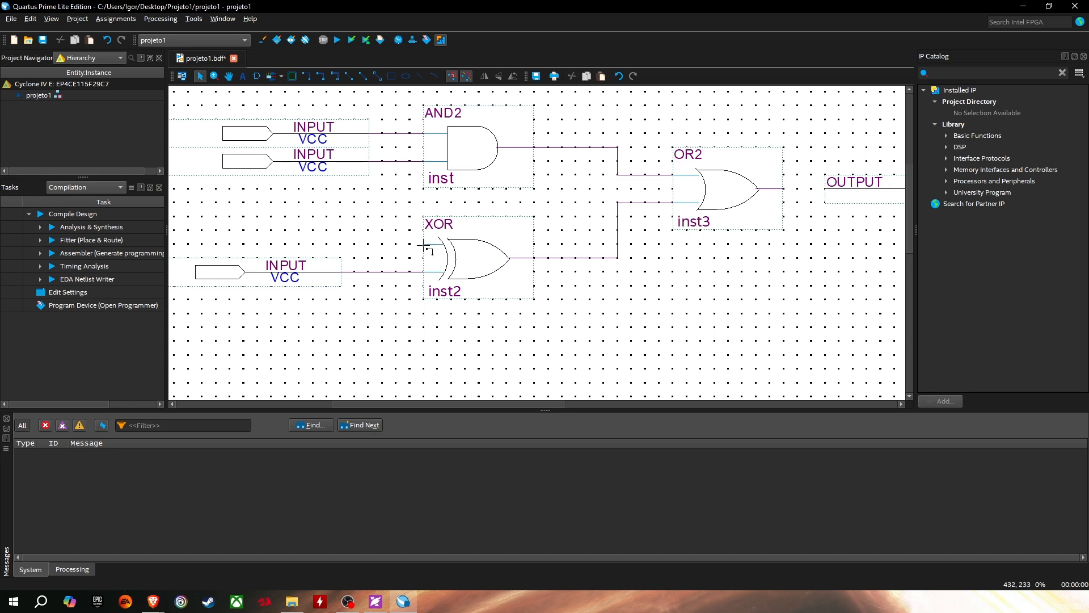
scroll(424, 249, "down", 2, "ctrl")
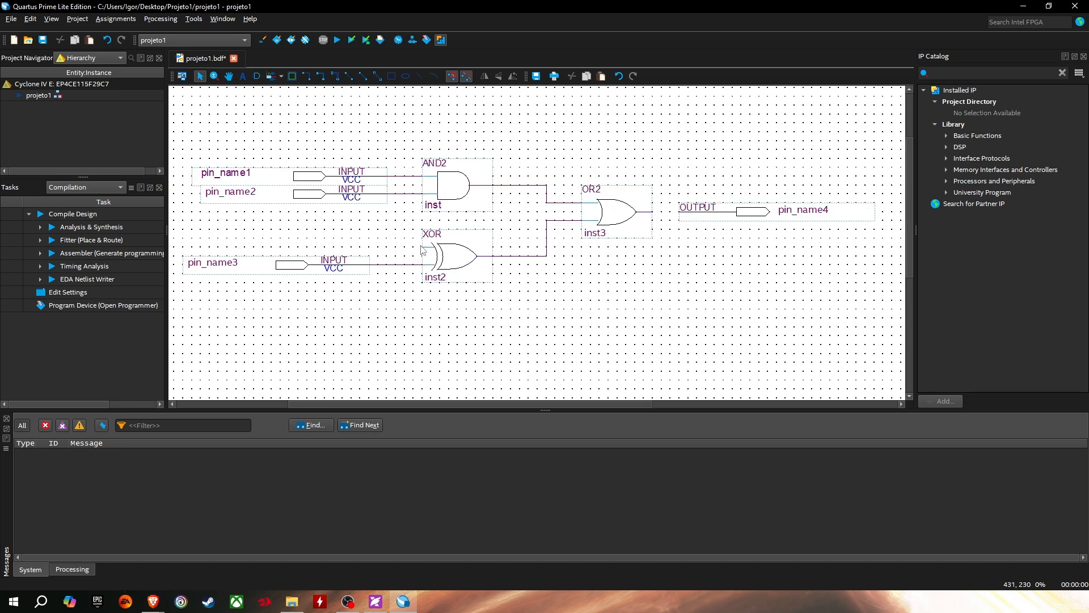
mouse_move(426, 245)
left_mouse_down()
mouse_move(404, 233)
mouse_move(402, 198)
left_mouse_up()
left_click_drag(402, 199, 400, 198)
left_click_drag(678, 214, 653, 212)
Rename the three input pins A, B and C in order from the uppermost to the lowest.
double_click(221, 172)
left_click(232, 232)
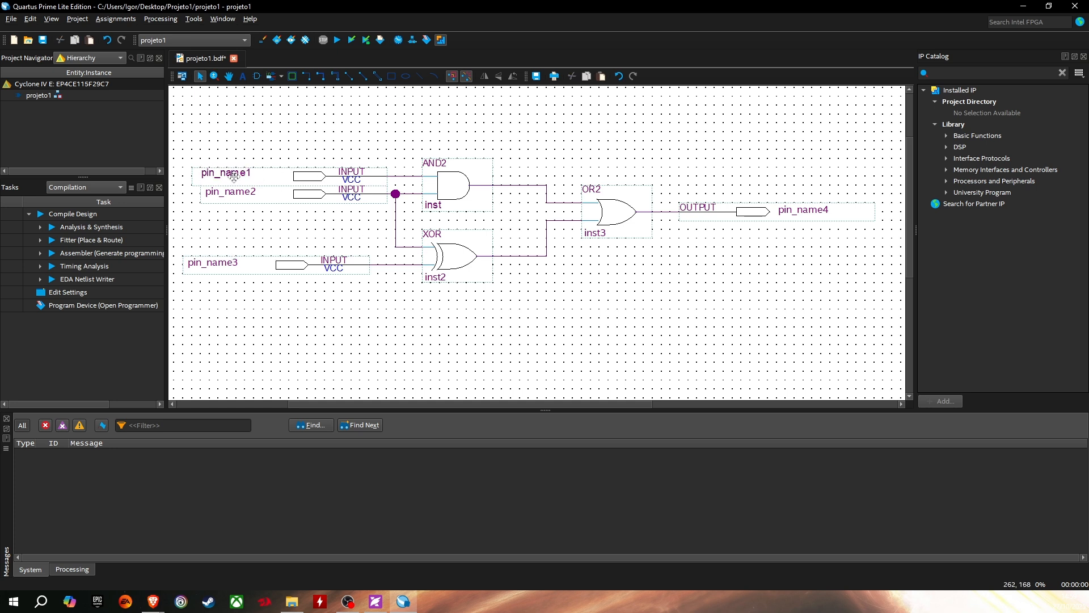
double_click(234, 176)
type("A")
double_click(236, 192)
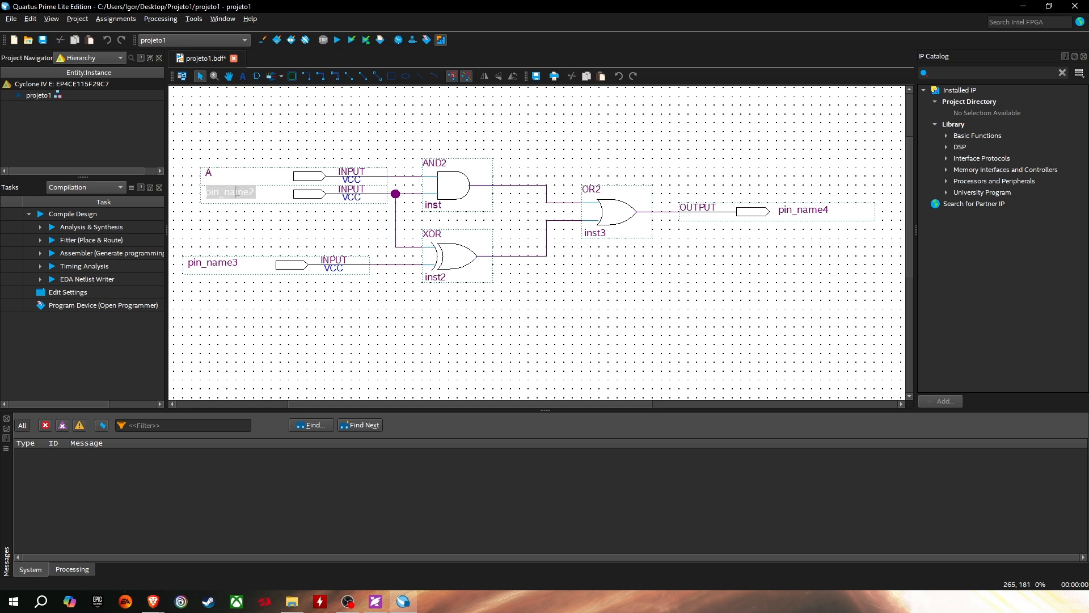
key("BackSpace")
type("B")
double_click(233, 262)
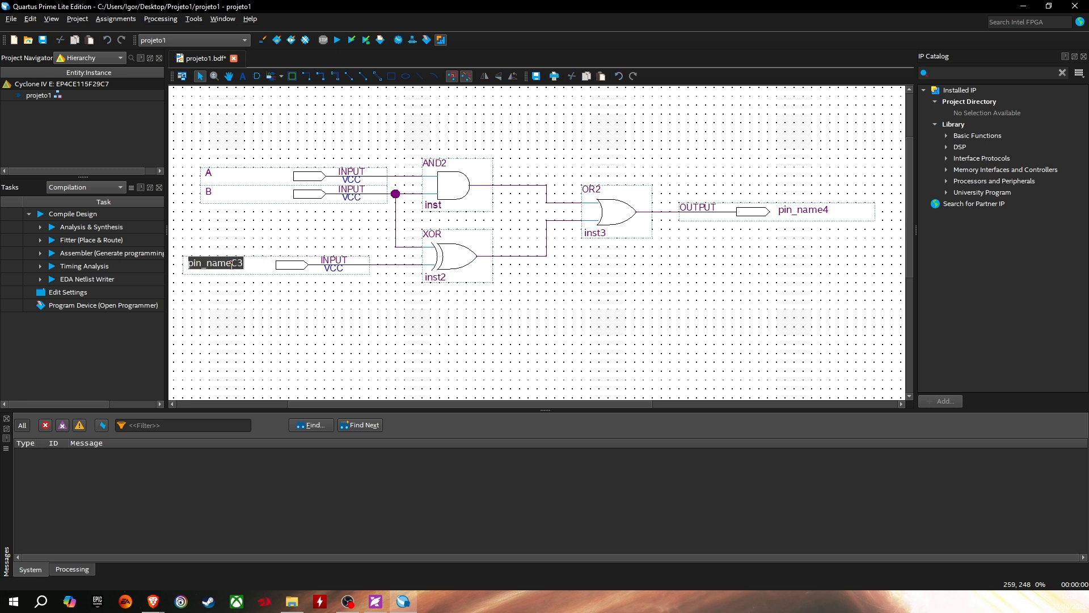
key("BackSpace")
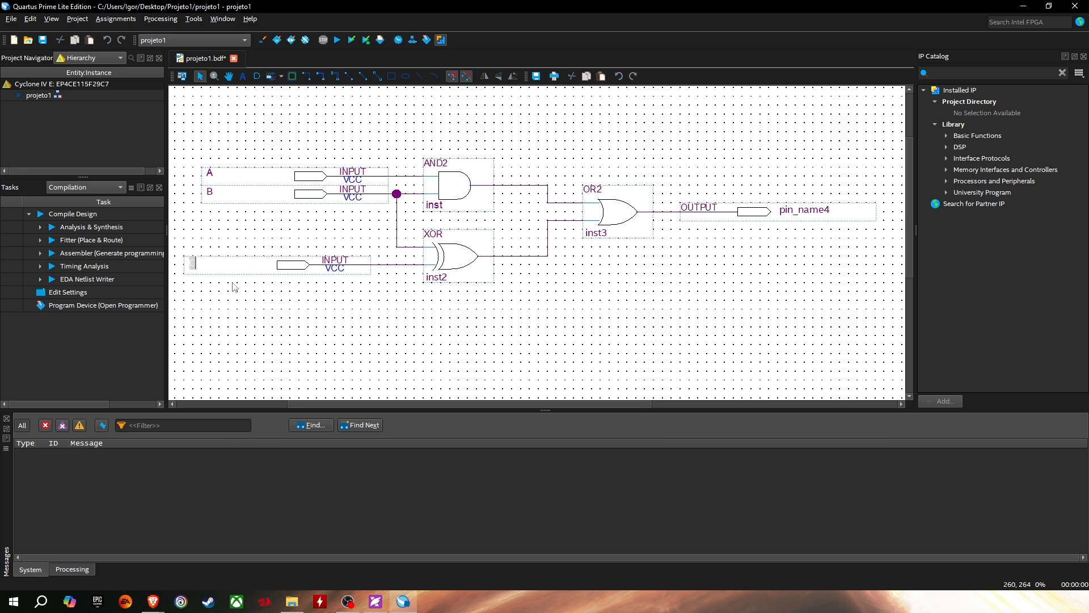
type("C")
key("Return")
Rename the output pin after the OR2 gate as OUT.
double_click(794, 210)
key("BackSpace")
type("OUT")
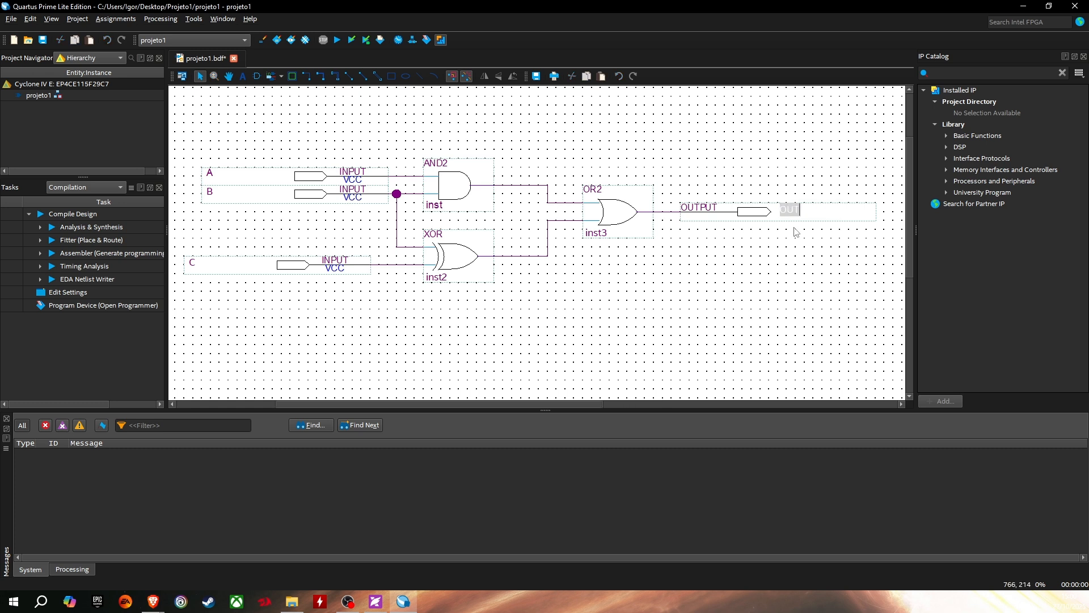
key("Return")
Shift input pin C slightly to the right, closer to the alignment of input pins A and B.
left_click(195, 262)
left_click_drag(195, 262, 223, 283)
left_click(258, 298)
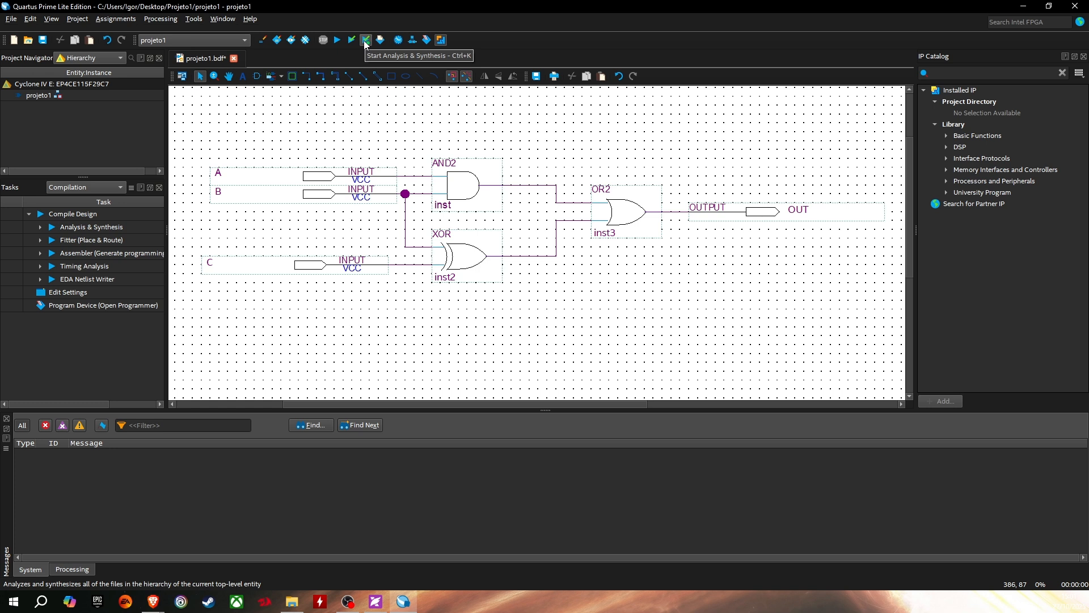
Run Analysis & Synthesis on the project, saving the changes to projeto1.bdf, and enlarge the messages area.
left_click(365, 41)
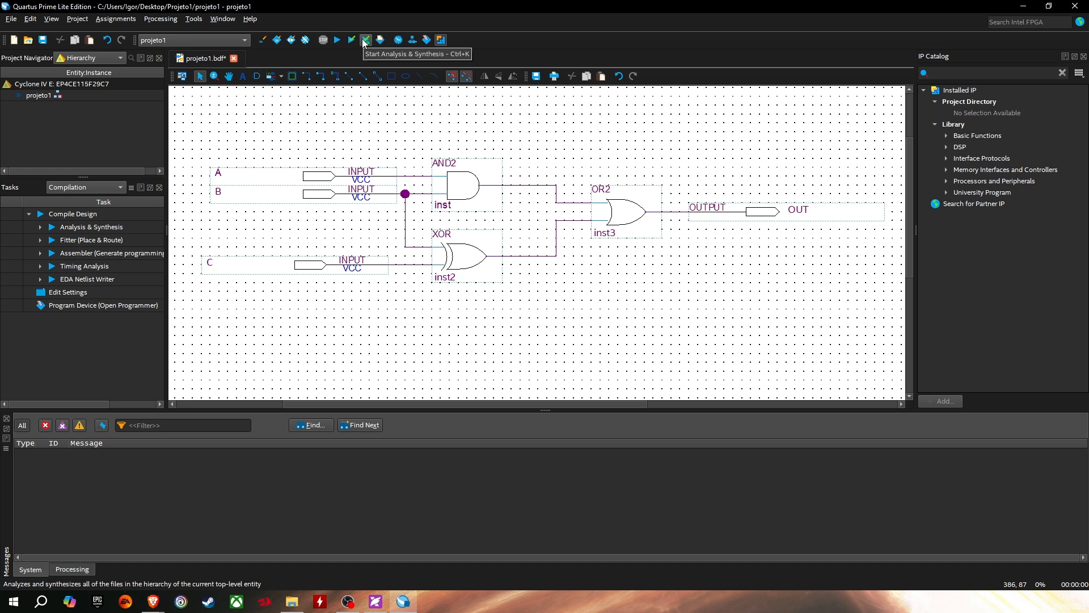
left_click(363, 41)
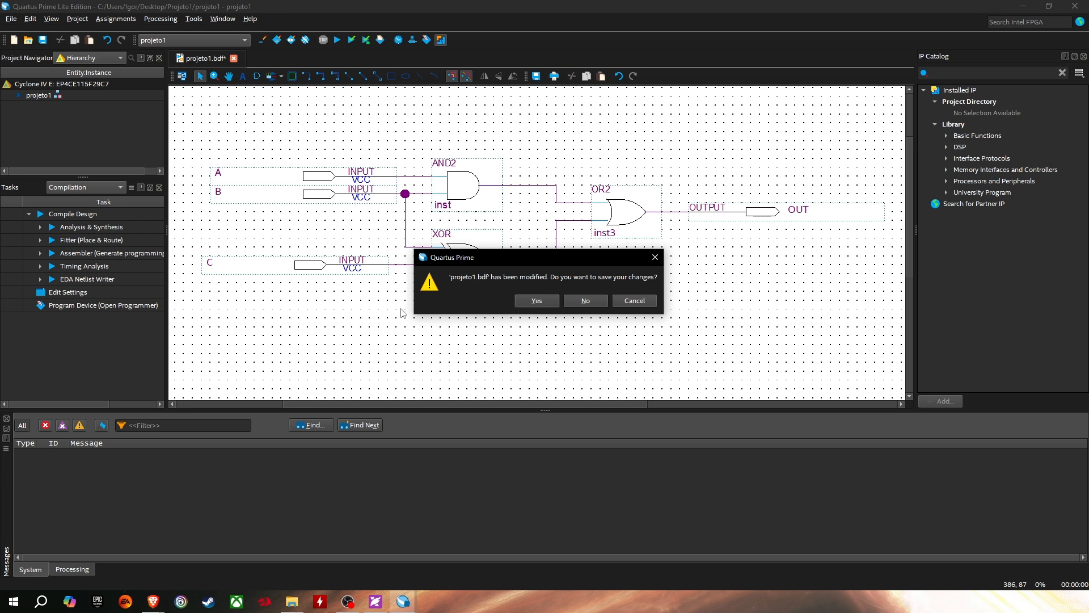
left_click(537, 301)
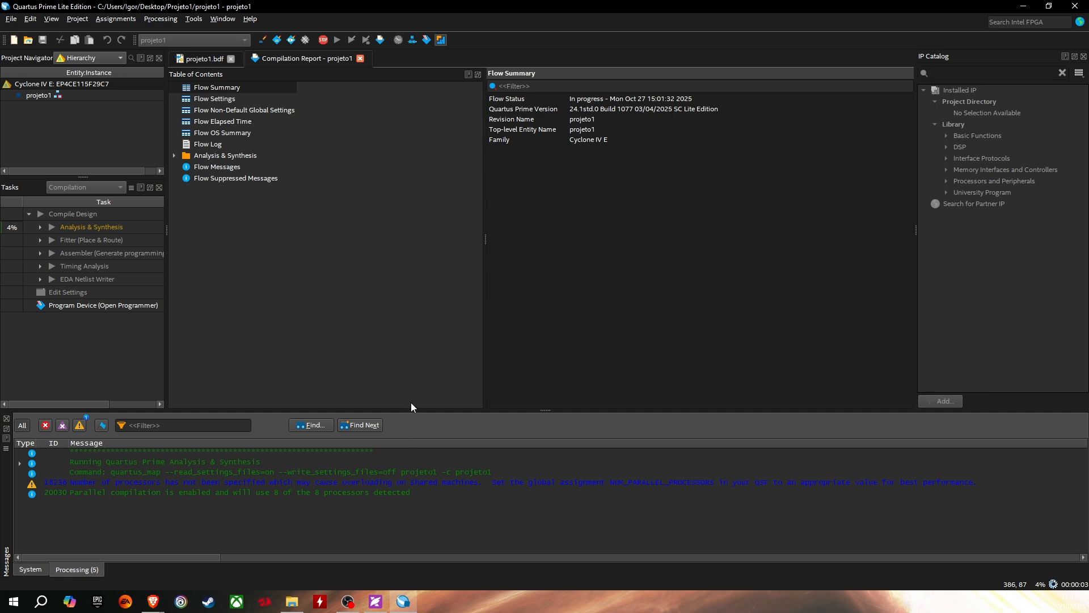
left_click_drag(411, 409, 419, 346)
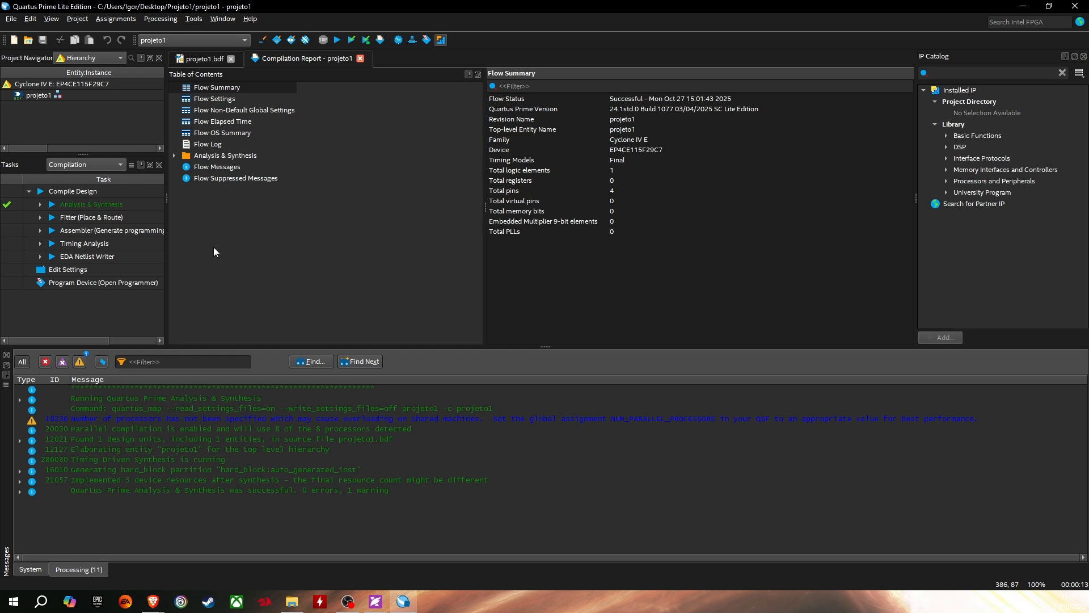
Open the EDA Tool Options and widen the tool name column to examine the Questa Intel FPGA executable directory.
left_click(195, 19)
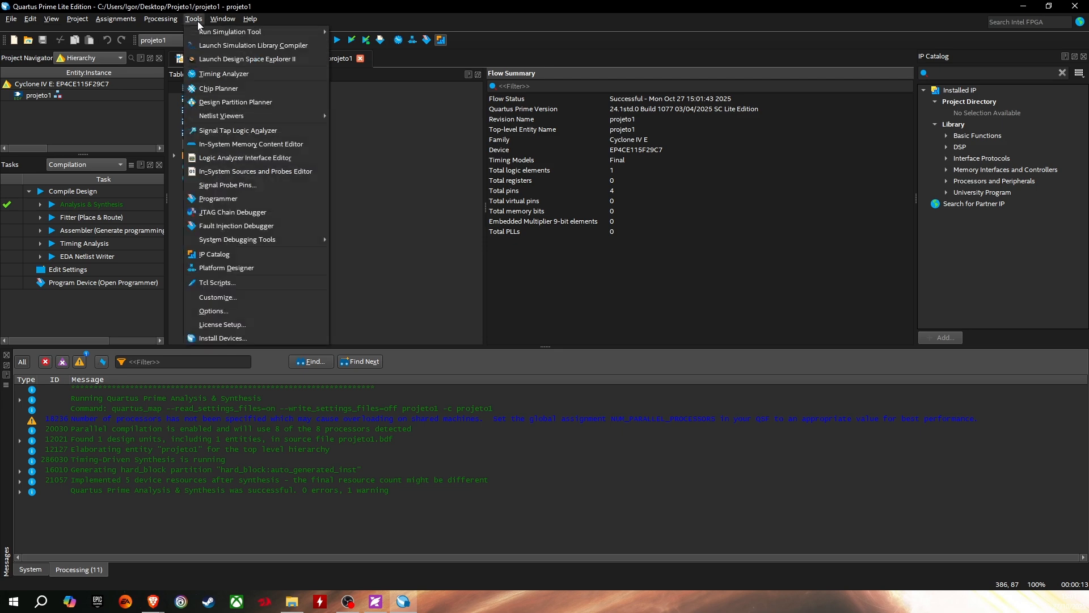
left_click(231, 312)
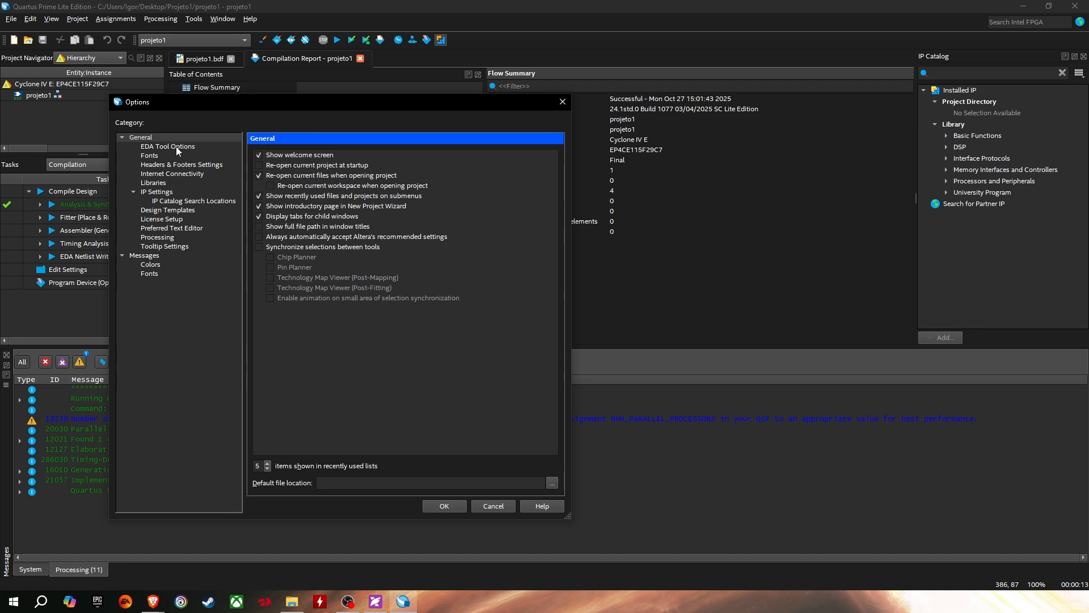
left_click(177, 148)
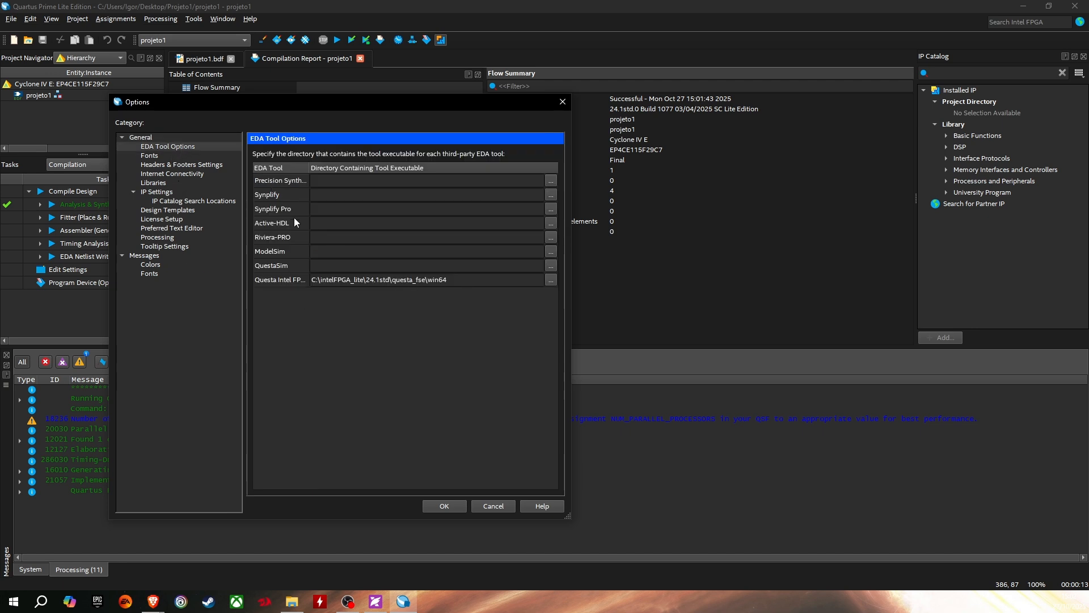
left_click_drag(310, 168, 333, 169)
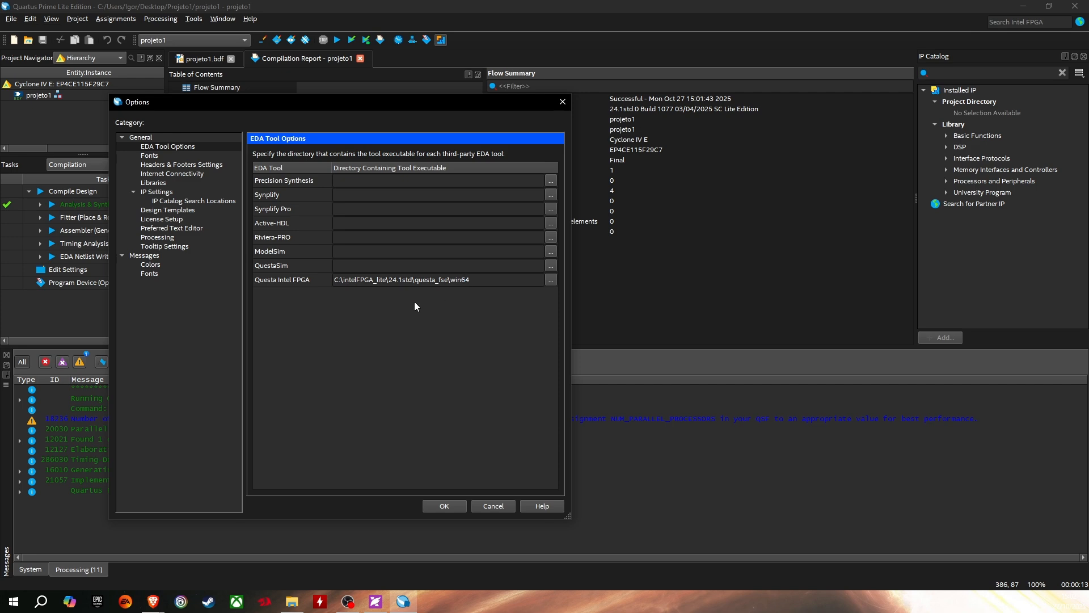
Switch to File Explorer to compare the questa_fse\win64 folder path with the Questa Intel FPGA directory, close it and accept the options.
left_click(292, 602)
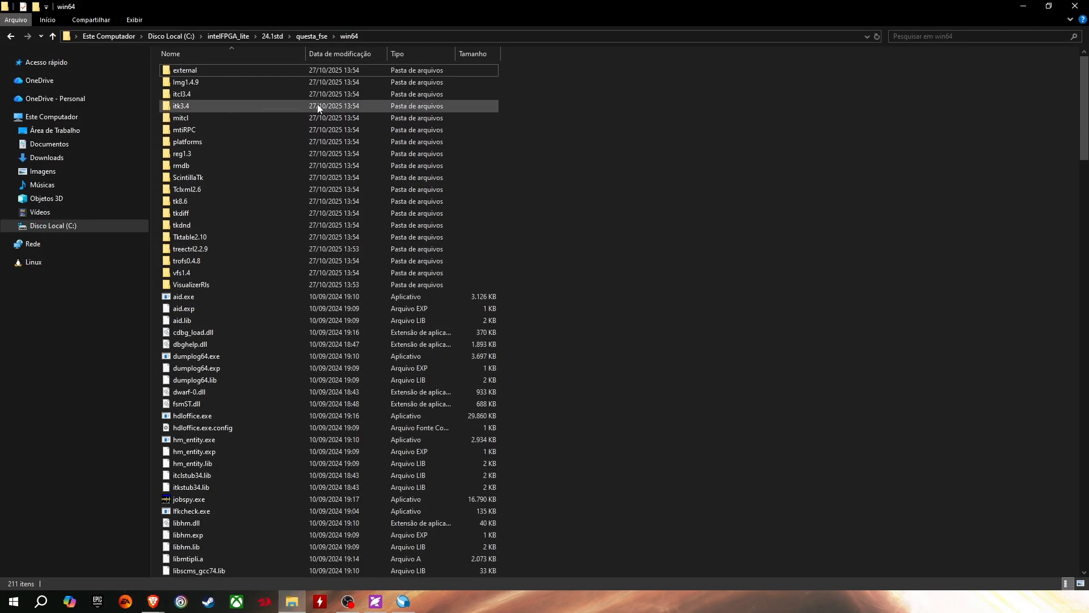
left_click(383, 36)
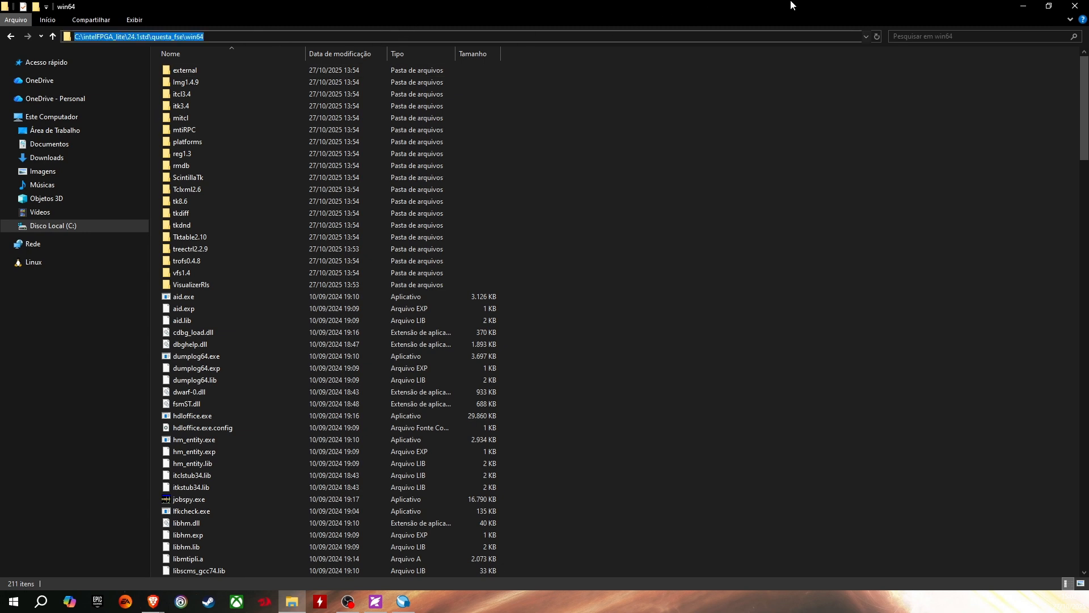
left_click(1048, 8)
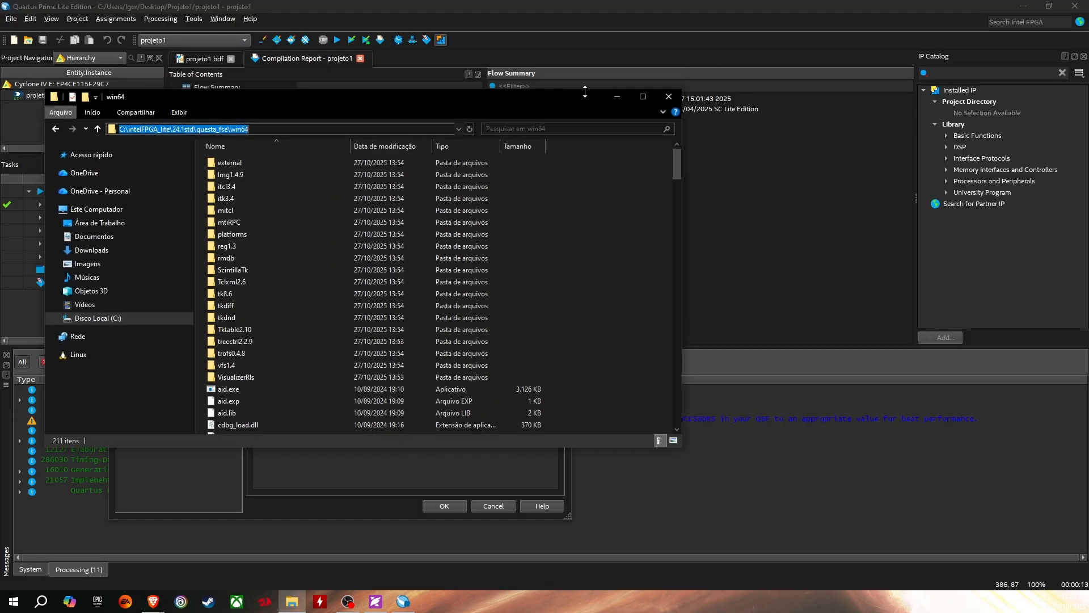
left_click_drag(482, 92, 709, 300)
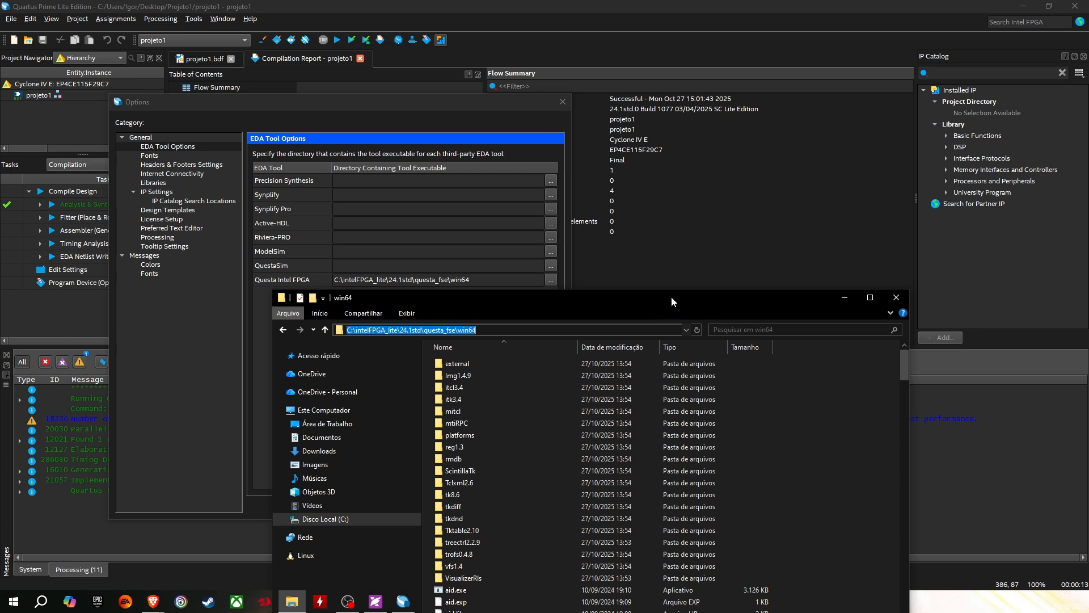
left_click_drag(671, 296, 635, 180)
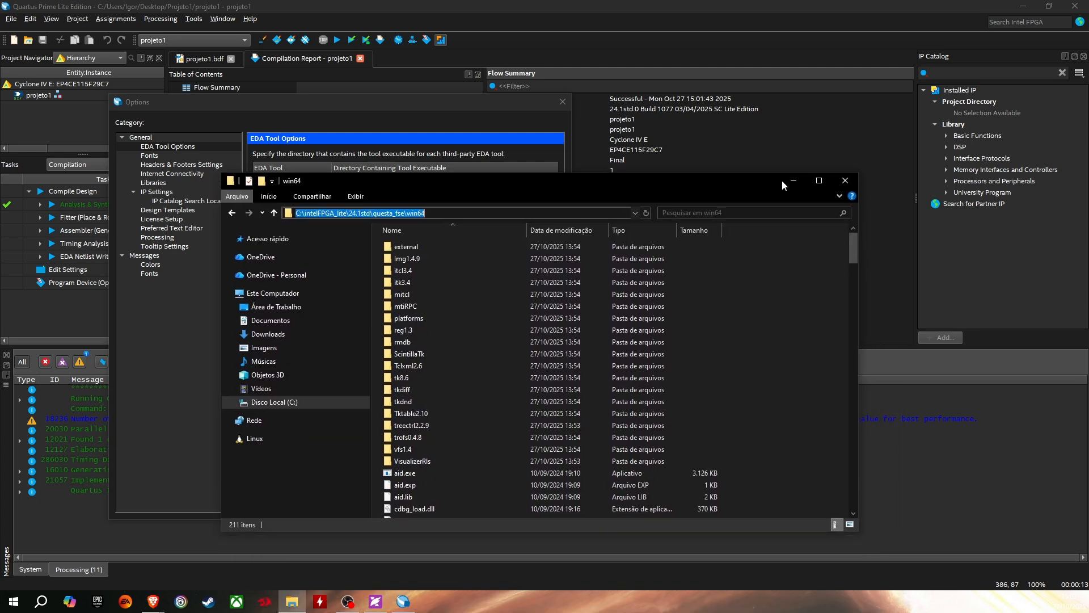
left_click(851, 181)
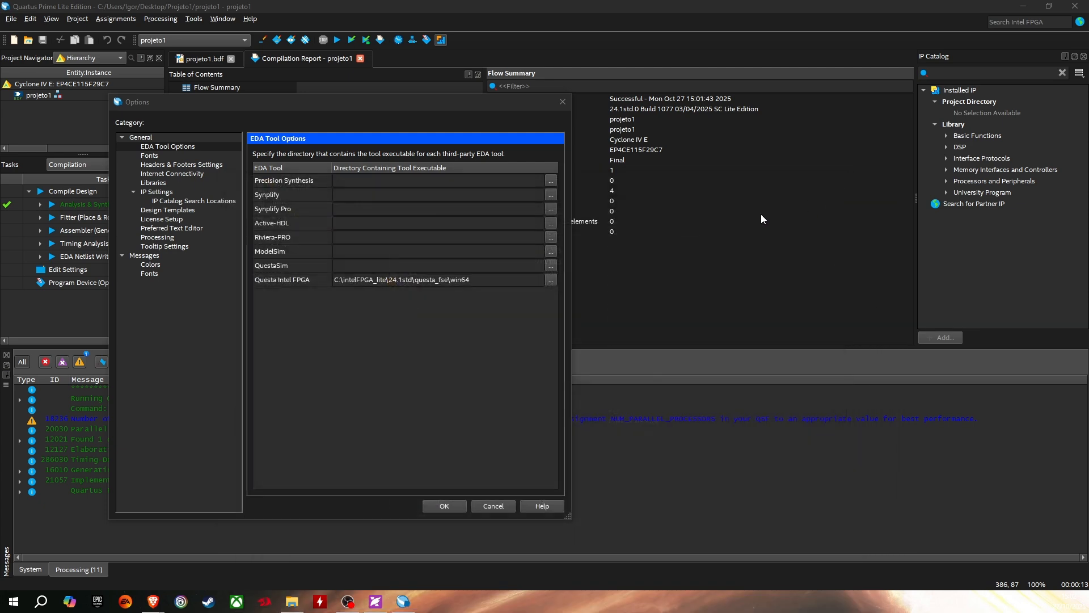
left_click(446, 506)
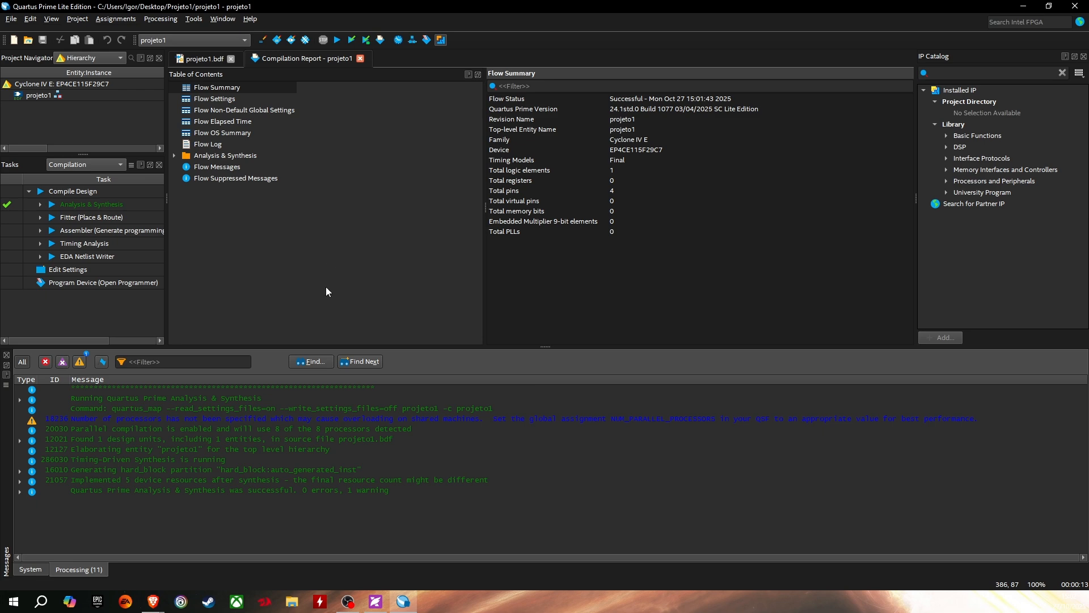
Return to the projeto1.bdf schematic and create a new University Program VWF file for simulation.
left_click(206, 59)
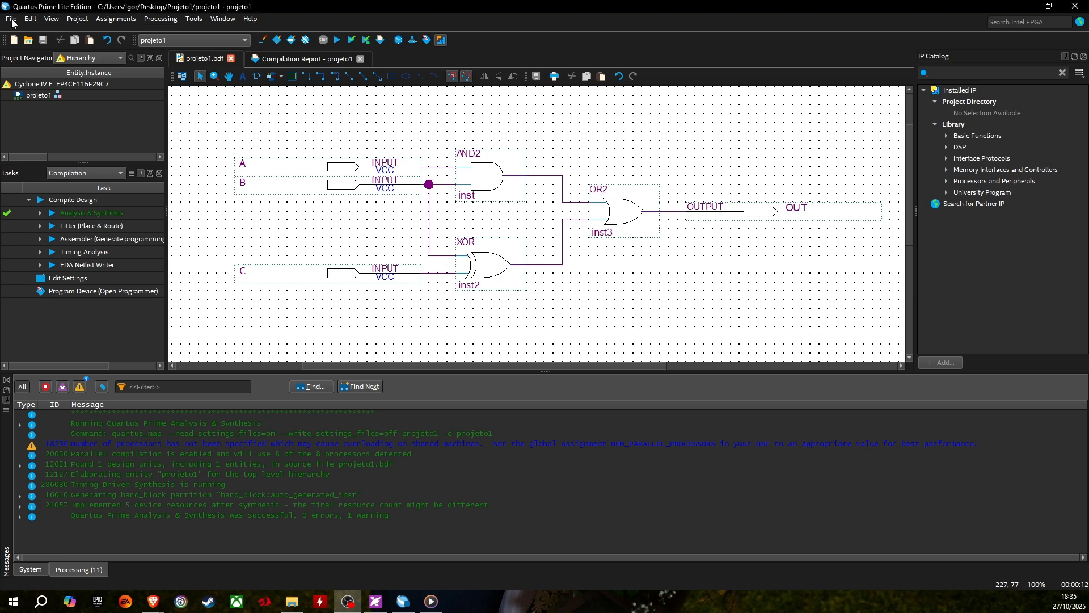
left_click(10, 19)
left_click(20, 33)
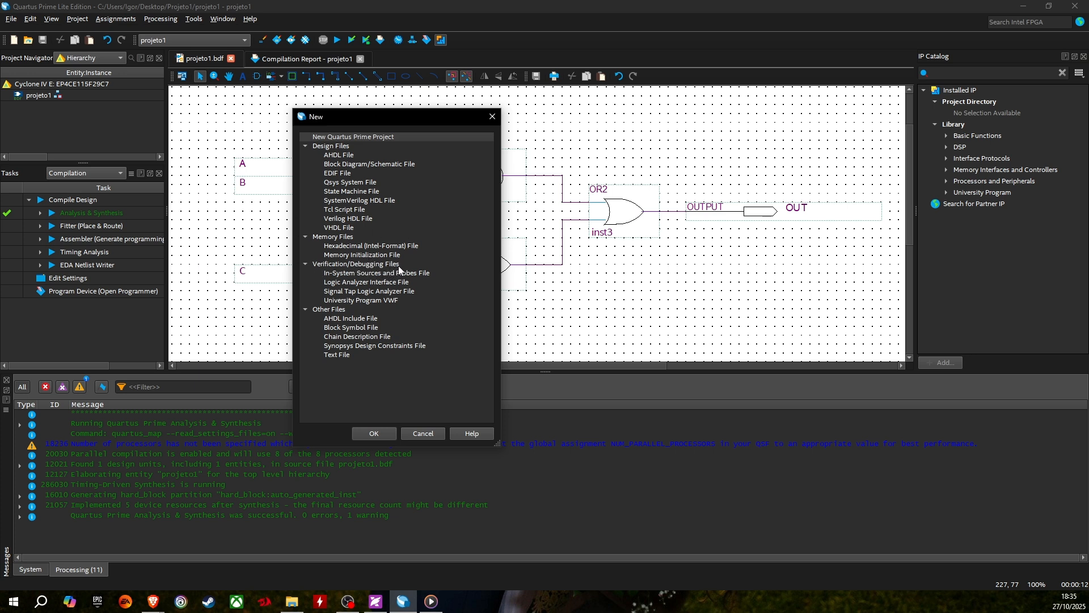
left_click(362, 300)
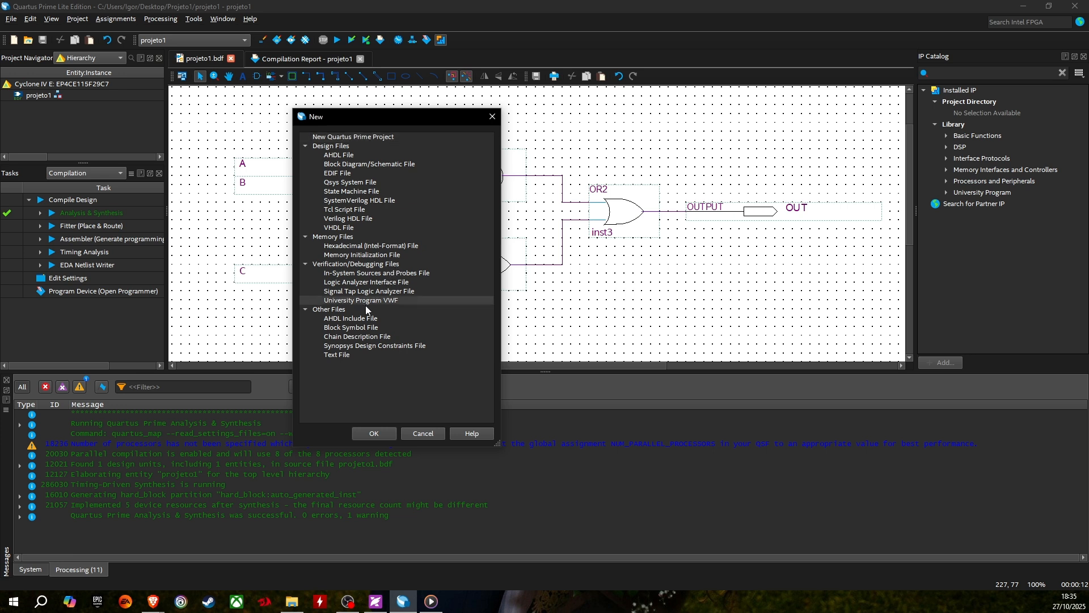
left_click(384, 434)
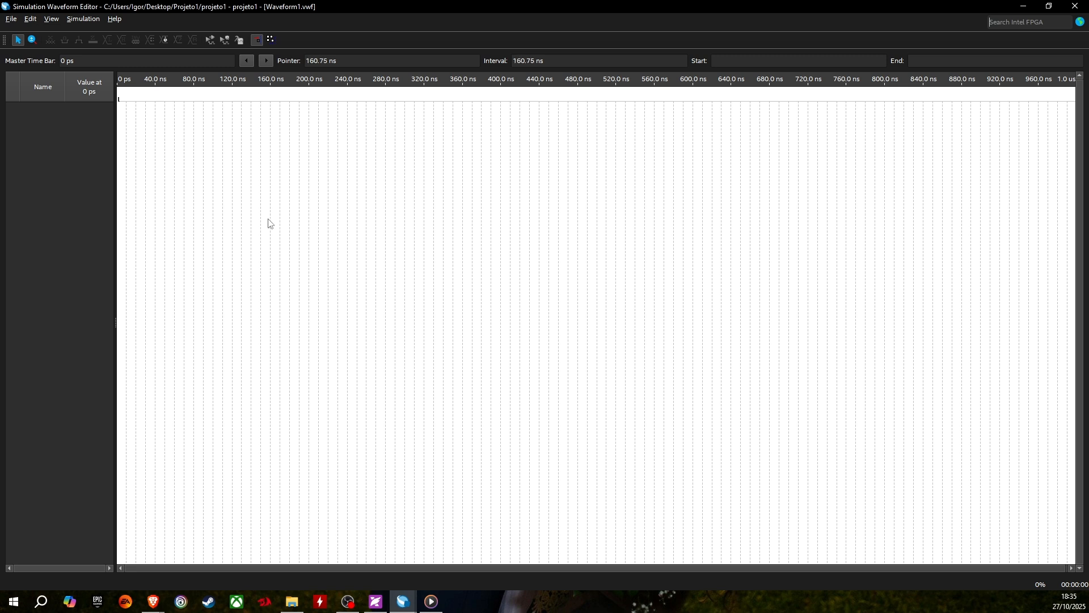
Start inserting a node into the waveform and list the project's pins in the Node Finder with the Pins: all filter.
double_click(66, 200)
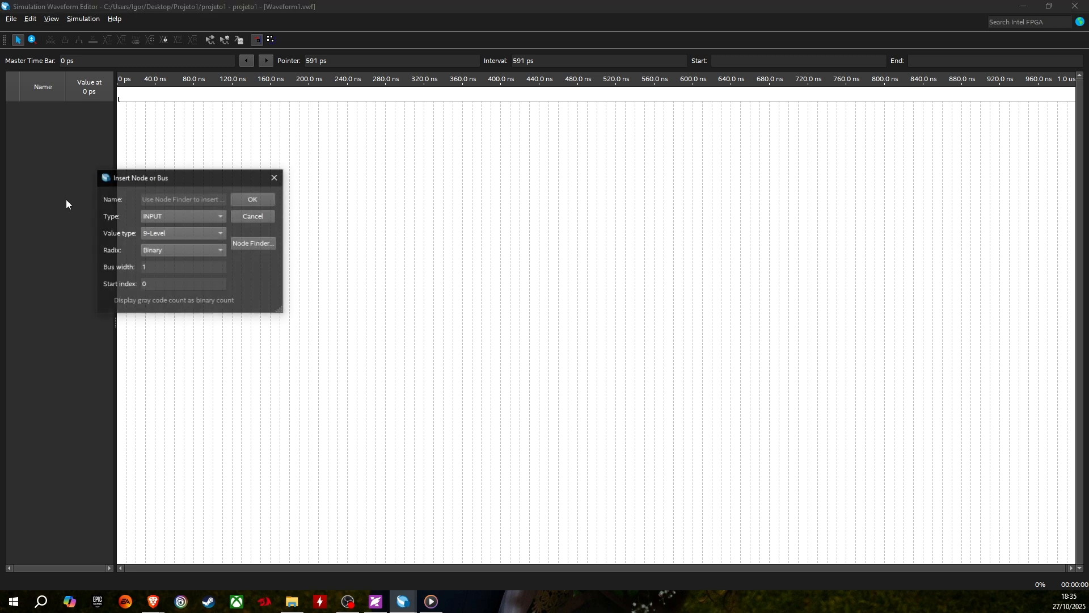
left_click_drag(185, 182, 275, 193)
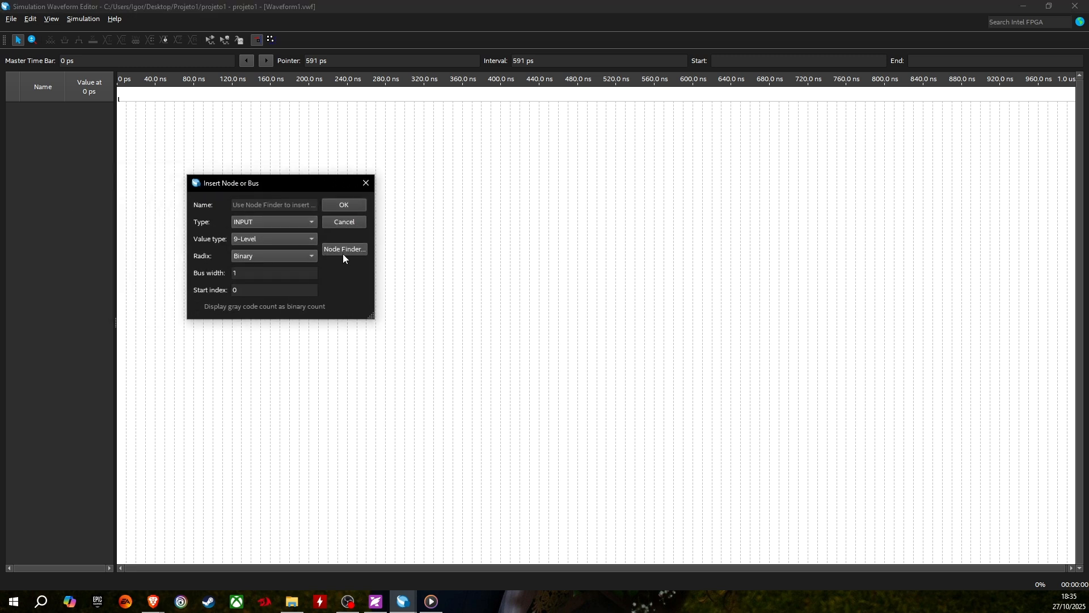
left_click(344, 250)
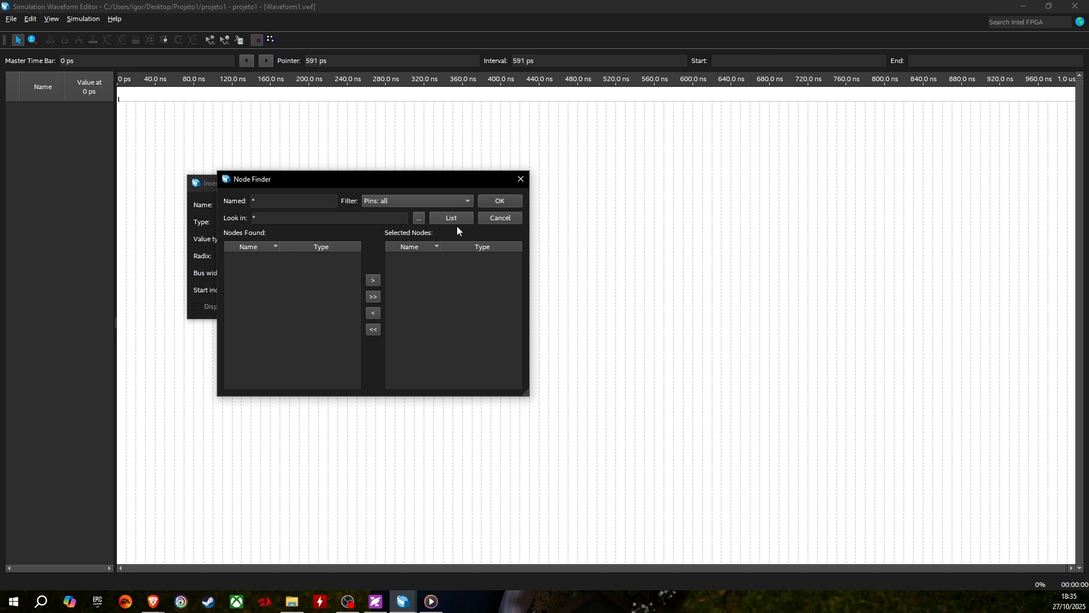
left_click(459, 222)
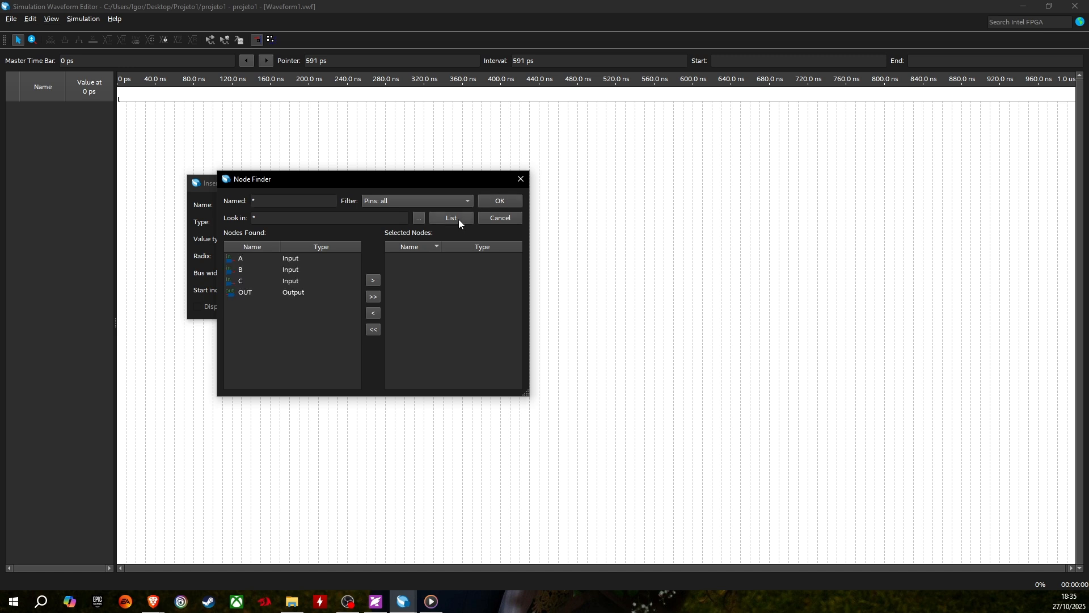
Add only node A to the selected nodes and remove it from the selection again.
left_click(242, 258)
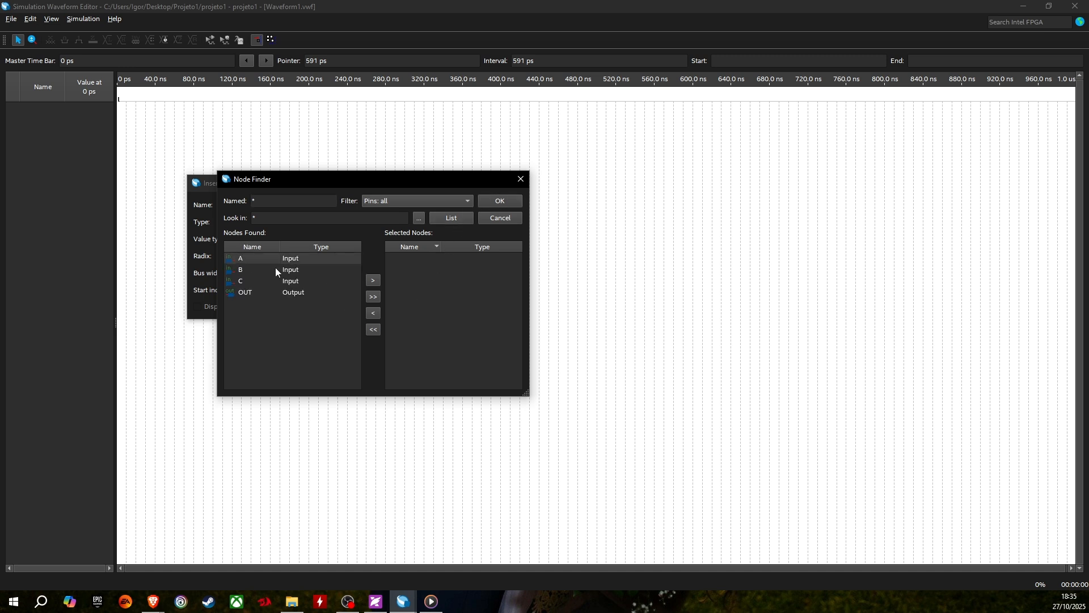
left_click(373, 282)
left_click(423, 259)
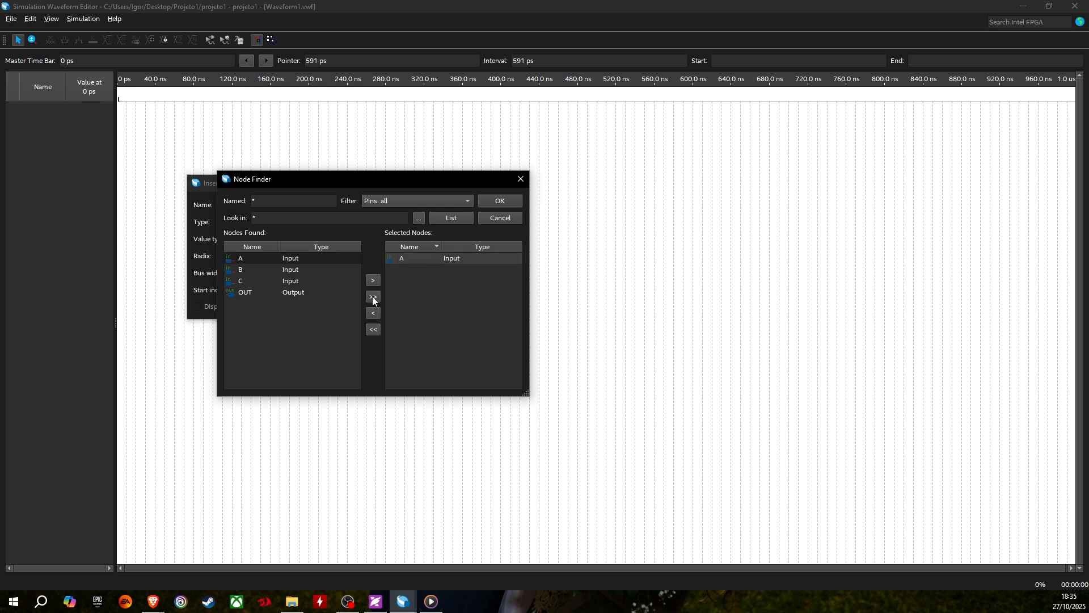
left_click(373, 313)
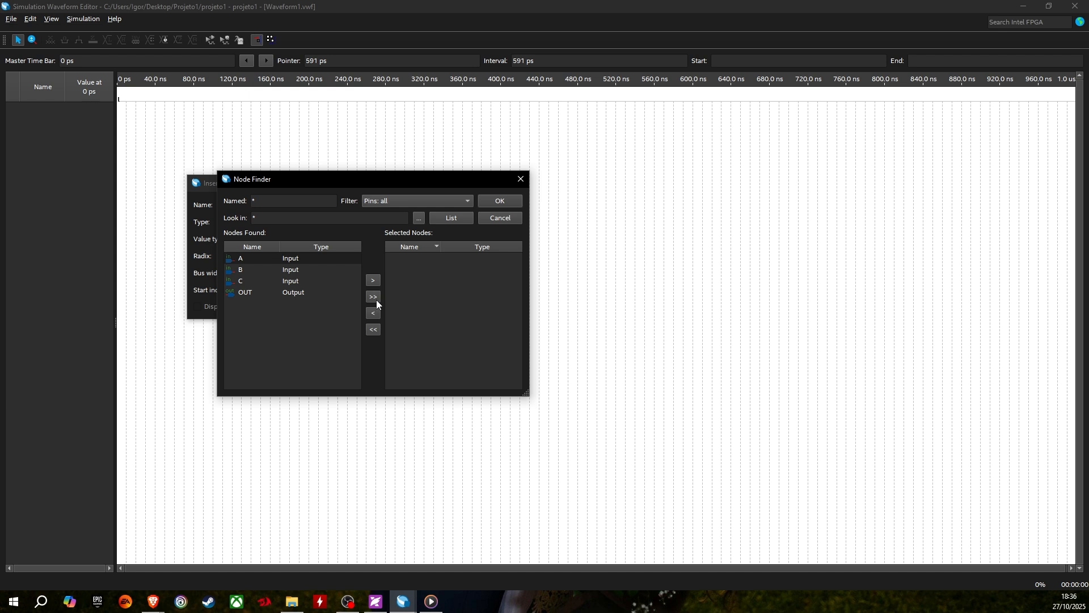
Select all the found nodes, A, B, C and OUT, and insert them into the waveform.
left_click(374, 297)
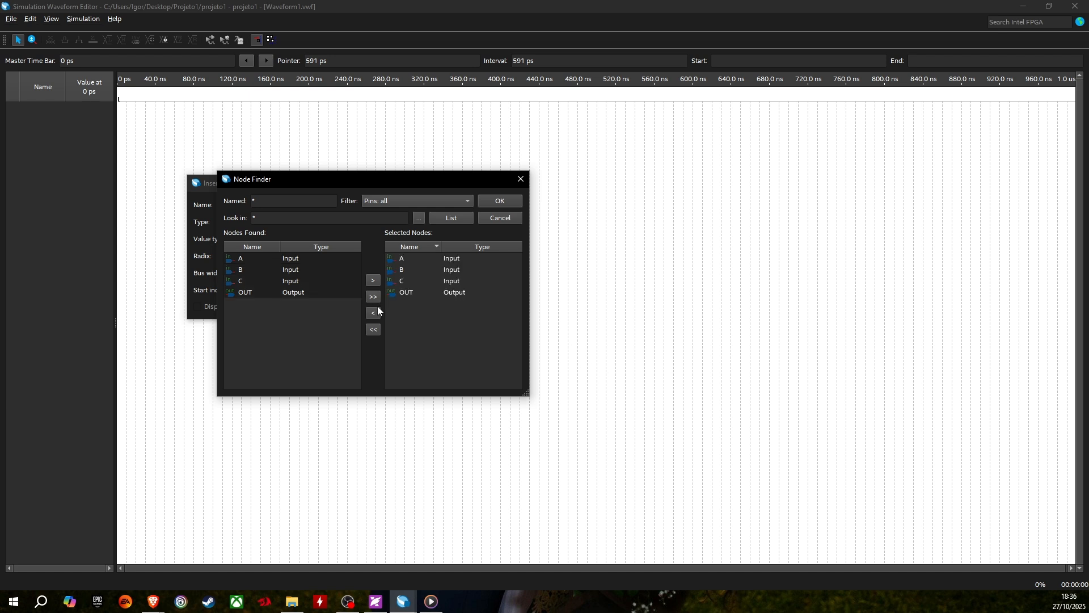
left_click(494, 203)
left_click(343, 203)
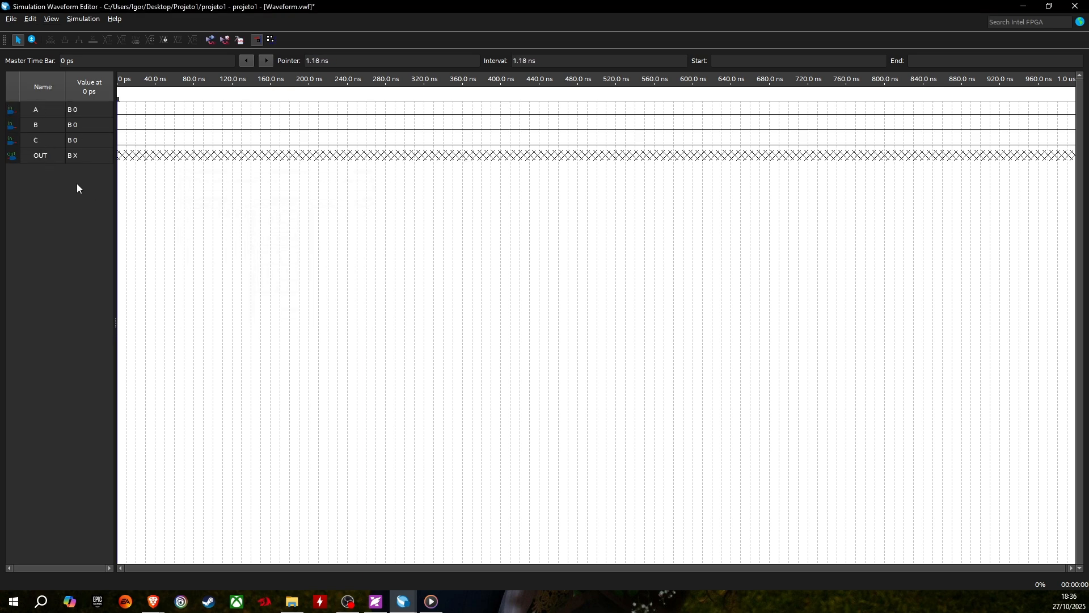
Try overwriting signal A with forcing unknown, forcing low, forcing high, high impedance and weak high values in turn.
left_click(41, 113)
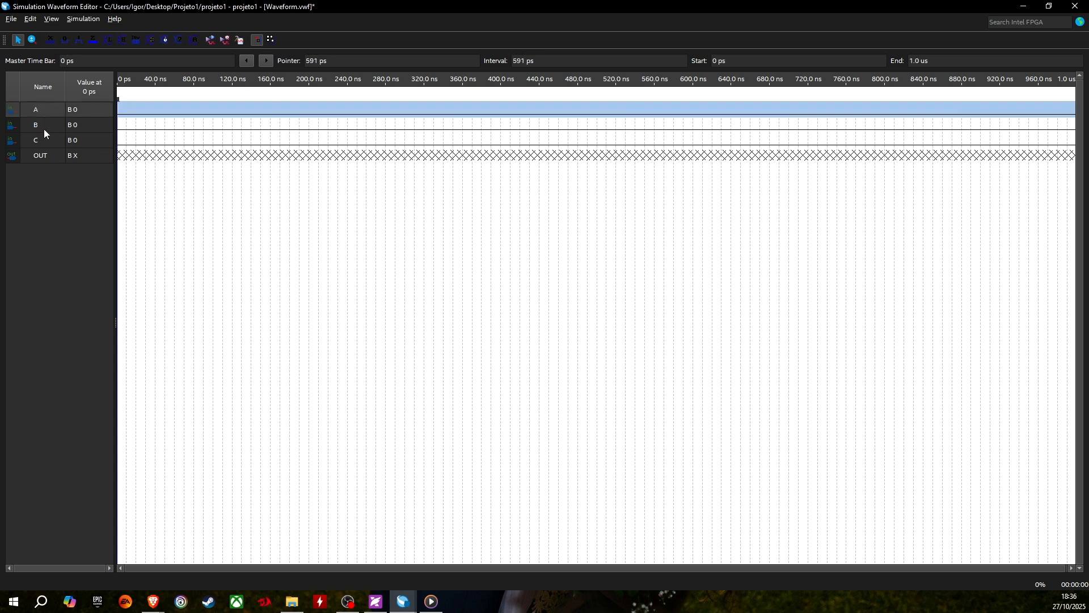
left_click(50, 41)
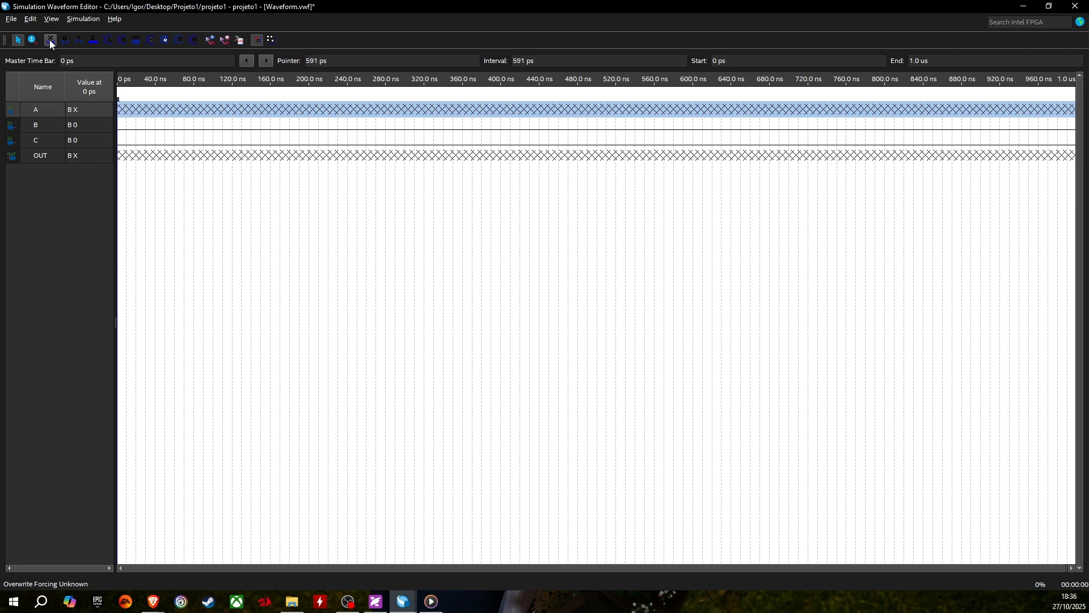
left_click(61, 39)
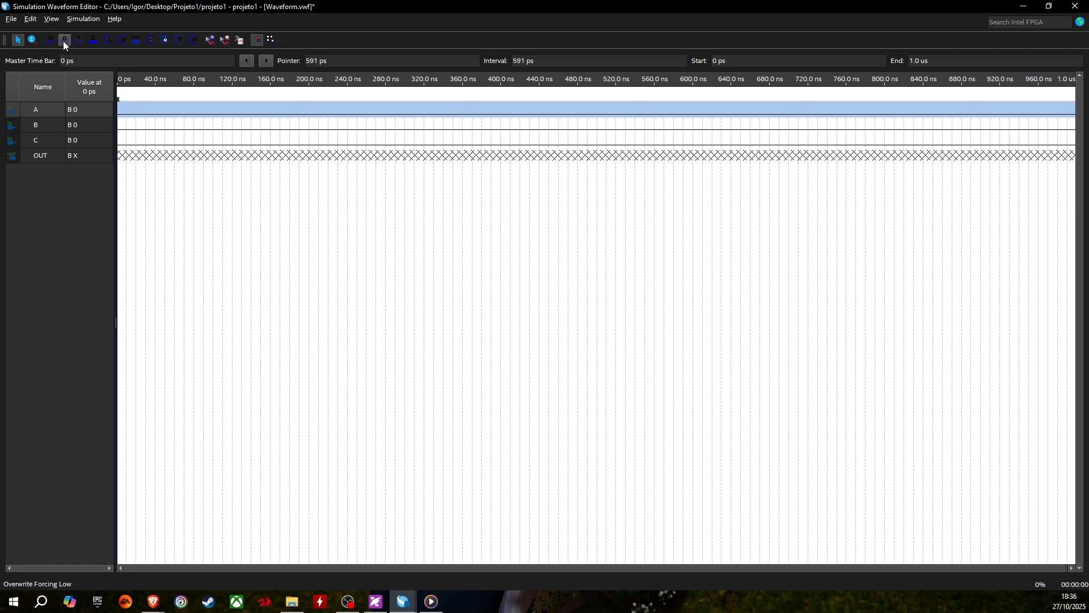
left_click(77, 42)
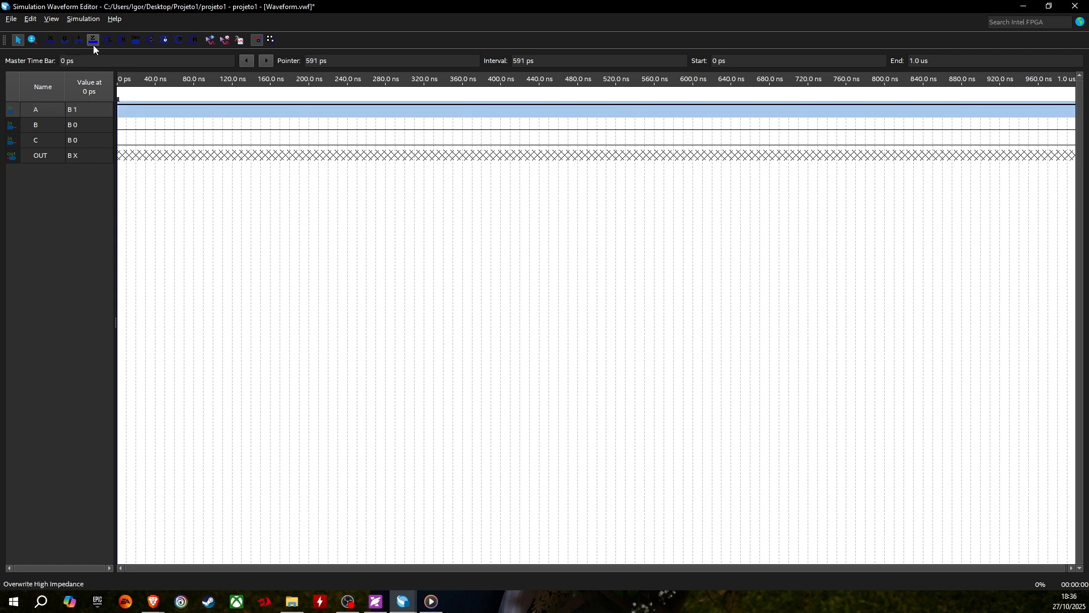
left_click(93, 46)
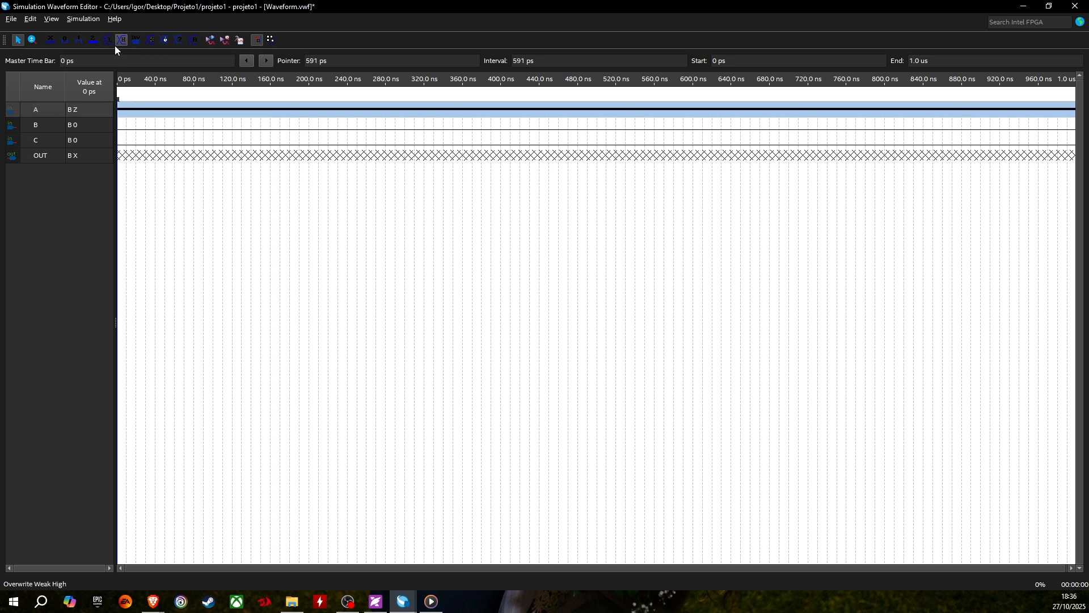
left_click(108, 46)
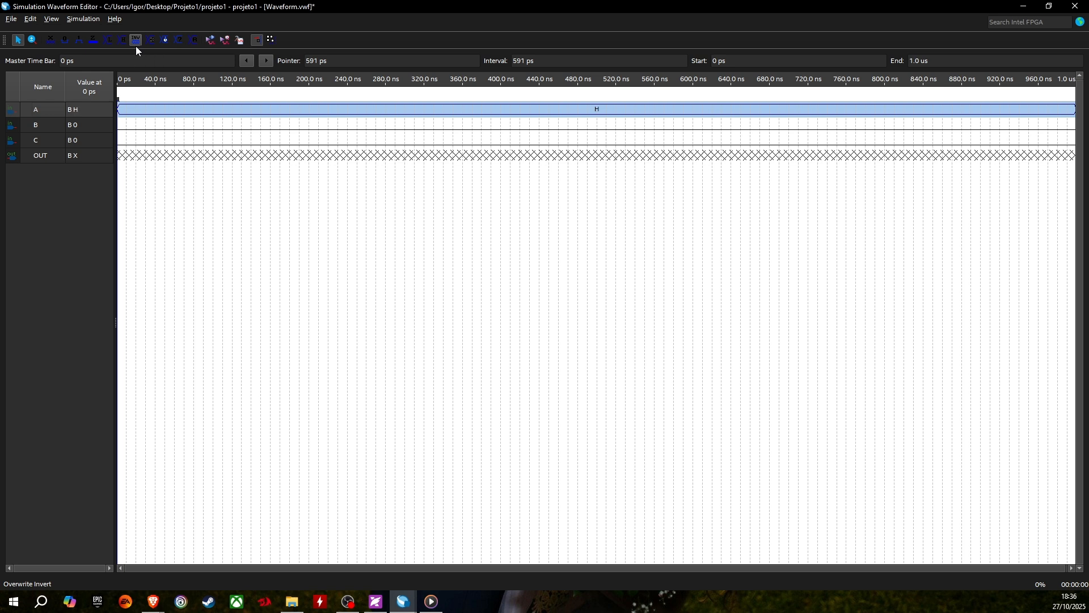
Reset signal A to forcing low and examine its Count Value start value and count interval without applying them.
left_click(149, 40)
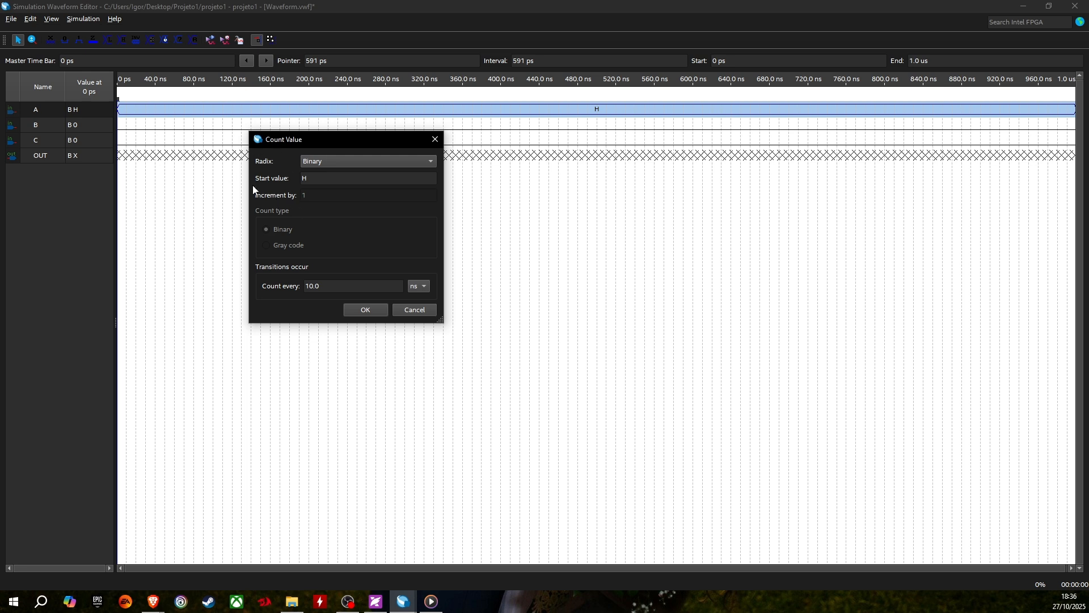
left_click(322, 180)
left_click(436, 139)
left_click(66, 41)
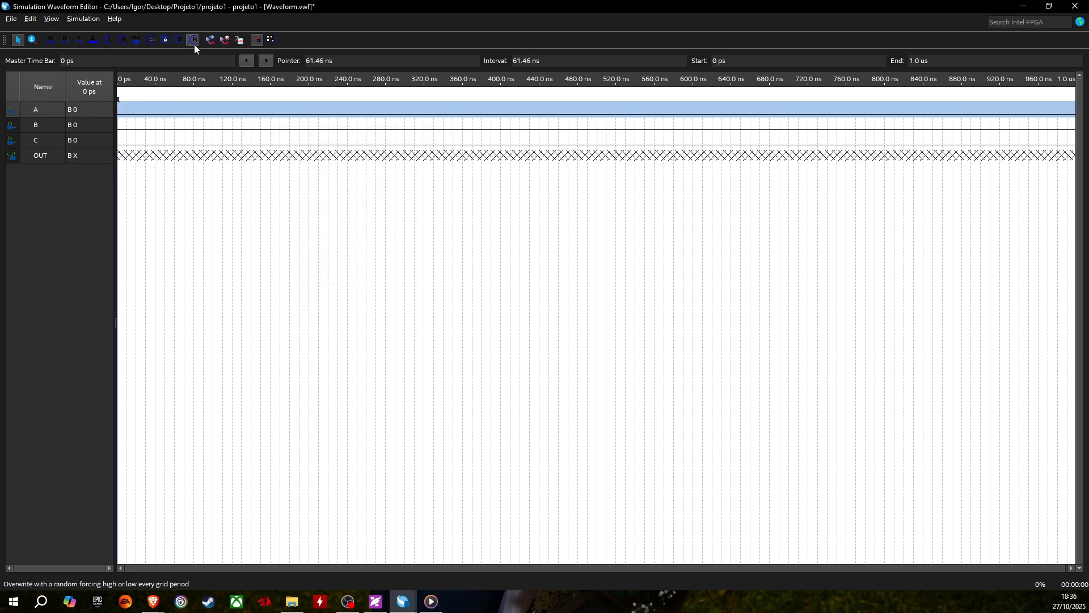
left_click(152, 41)
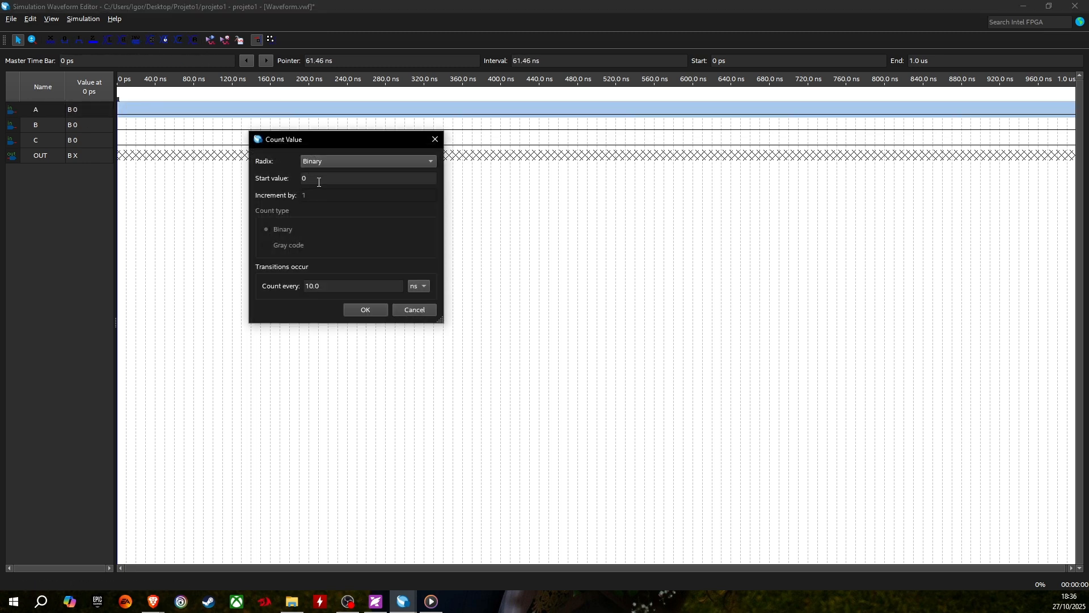
left_click(319, 182)
left_click(345, 289)
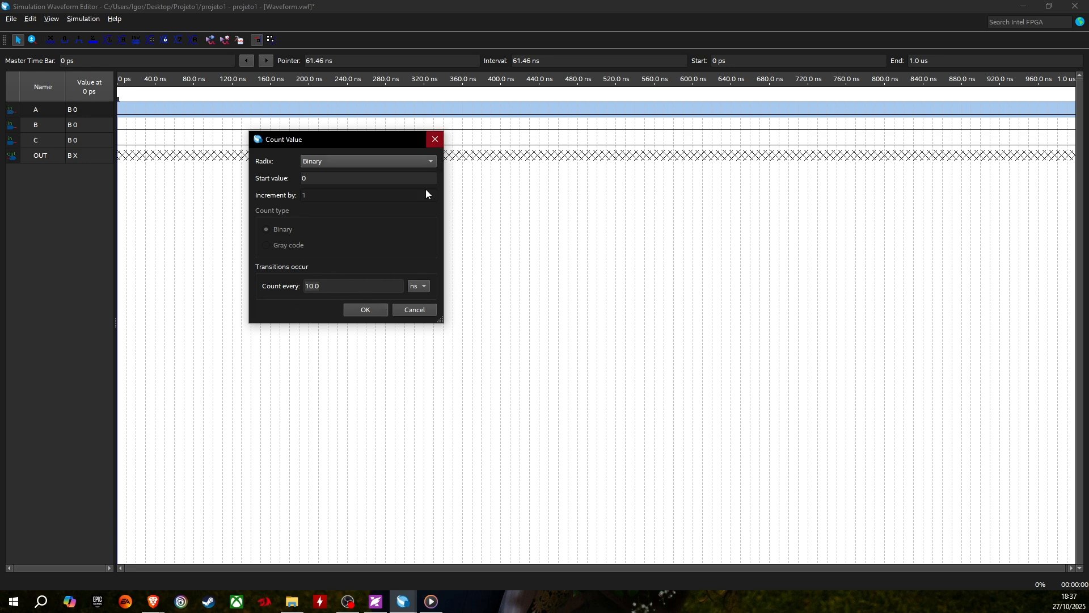
left_click(442, 137)
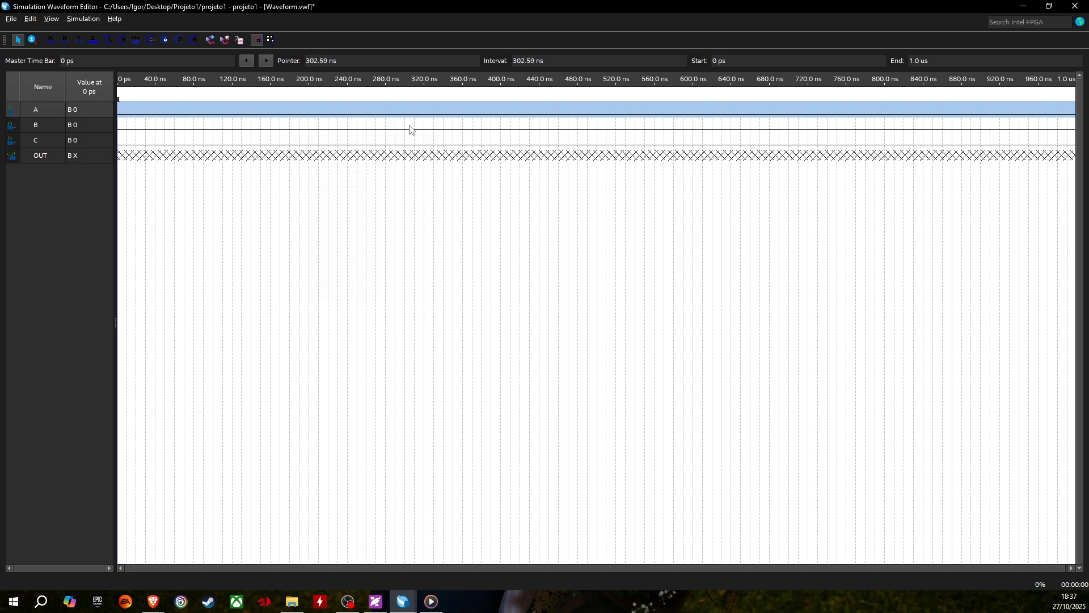
Examine the Clock period and the Arbitrary Value options for signal A, closing both without applying them.
left_click(162, 39)
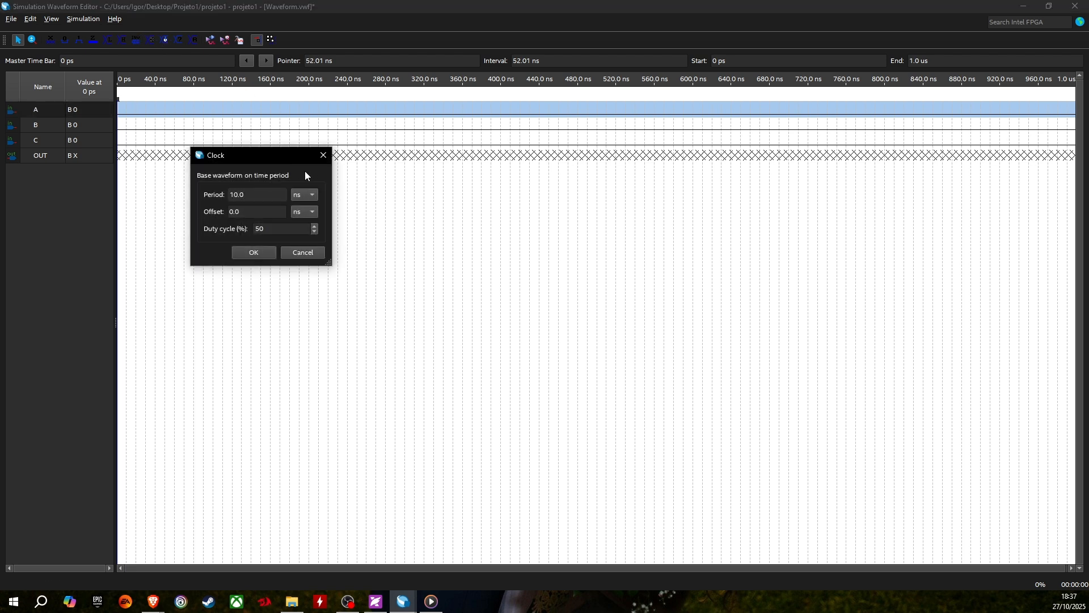
left_click_drag(256, 200, 202, 202)
left_click(323, 155)
left_click(177, 42)
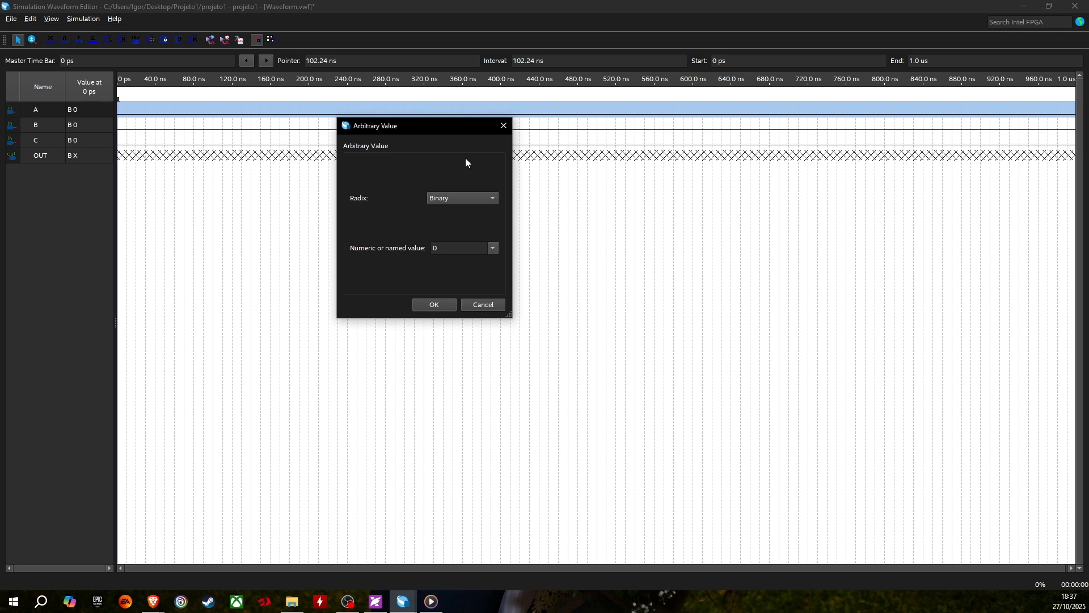
left_click(503, 125)
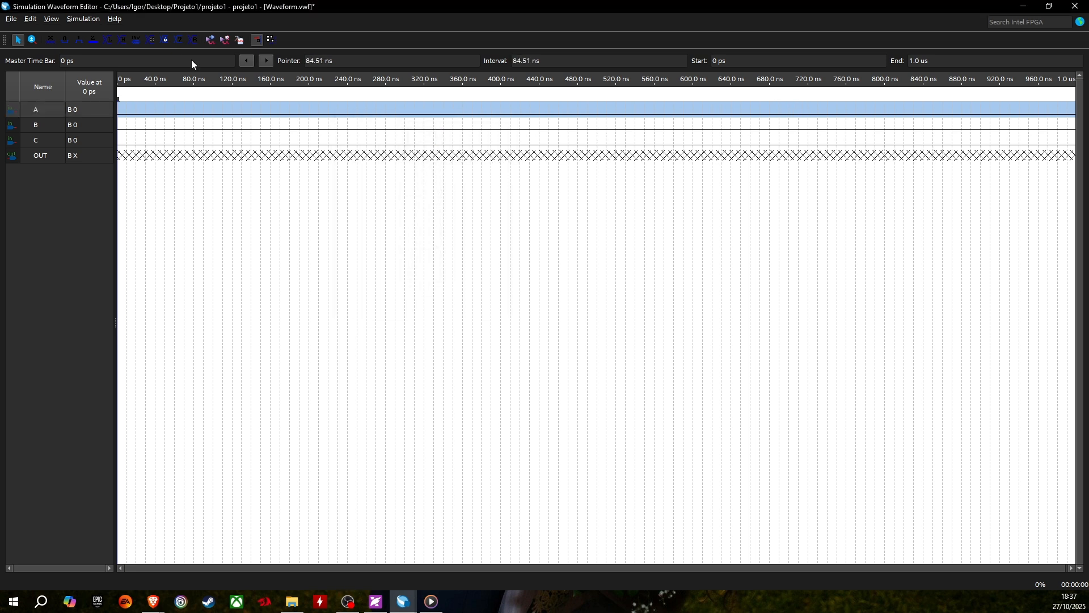
Give signal A random values at fixed intervals of 70 ns.
left_click(192, 39)
left_click_drag(434, 129, 398, 134)
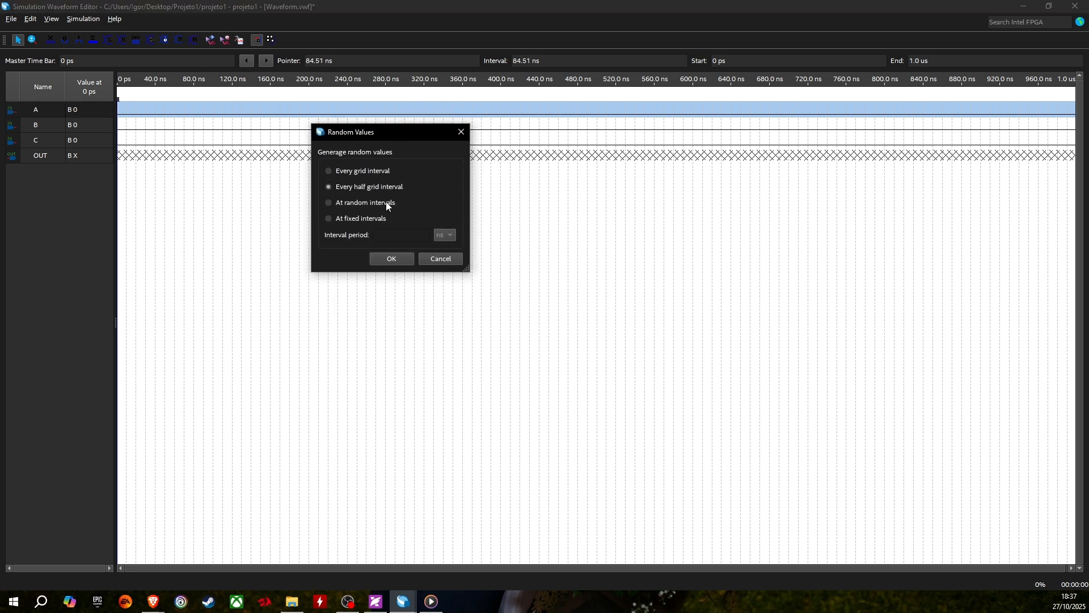
left_click(353, 170)
left_click(373, 219)
left_click(392, 235)
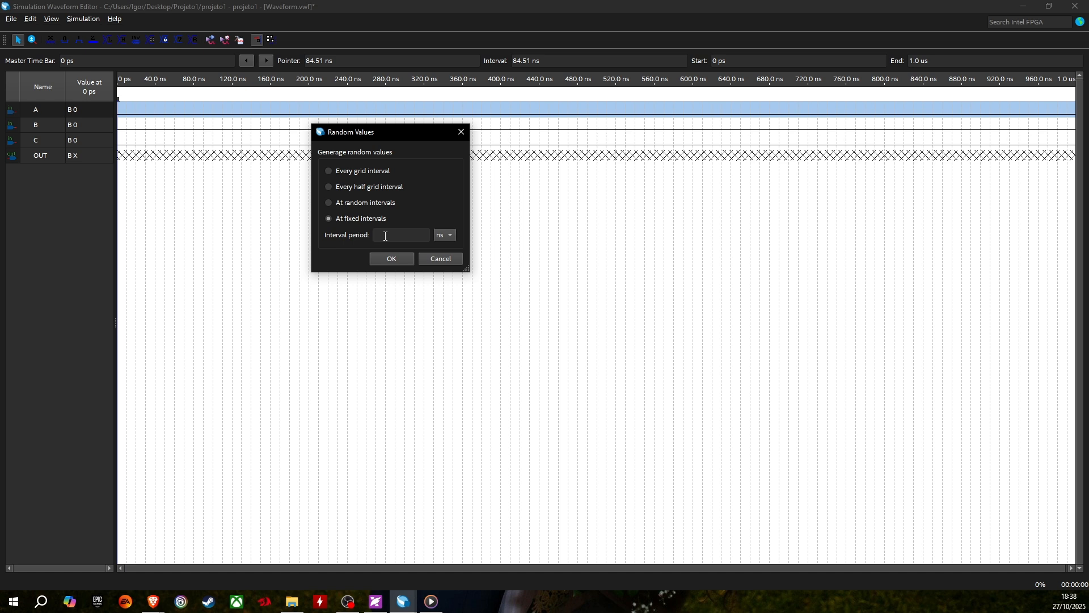
type("70")
left_click(392, 259)
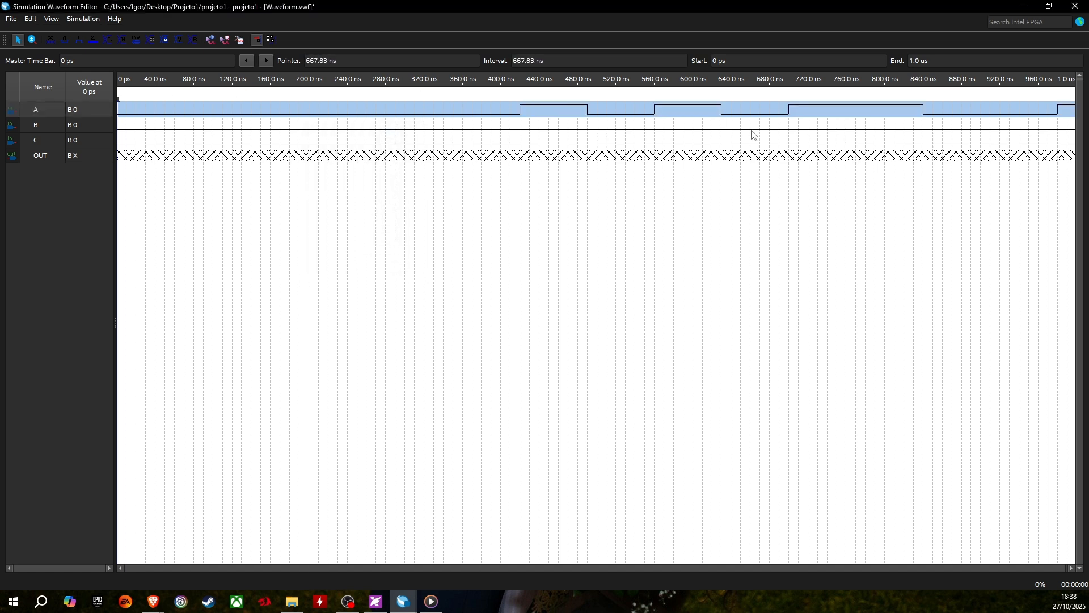
Apply random values at fixed 70 ns intervals to signal B and to signal C.
left_click(41, 126)
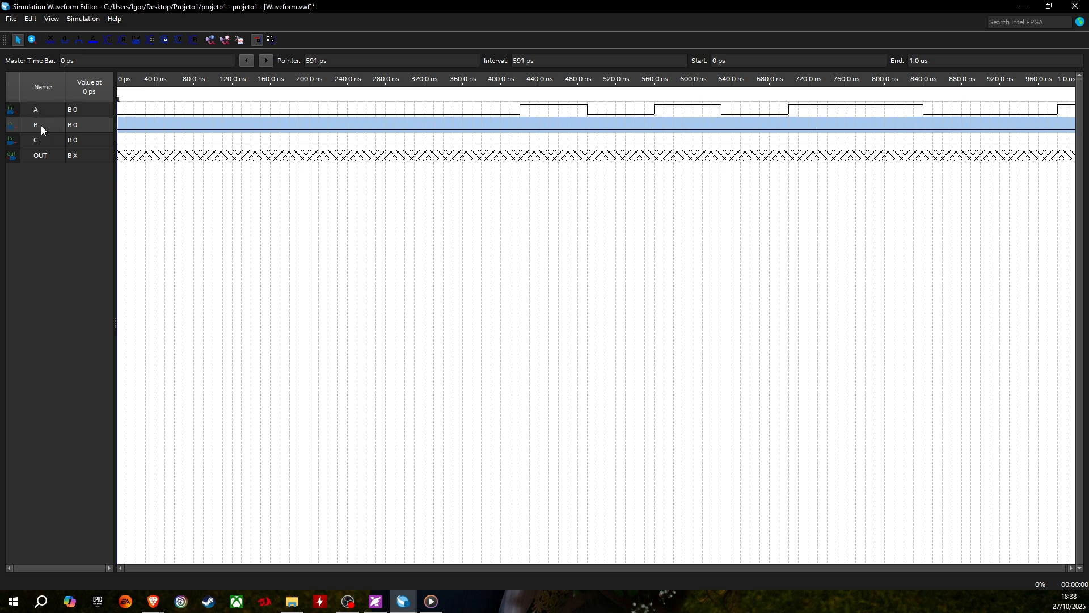
left_click(195, 39)
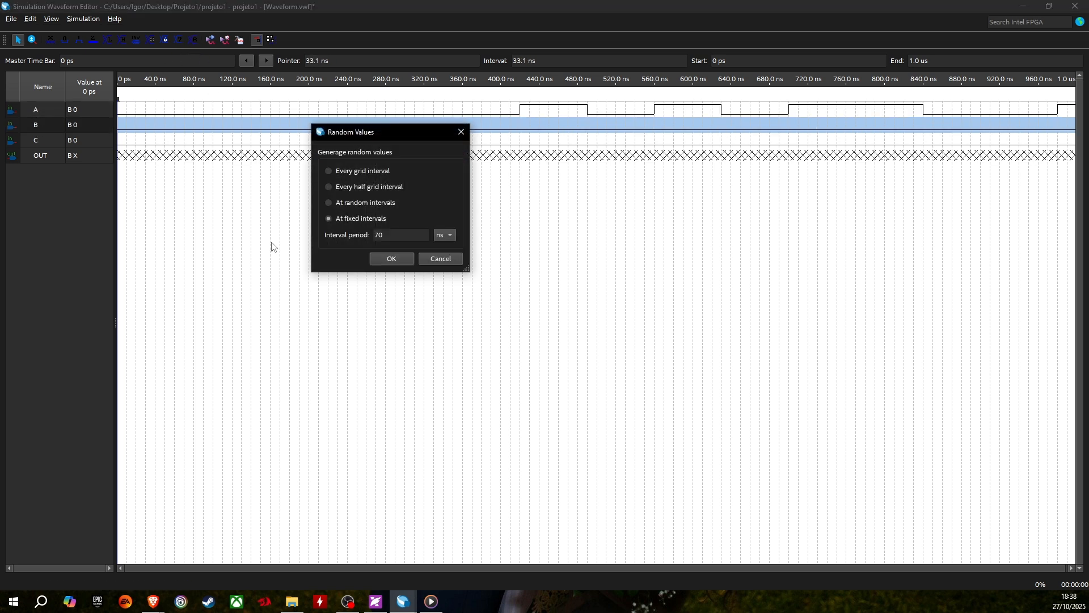
left_click(400, 261)
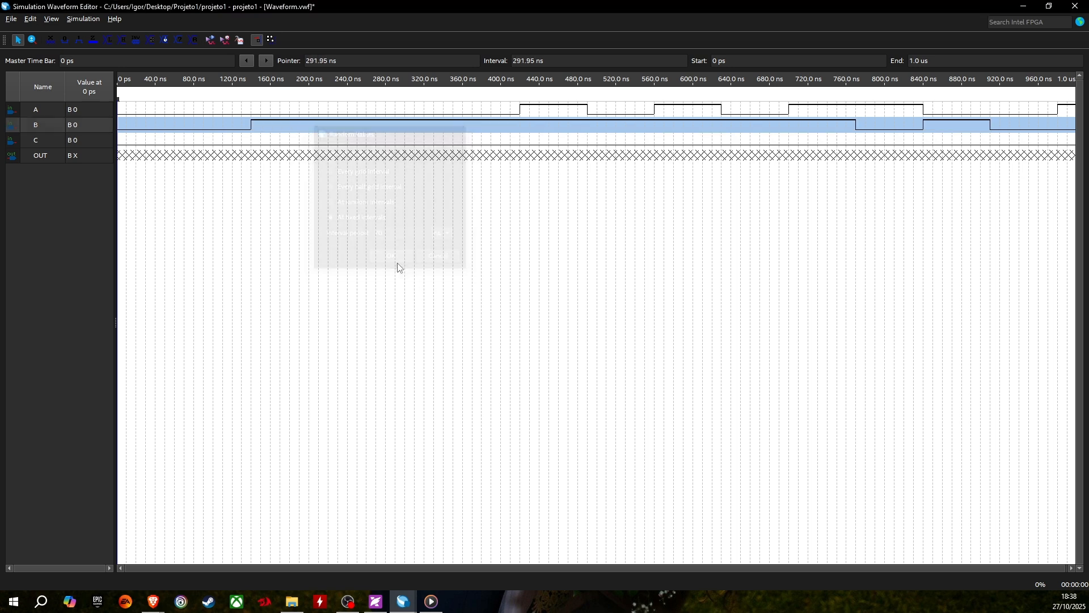
left_click(39, 140)
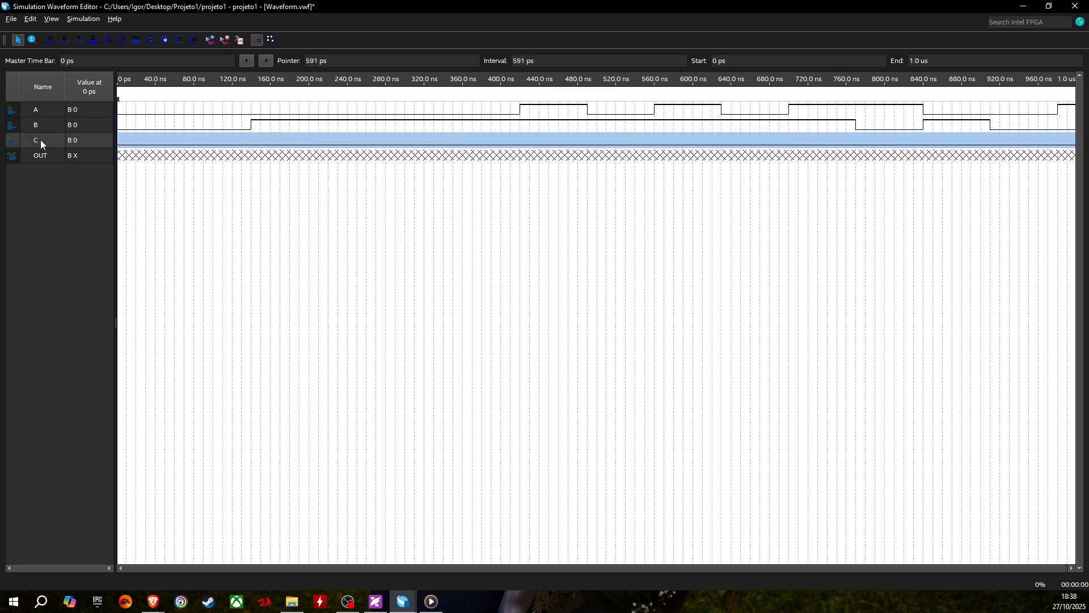
left_click(196, 40)
left_click(389, 260)
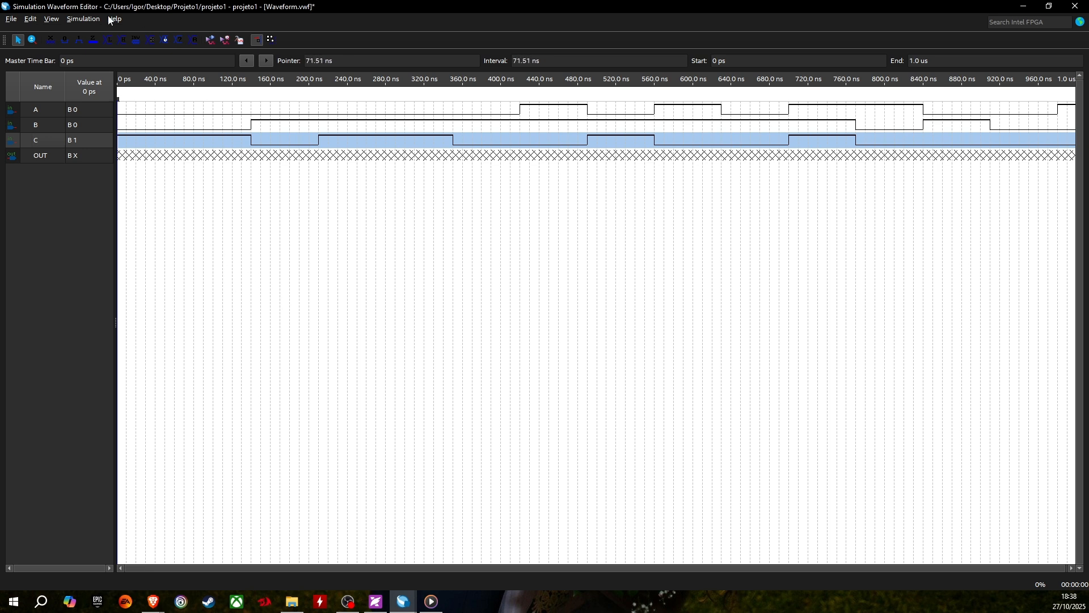
Open the simulation settings, and copy the term -voptargs="+acc" from Pratica1.pdf in Foxit PDF Editor.
left_click(82, 20)
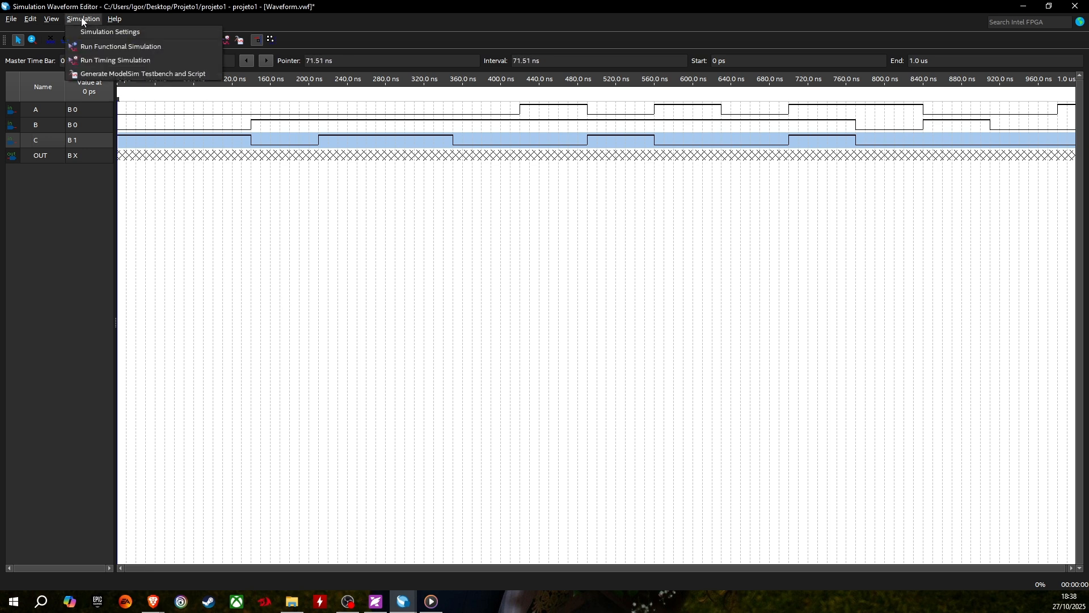
left_click(93, 31)
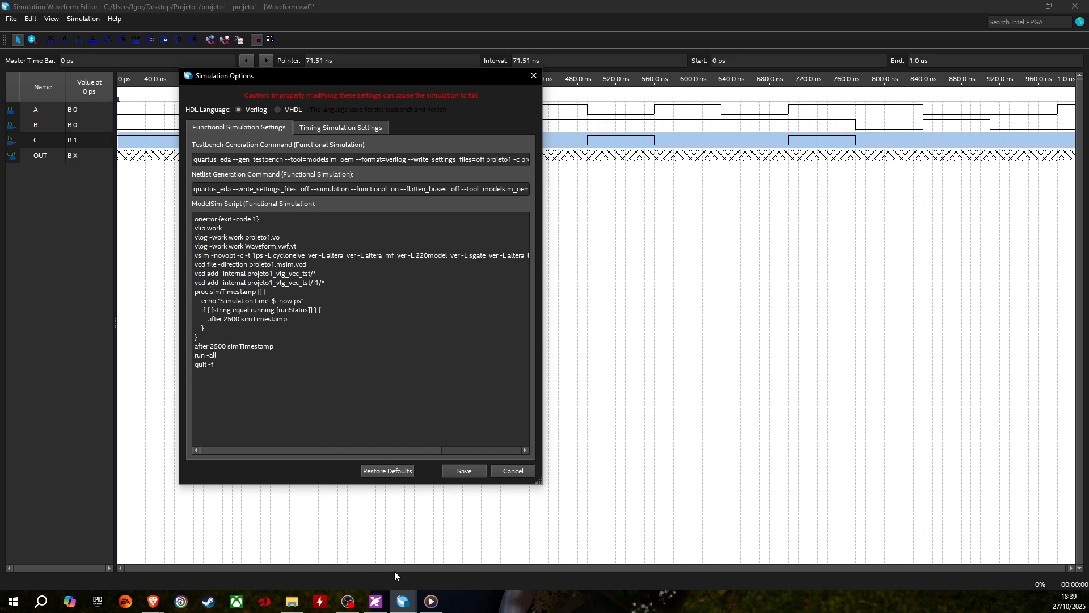
left_click(376, 602)
left_click_drag(0, 114, 526, 54)
left_click(741, 51)
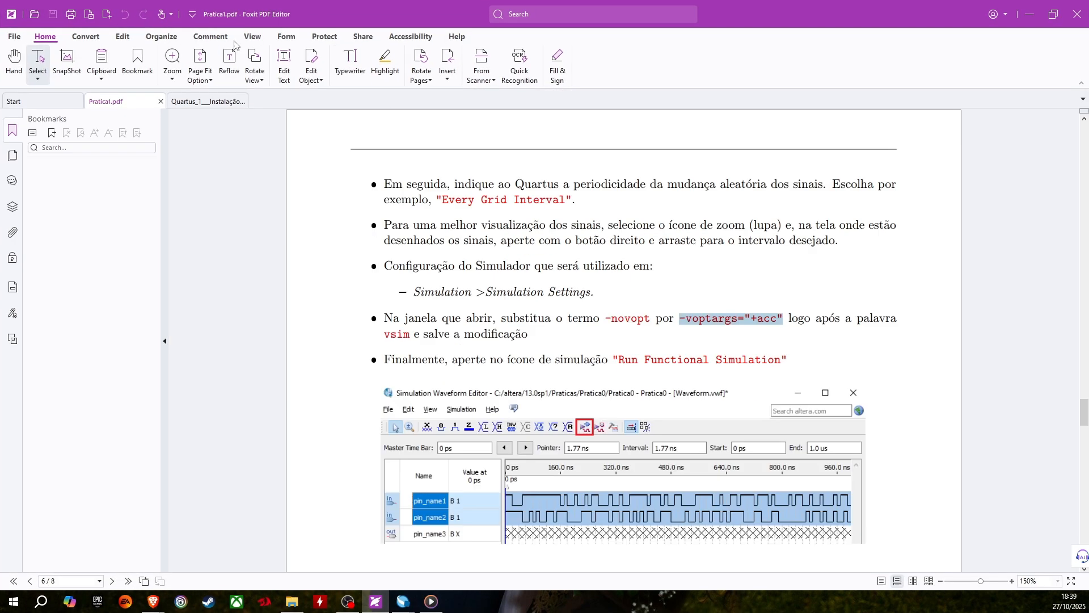
left_click(686, 326)
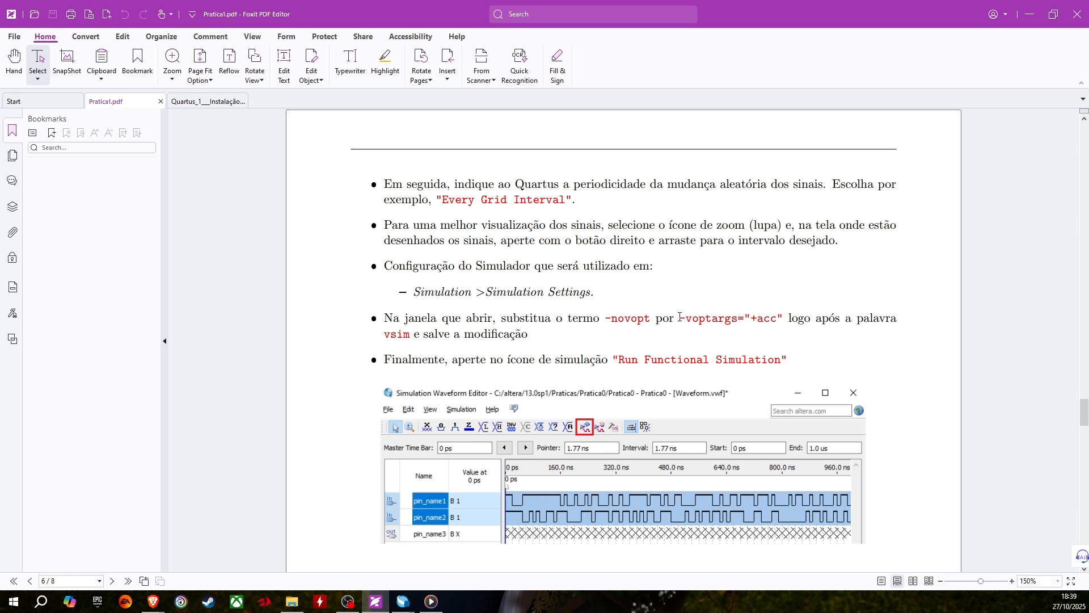
left_click_drag(680, 318, 786, 319)
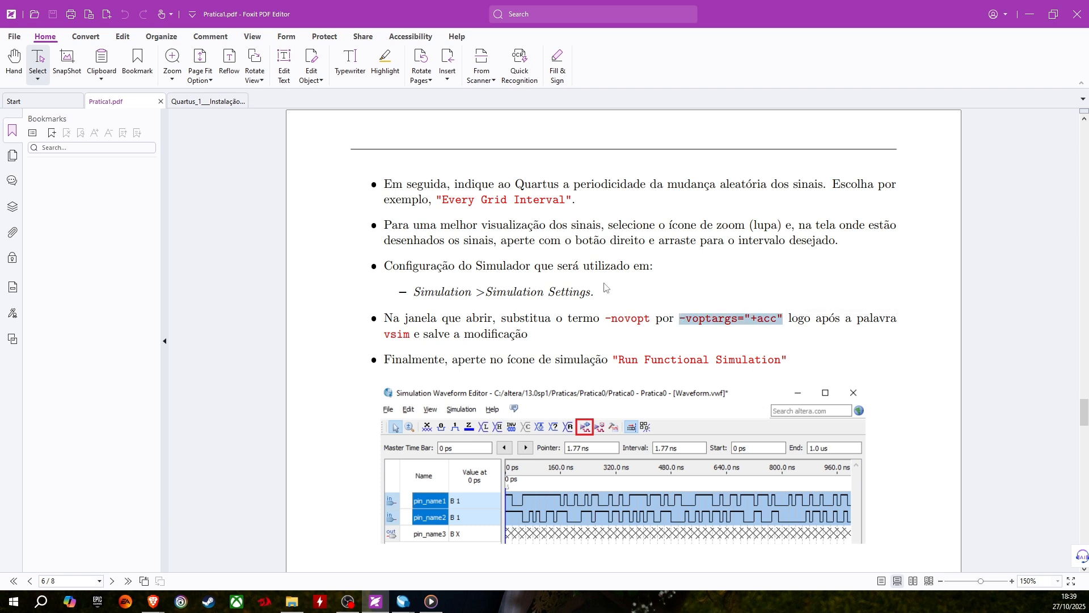
left_click_drag(605, 319, 783, 330)
key("ctrl+c")
Back in the Simulation Waveform Editor, replace -novopt after vsim with -voptargs="+acc" in the functional ModelSim script and save the settings.
mouse_move(403, 602)
left_click(455, 567)
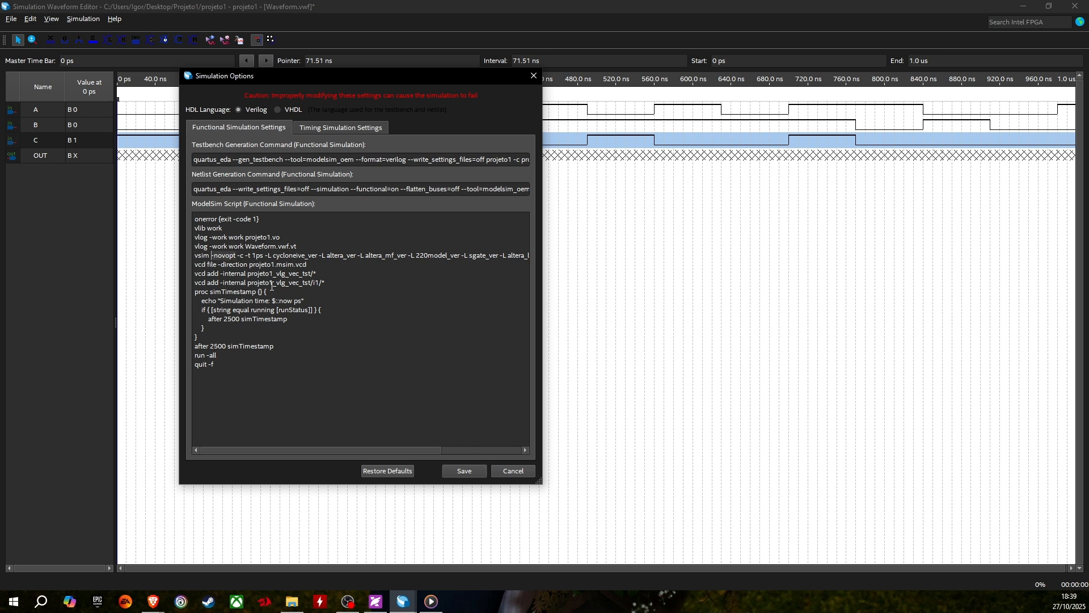
key("ctrl+v")
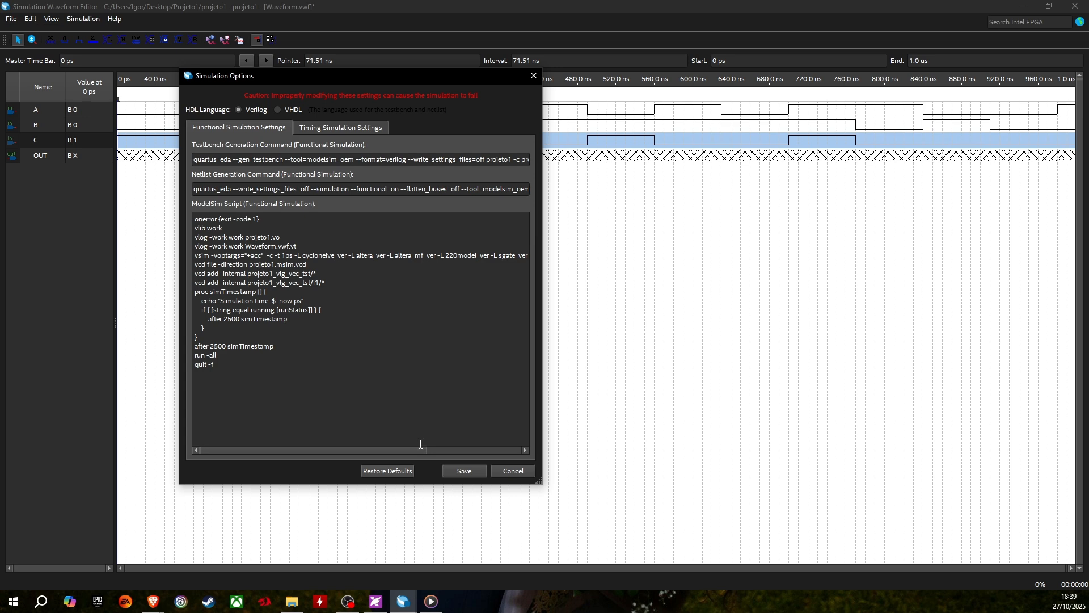
left_click(463, 471)
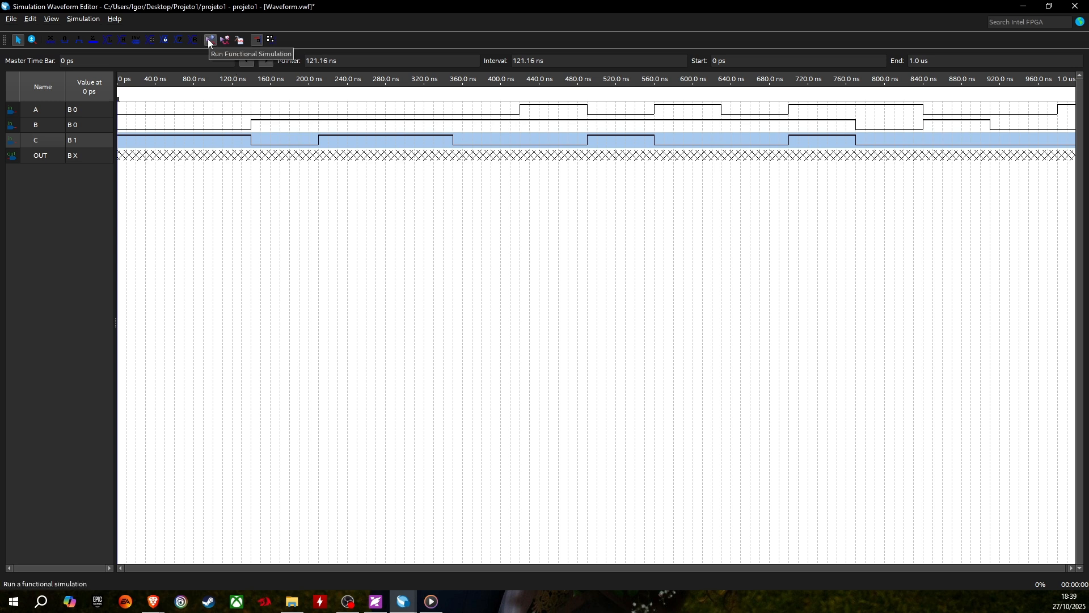
Run the functional simulation, saving the waveform file as Waveform.vwf in the Projeto1 folder and adding it to the current project.
left_click(74, 19)
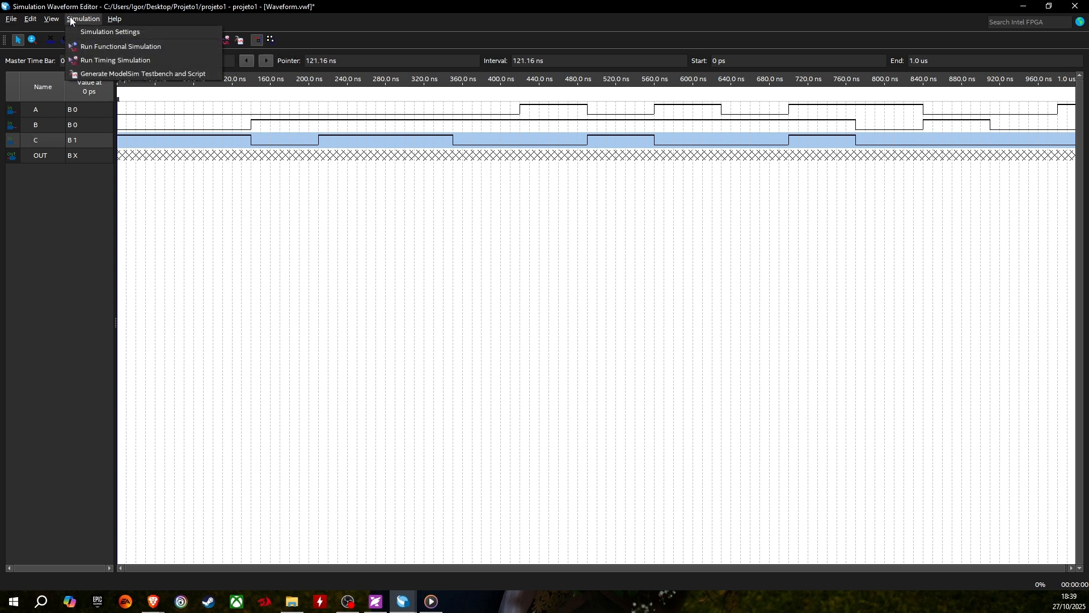
left_click(98, 50)
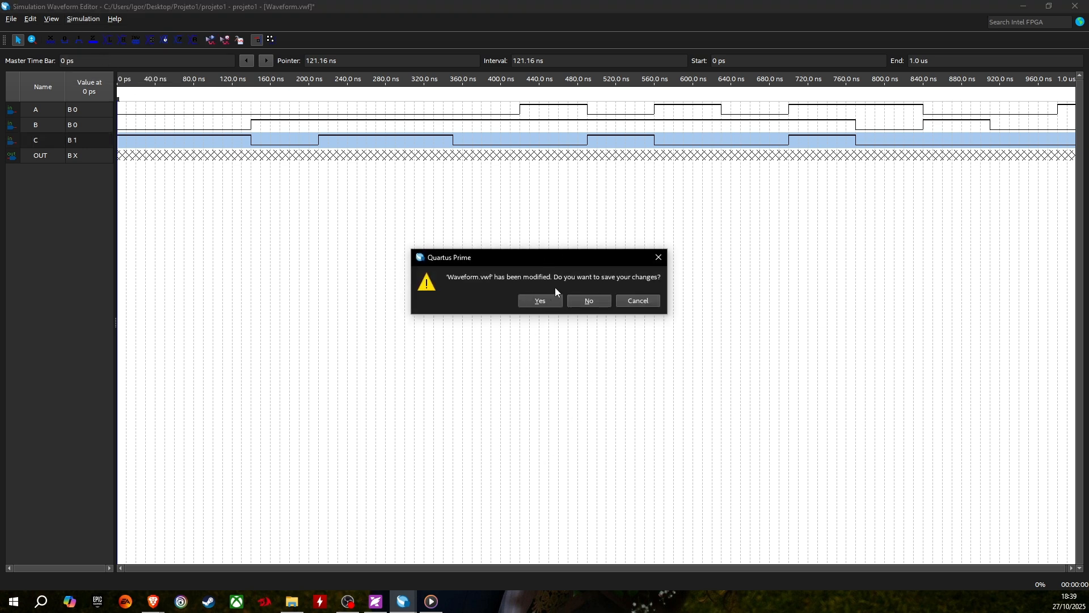
left_click(545, 300)
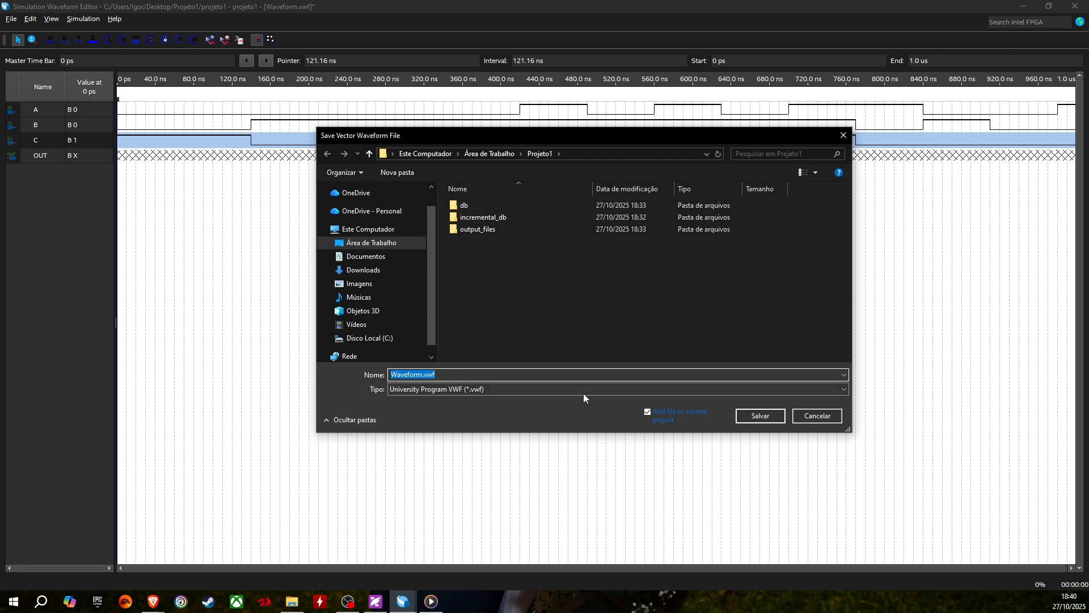
left_click(760, 416)
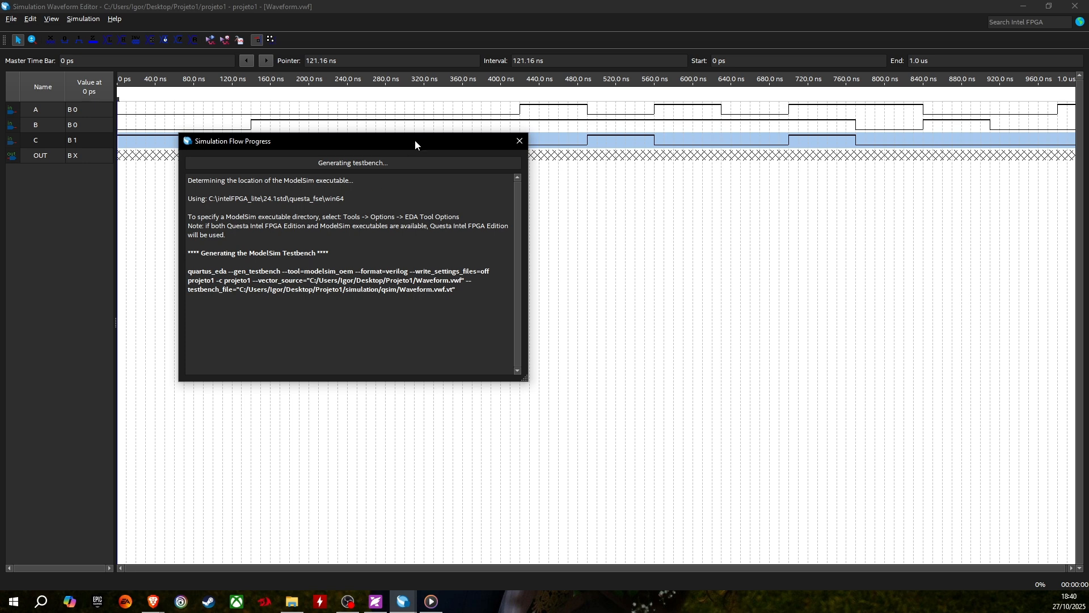
left_click_drag(415, 145, 511, 147)
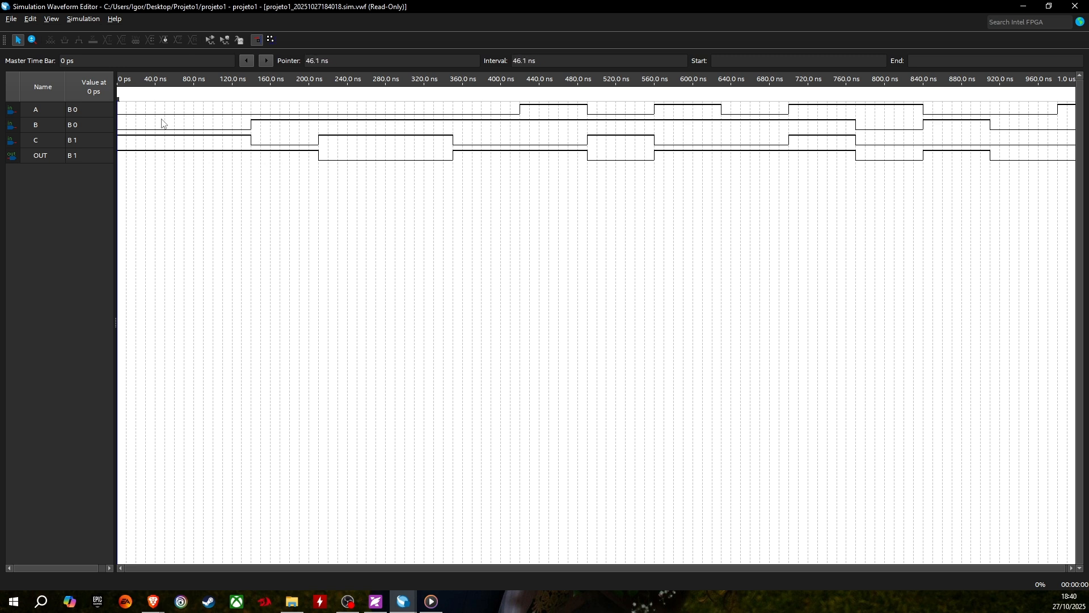
Move the master time bar through about 60, 72, 177 and 300 ns to compare OUT with inputs A, B and C.
left_click(122, 101)
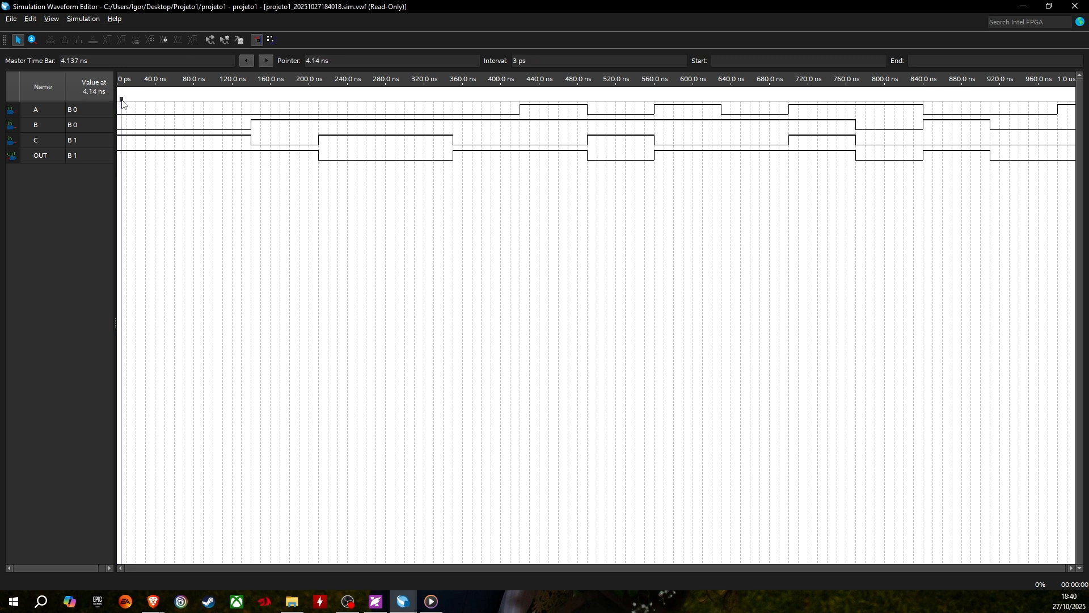
left_click_drag(122, 100, 180, 114)
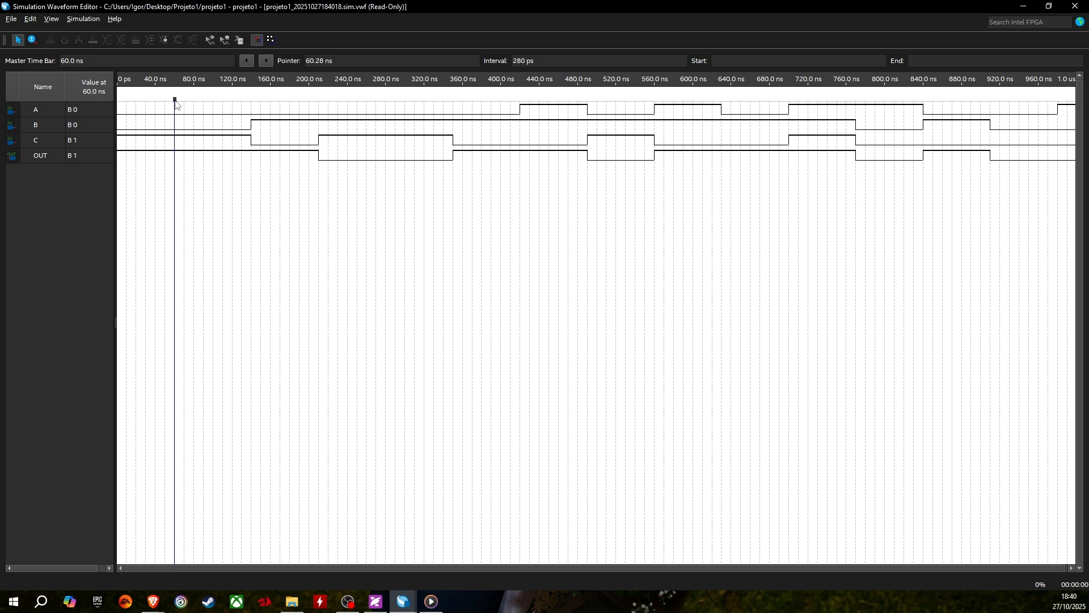
left_click_drag(175, 105, 189, 126)
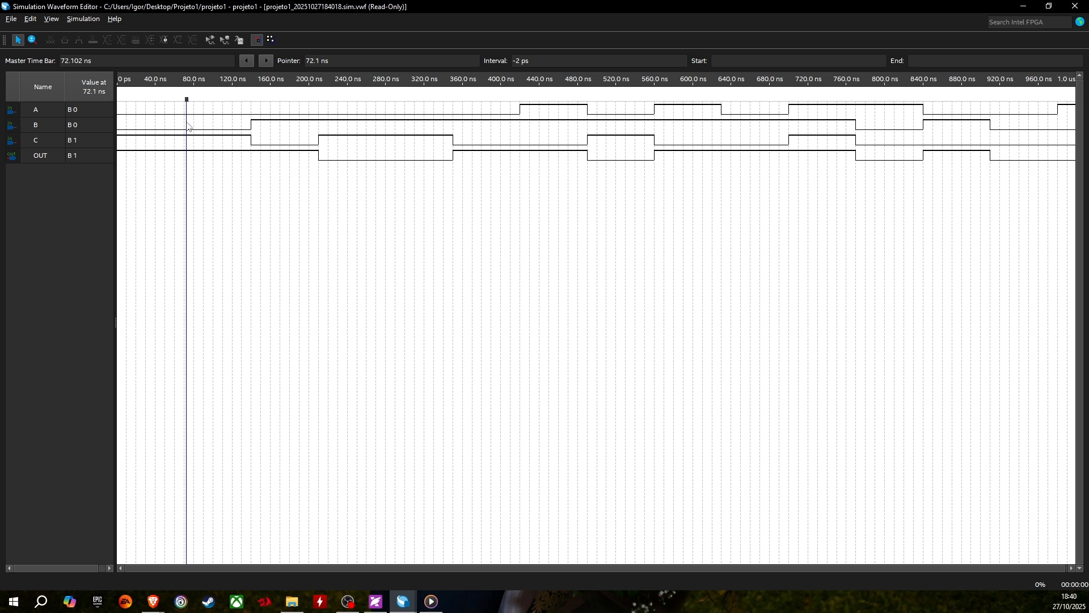
left_click_drag(189, 124, 288, 124)
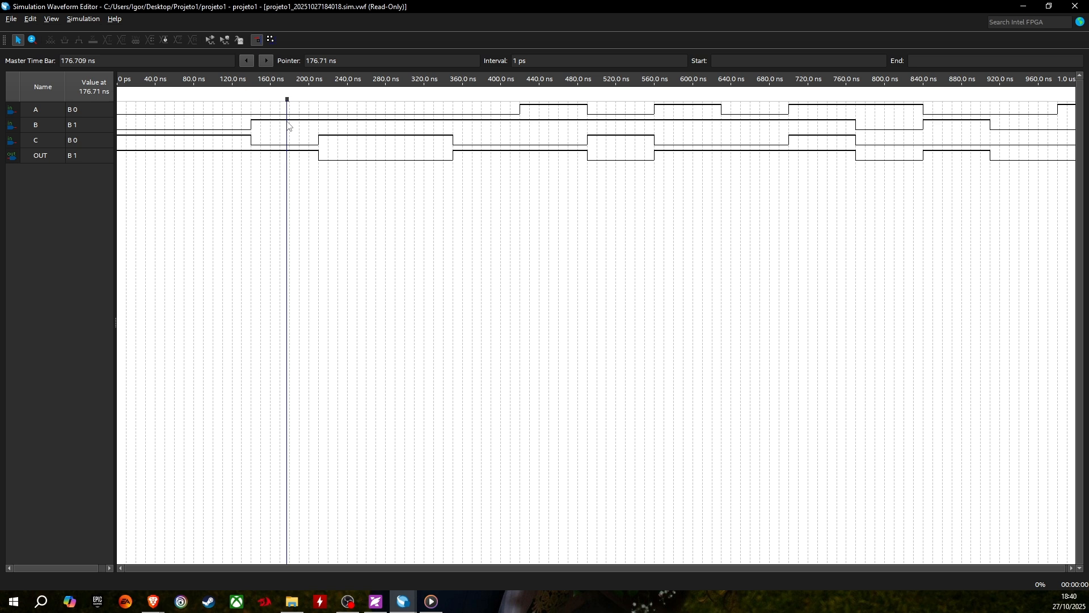
left_click_drag(289, 126, 405, 126)
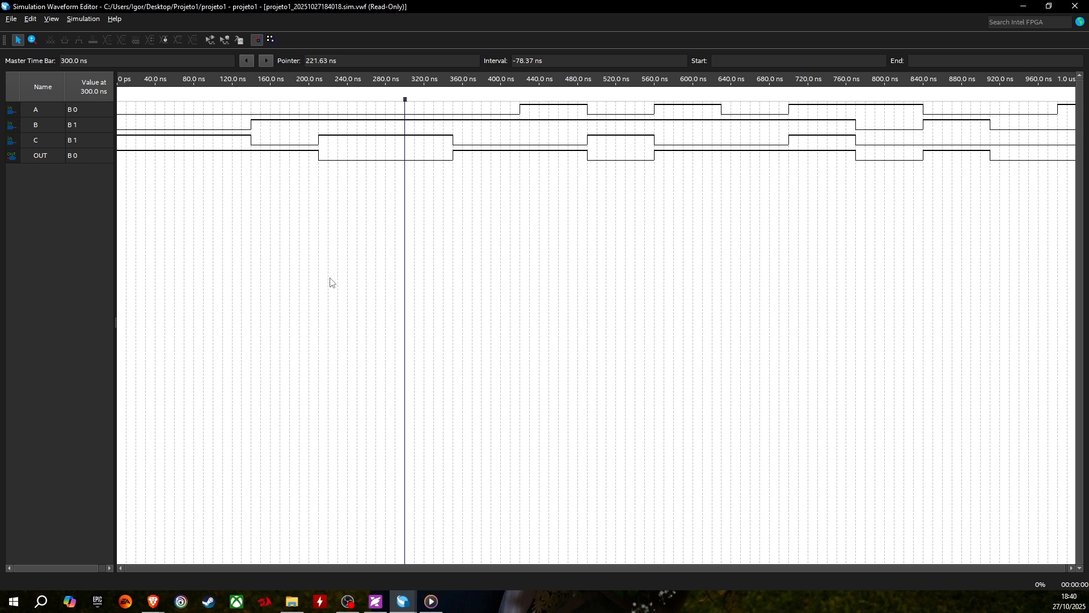
Switch to Foxit PDF Editor and show the Quartus_1__Instalação.pdf presentation.
left_click(377, 602)
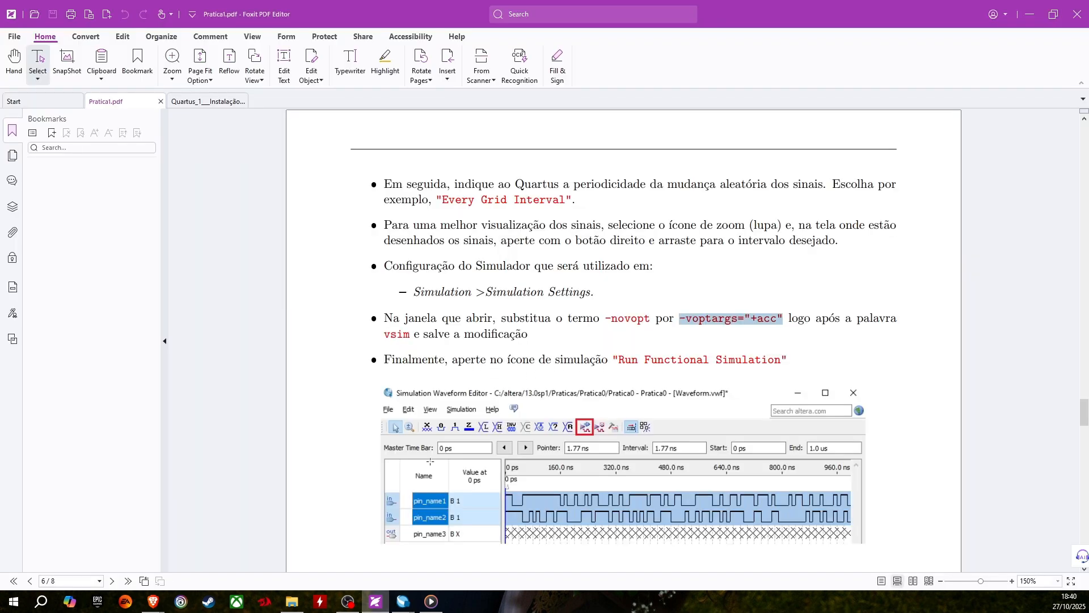
left_click(208, 101)
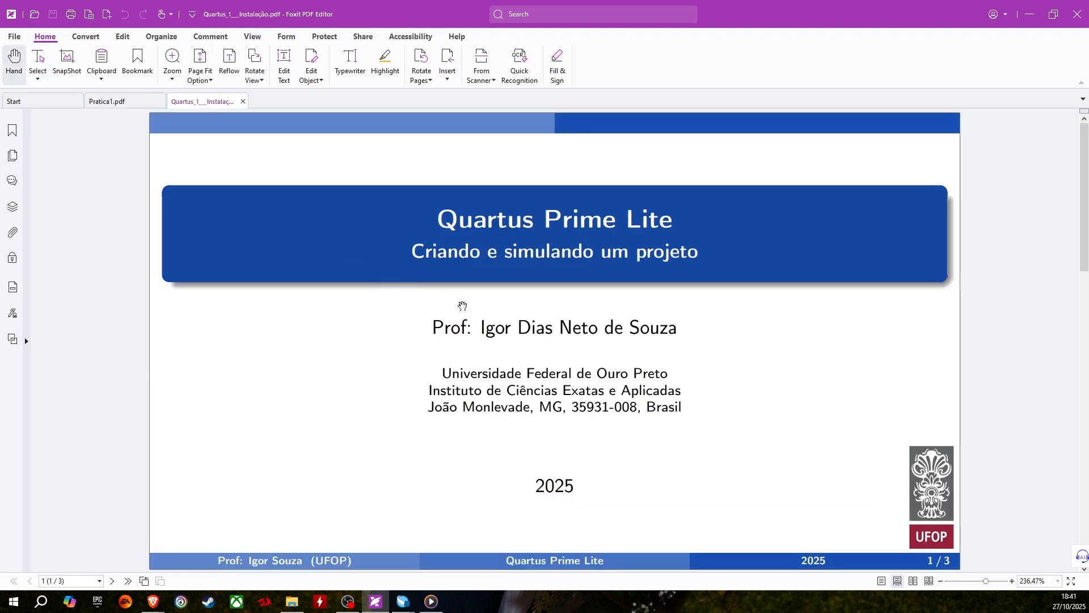